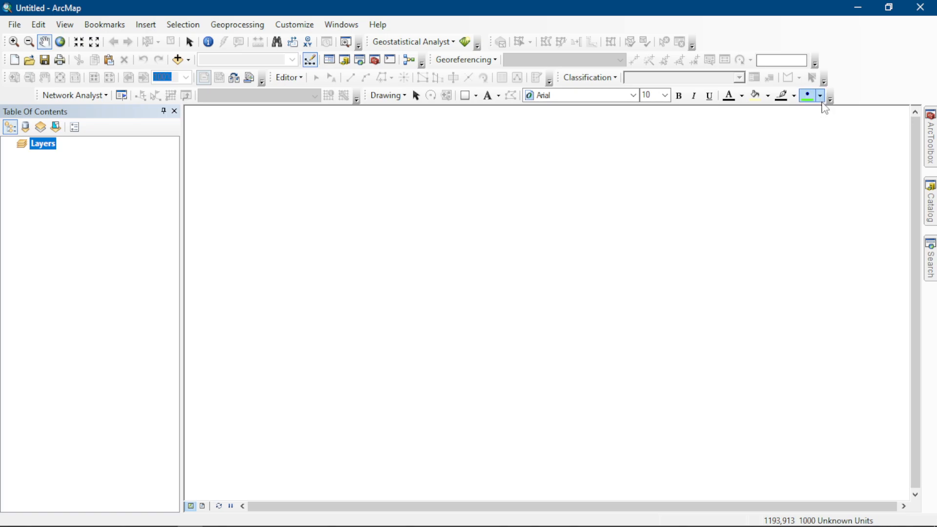
# Hide the Georeferencing toolbar and show it again.
pyautogui.rightClick(903, 67)
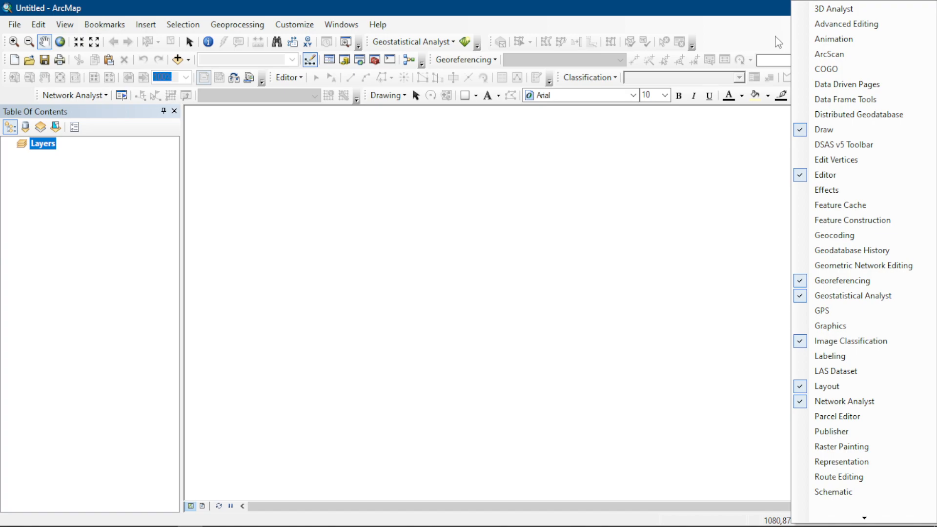
pyautogui.click(841, 280)
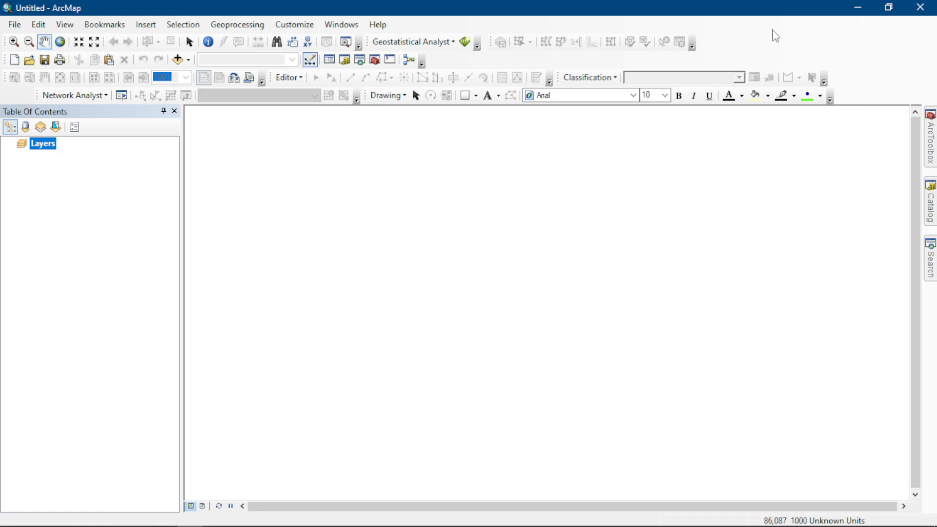
pyautogui.rightClick(809, 48)
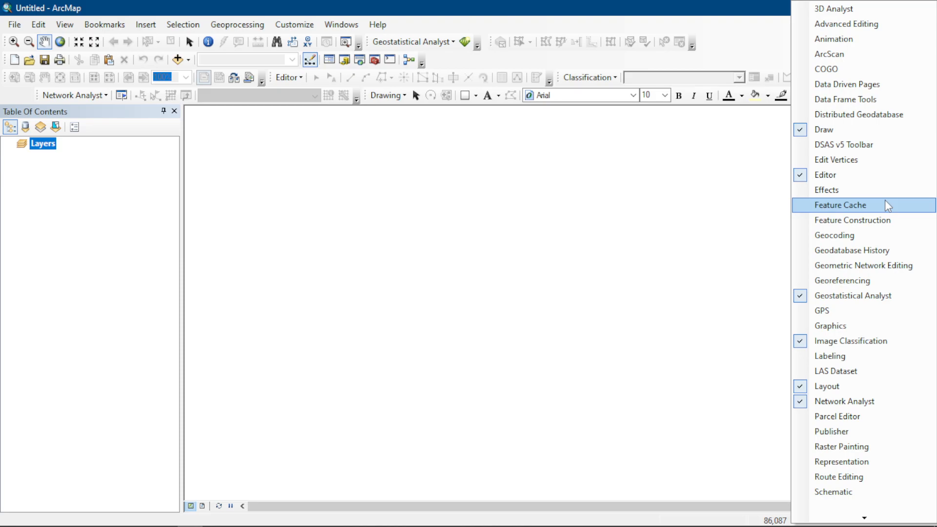
pyautogui.click(840, 282)
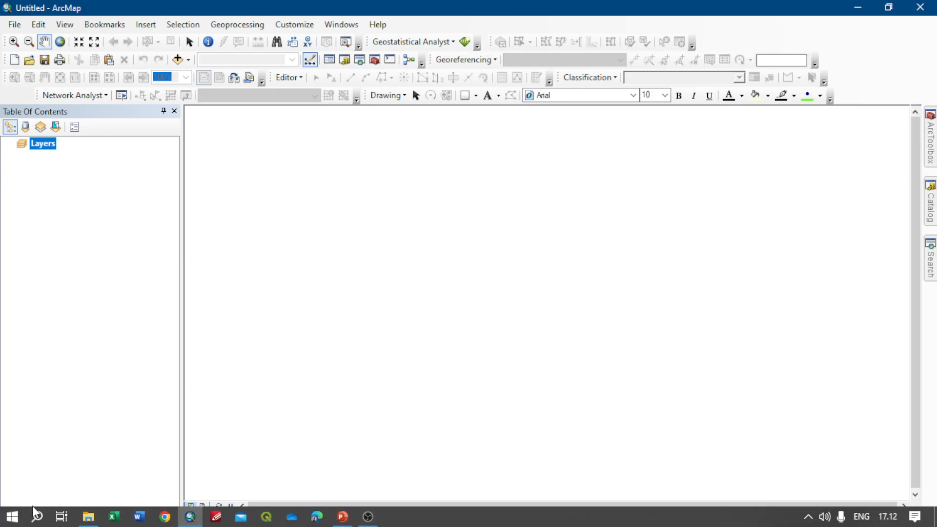
# Switch to File Explorer and open Peta WPPNRI 713.jpg from Documents > GIS > Bahan Pelatihan Politeknik AUP > Bahan Hari 1 > 1_Georeferencing.
pyautogui.click(87, 517)
pyautogui.click(88, 295)
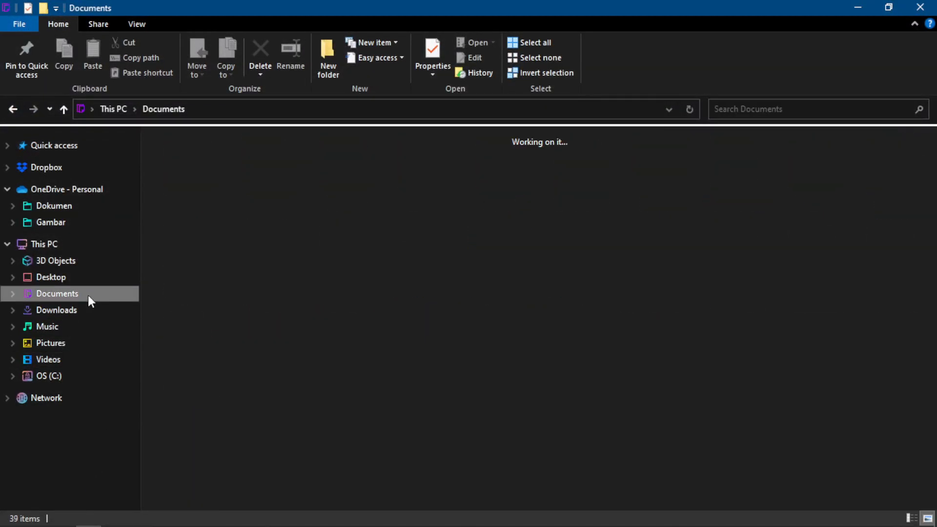
pyautogui.doubleClick(261, 273)
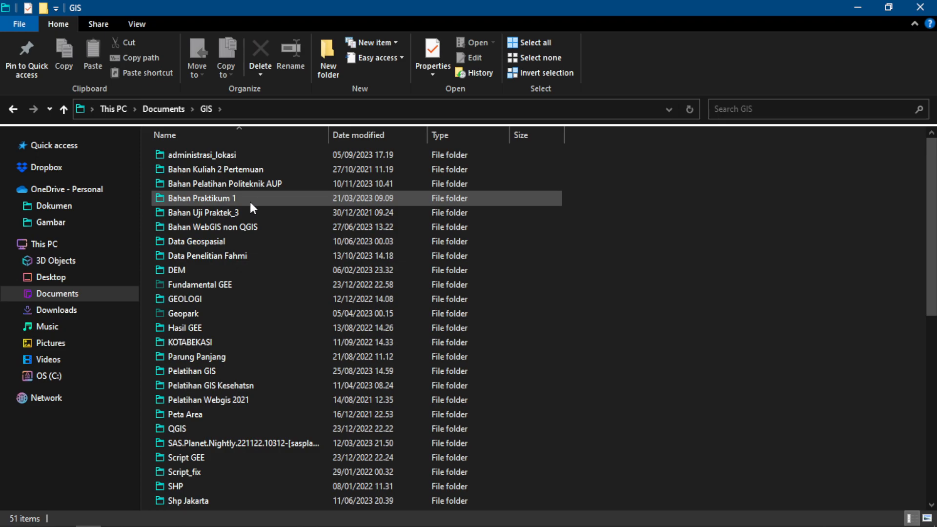
pyautogui.doubleClick(260, 185)
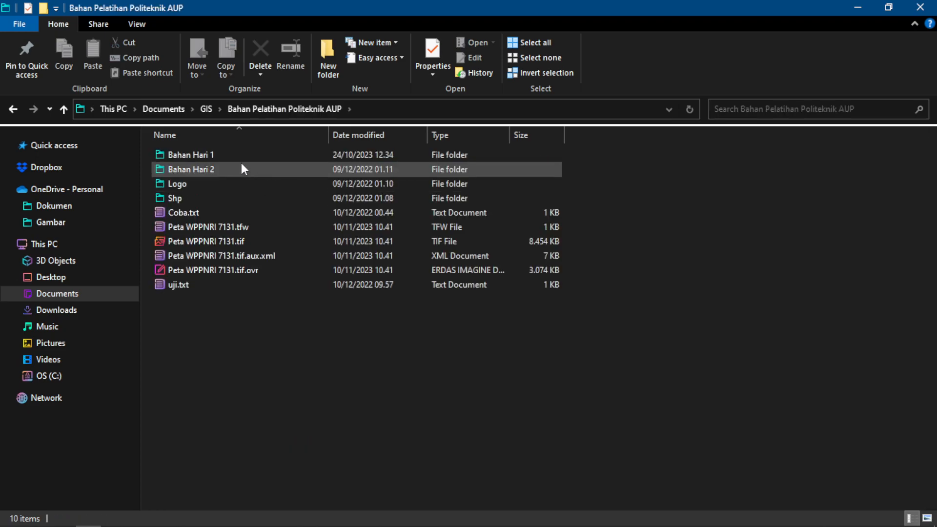
pyautogui.doubleClick(240, 154)
pyautogui.doubleClick(241, 161)
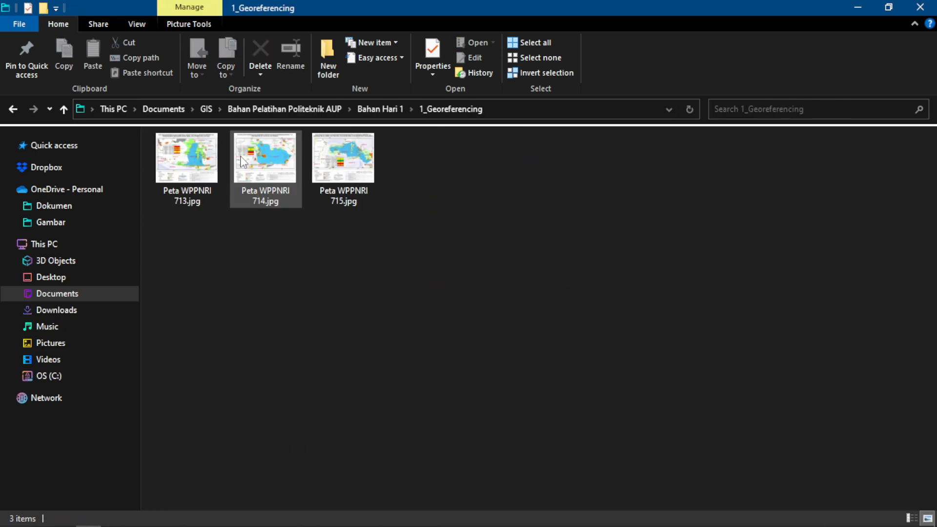
pyautogui.doubleClick(211, 178)
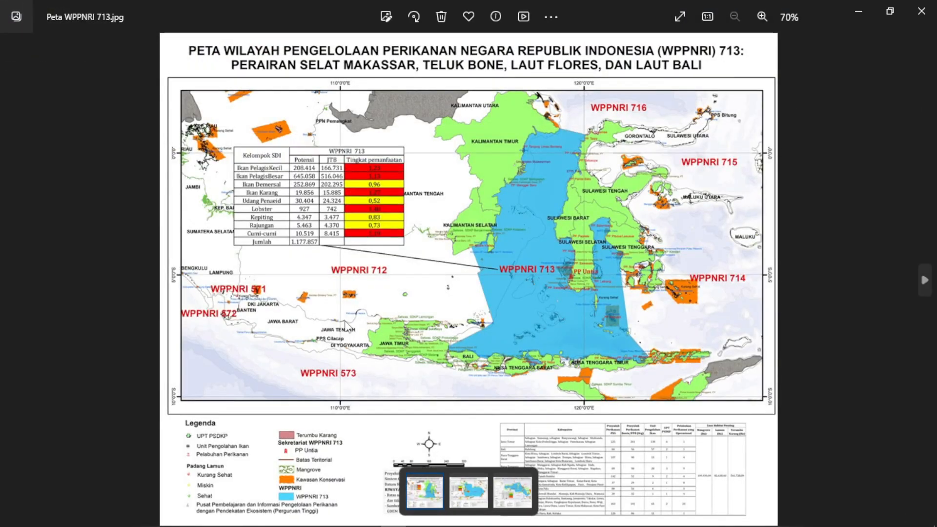
# Examine the projection, grid system and horizontal datum notes below the map's scale bar.
pyautogui.scroll(4, 455, 426)
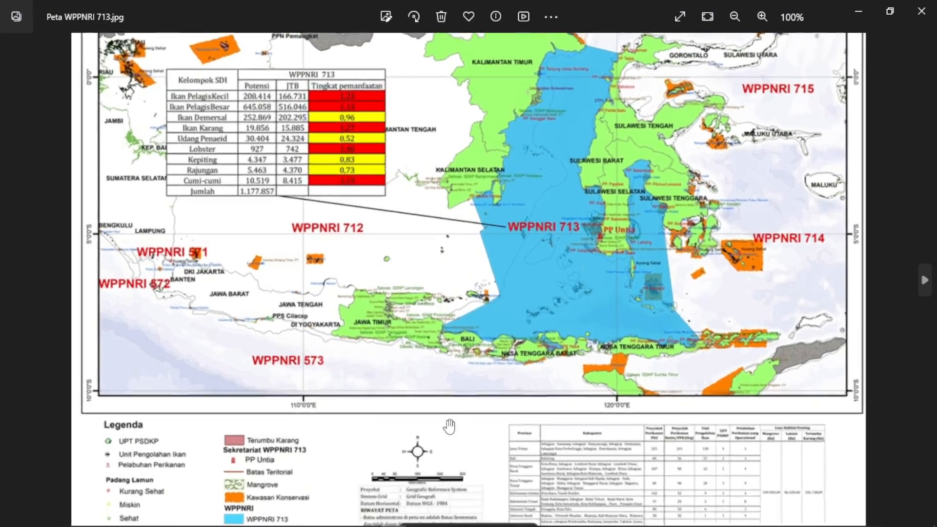
pyautogui.scroll(2, 383, 451)
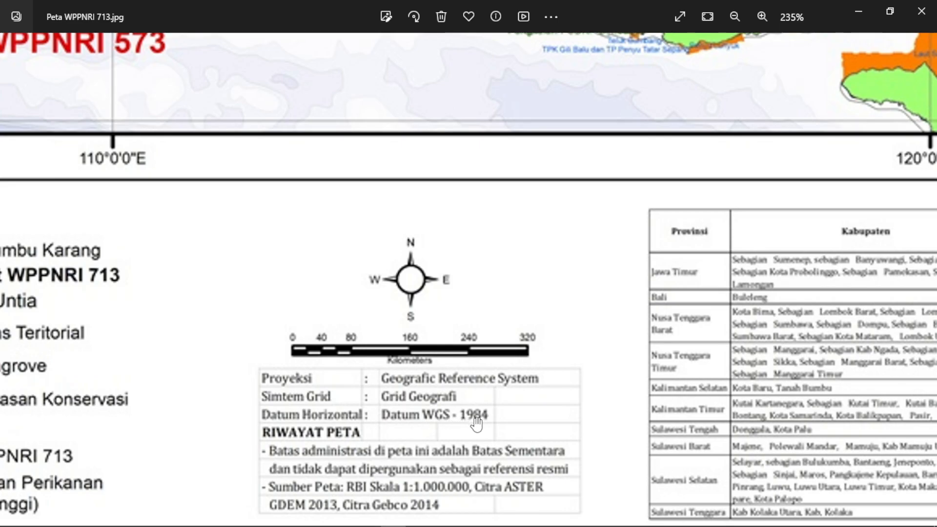
pyautogui.scroll(-5, 476, 423)
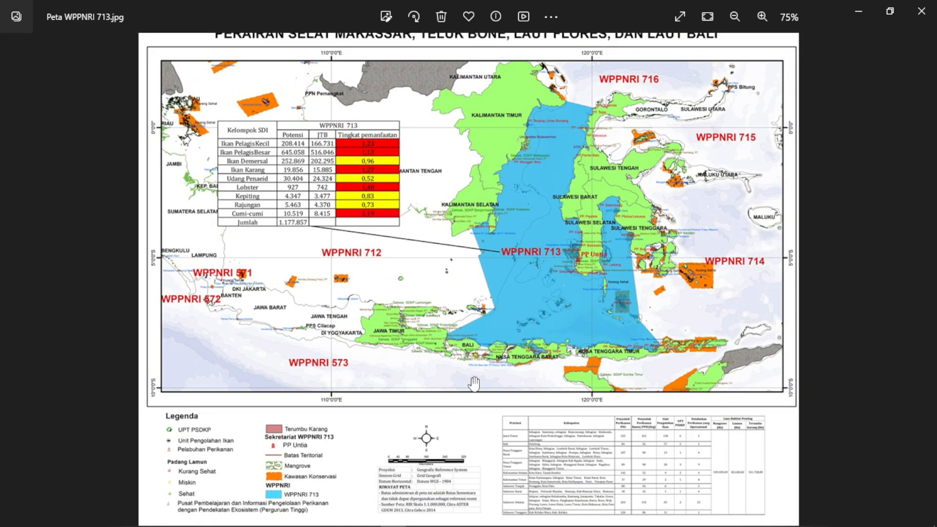
pyautogui.scroll(-1, 474, 386)
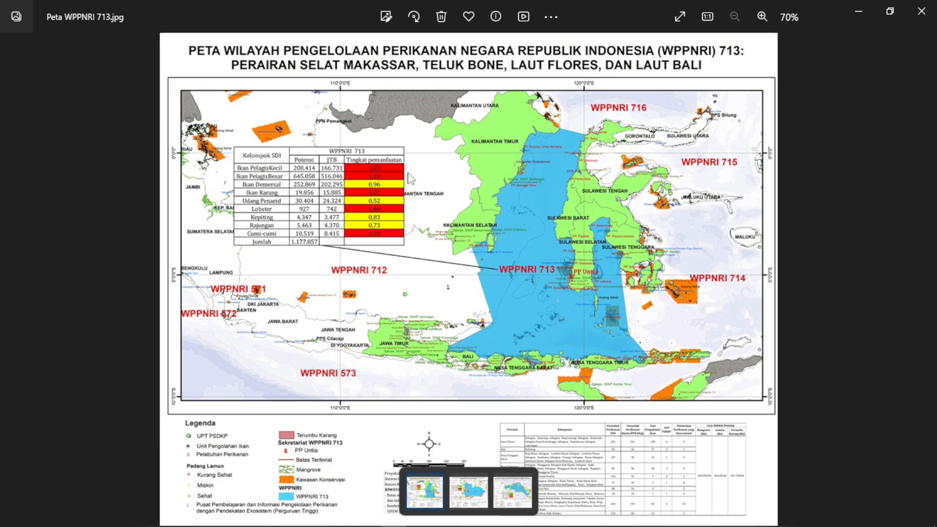
# Examine where the 110° and 120° E grid lines cross 0° and 5° S on the map, and close the image.
pyautogui.scroll(6, 588, 166)
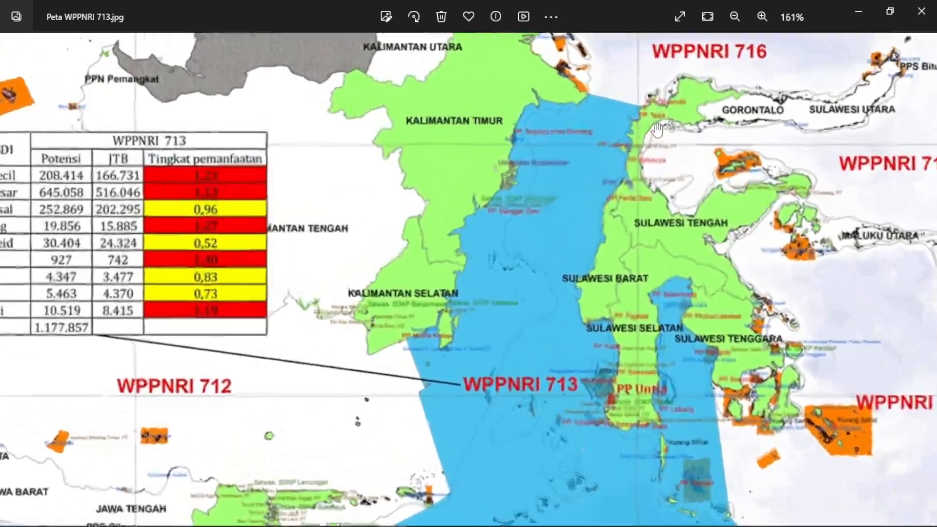
pyautogui.moveTo(593, 153); pyautogui.dragTo(505, 317)
pyautogui.moveTo(827, 316); pyautogui.dragTo(762, 306)
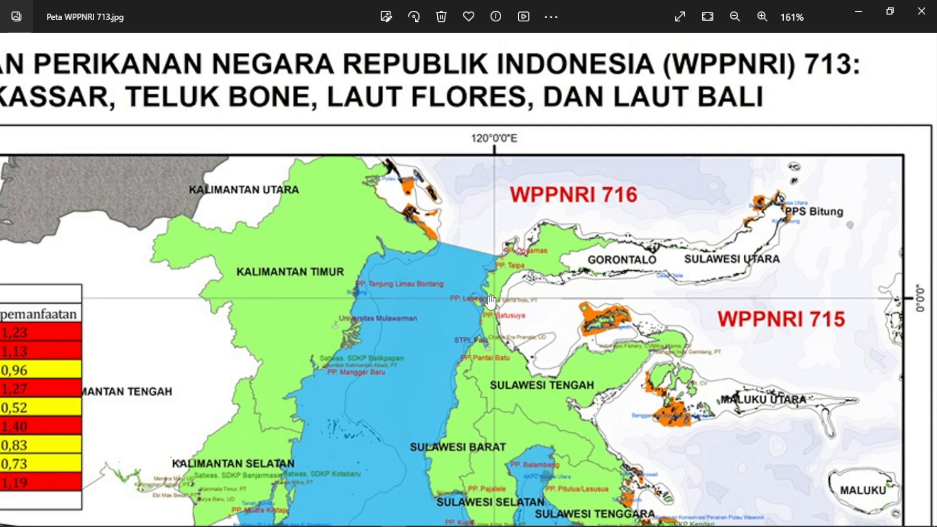
pyautogui.scroll(4, 487, 301)
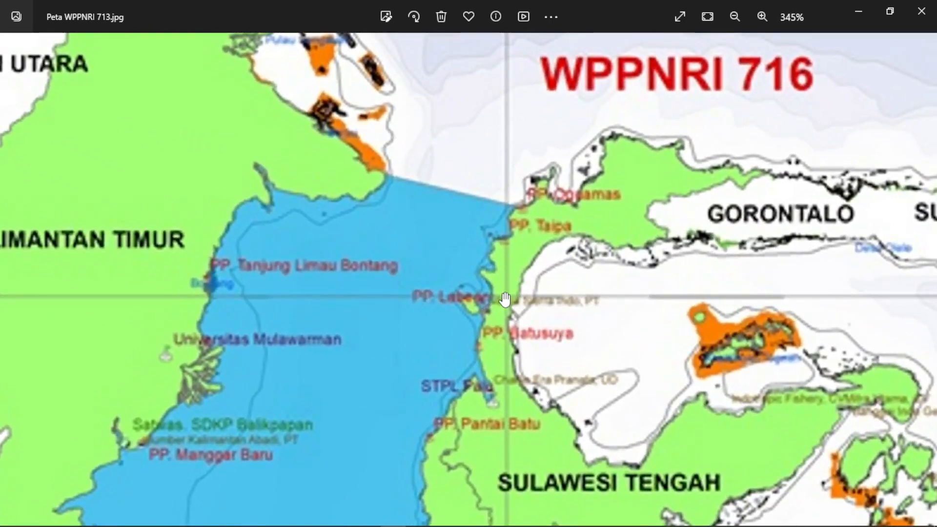
pyautogui.scroll(-2, 507, 298)
pyautogui.scroll(-3, 507, 298)
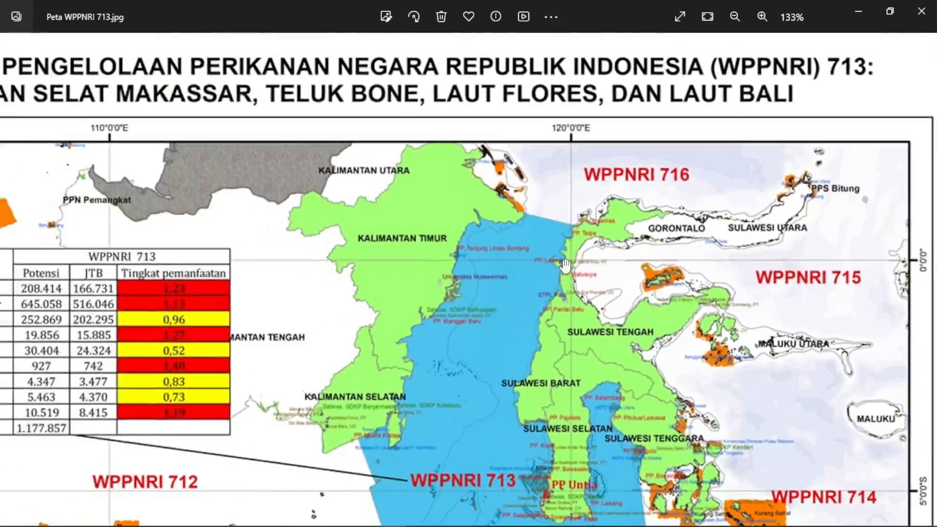
pyautogui.scroll(4, 573, 255)
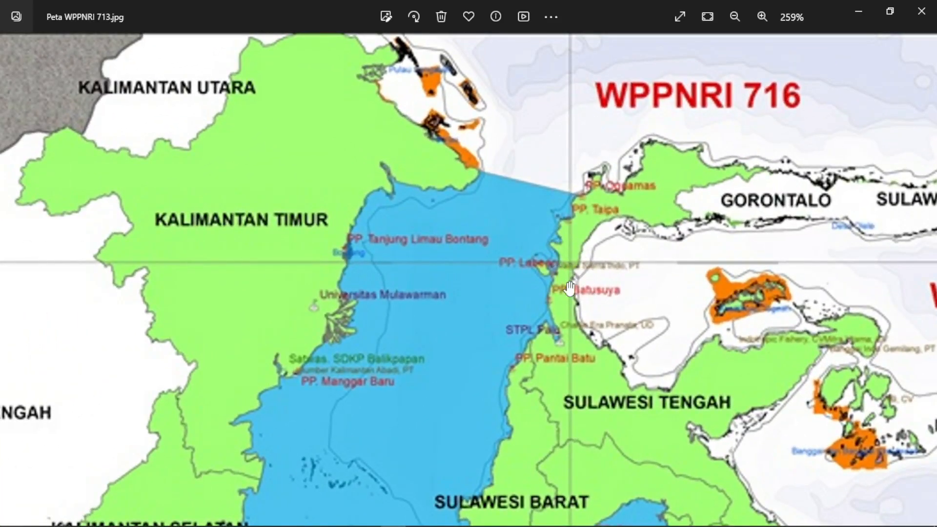
pyautogui.scroll(-3, 560, 282)
pyautogui.scroll(-5, 560, 282)
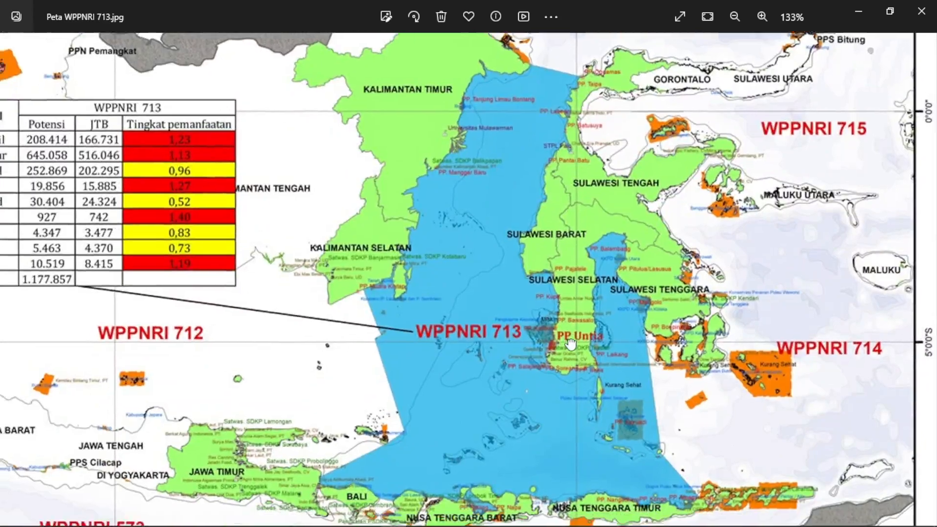
pyautogui.moveTo(570, 344); pyautogui.dragTo(667, 286)
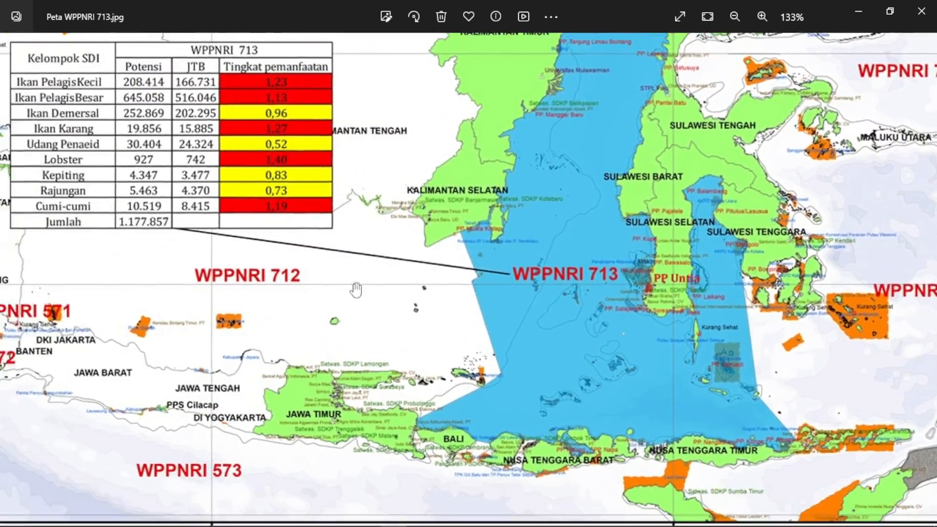
pyautogui.moveTo(305, 291); pyautogui.dragTo(436, 280)
pyautogui.scroll(-1, 435, 281)
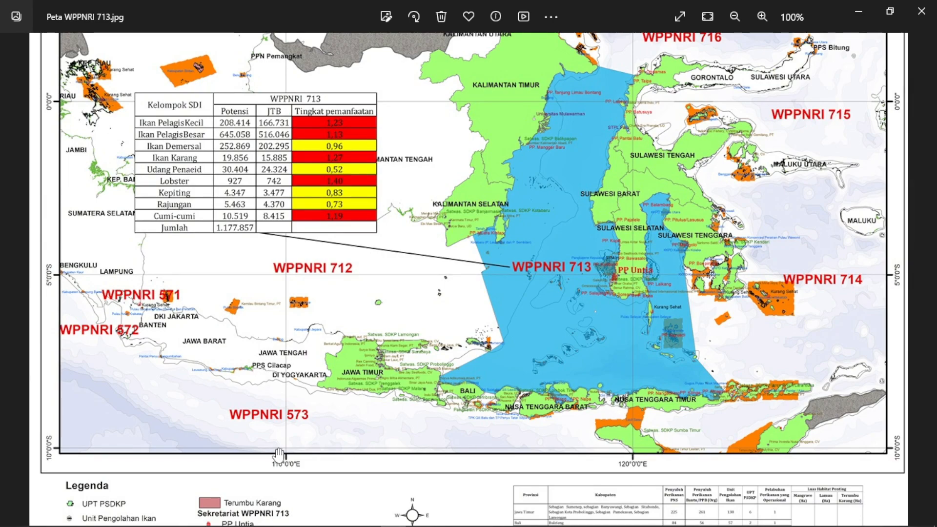
pyautogui.scroll(3, 631, 216)
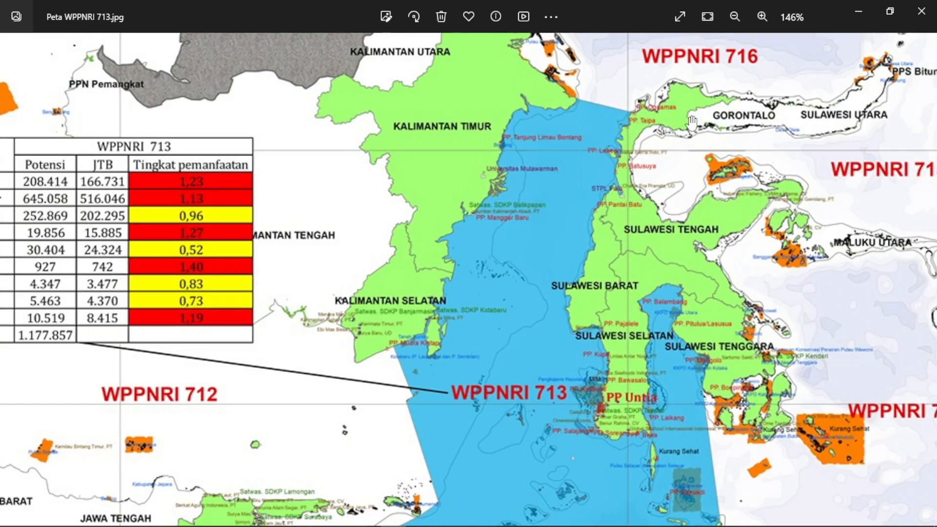
pyautogui.moveTo(620, 272); pyautogui.dragTo(632, 133)
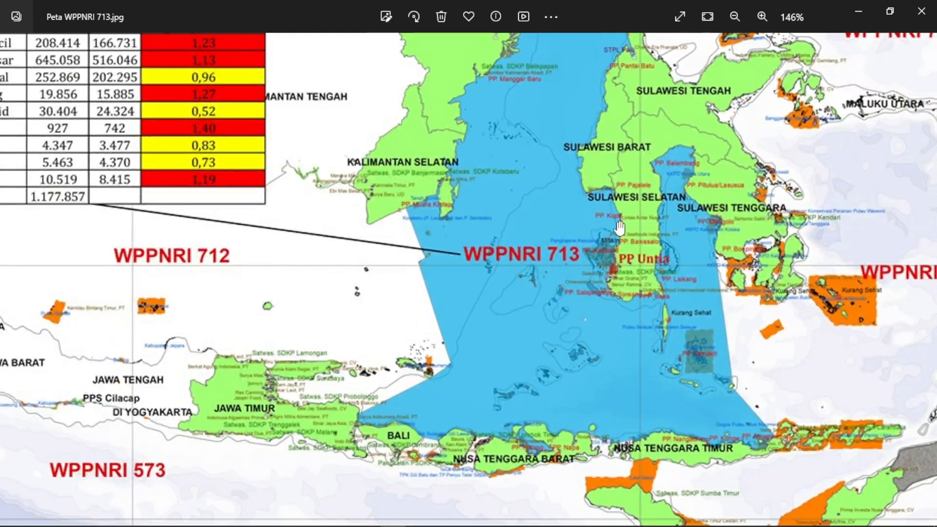
pyautogui.moveTo(321, 263); pyautogui.dragTo(566, 287)
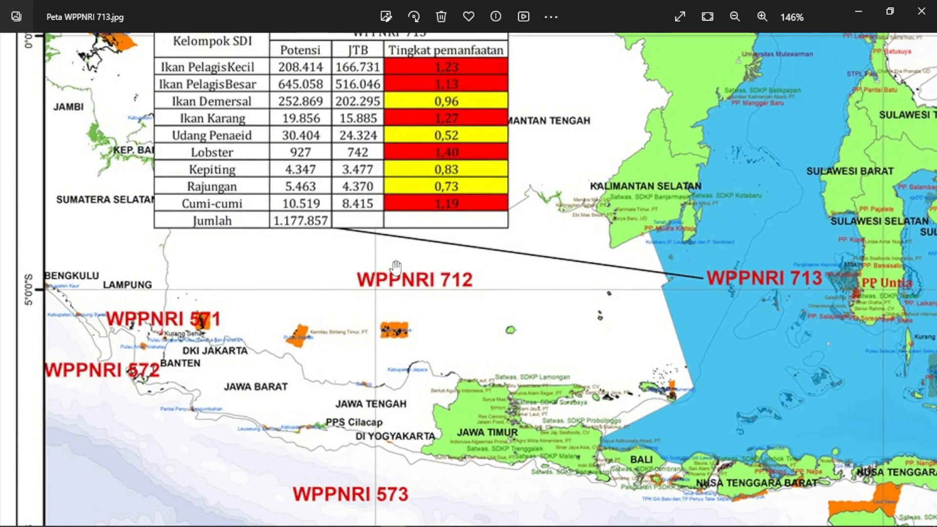
pyautogui.click(921, 11)
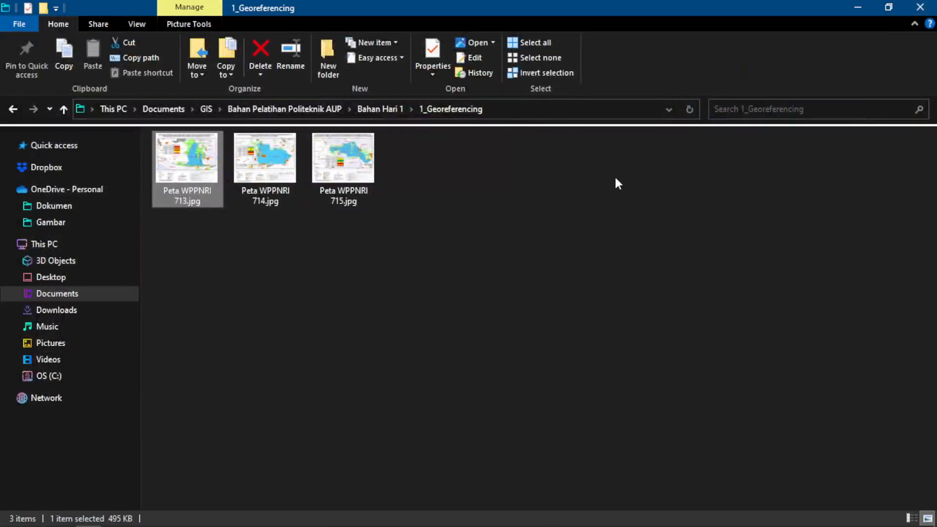
# Switch back to ArcMap and add Peta WPPNRI 713.jpg from the GIS training folder Bahan Hari 1 > 1_Georeferencing as a layer.
pyautogui.hotkey('alt', 'Tab')
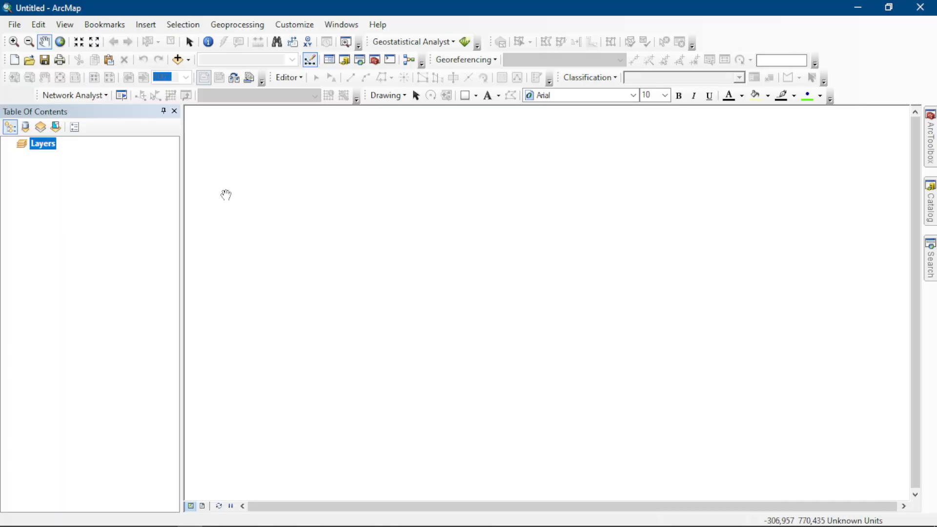
pyautogui.click(179, 59)
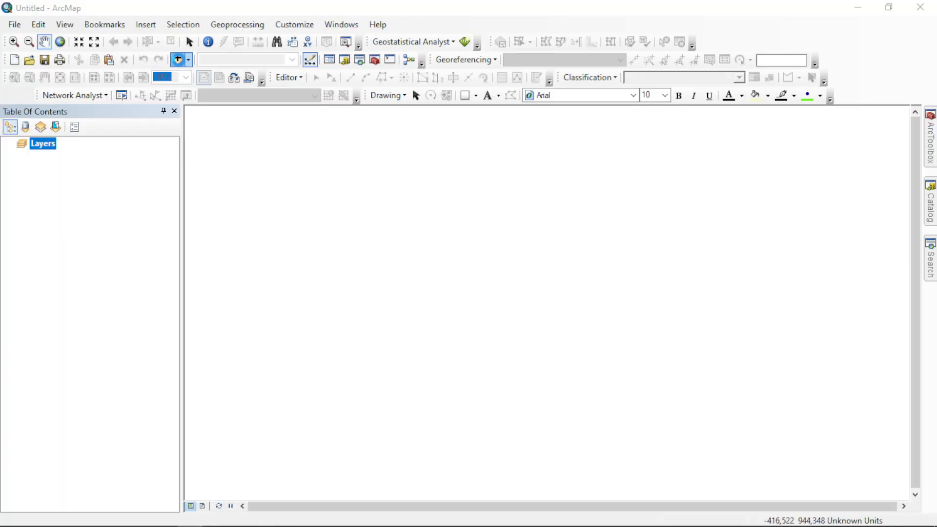
pyautogui.click(405, 180)
pyautogui.scroll(3, 436, 236)
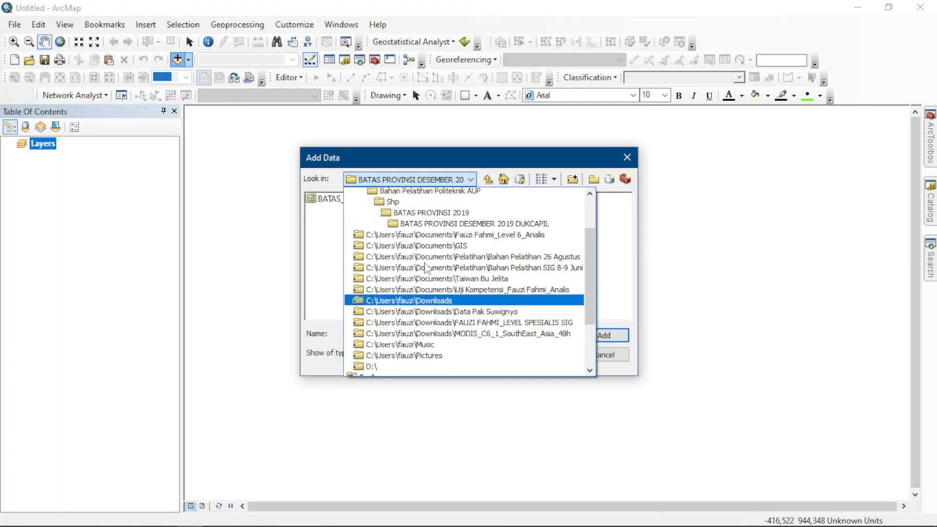
pyautogui.click(433, 228)
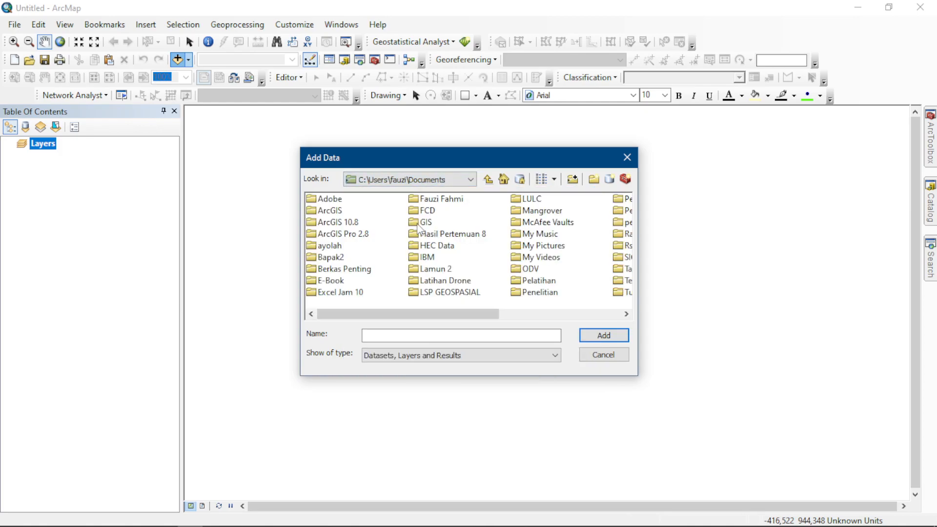
pyautogui.doubleClick(419, 223)
pyautogui.doubleClick(351, 222)
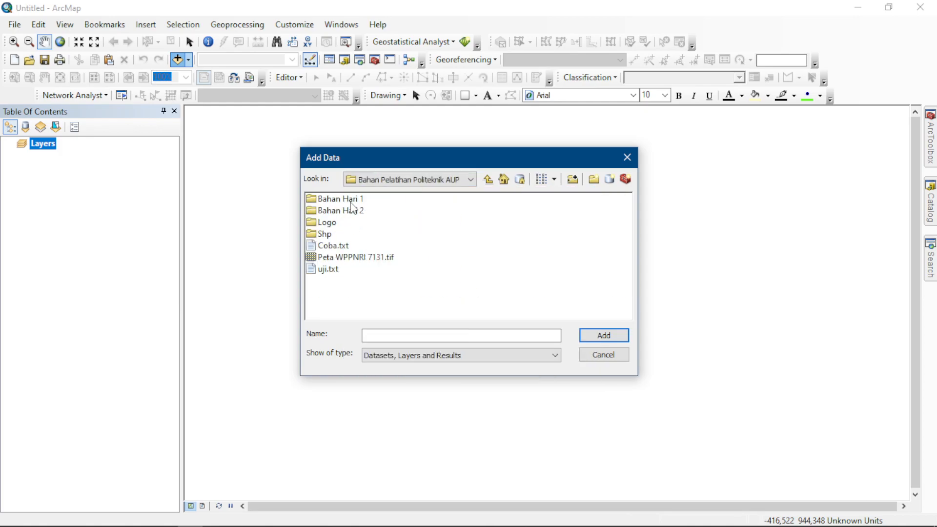
pyautogui.doubleClick(351, 200)
pyautogui.doubleClick(354, 200)
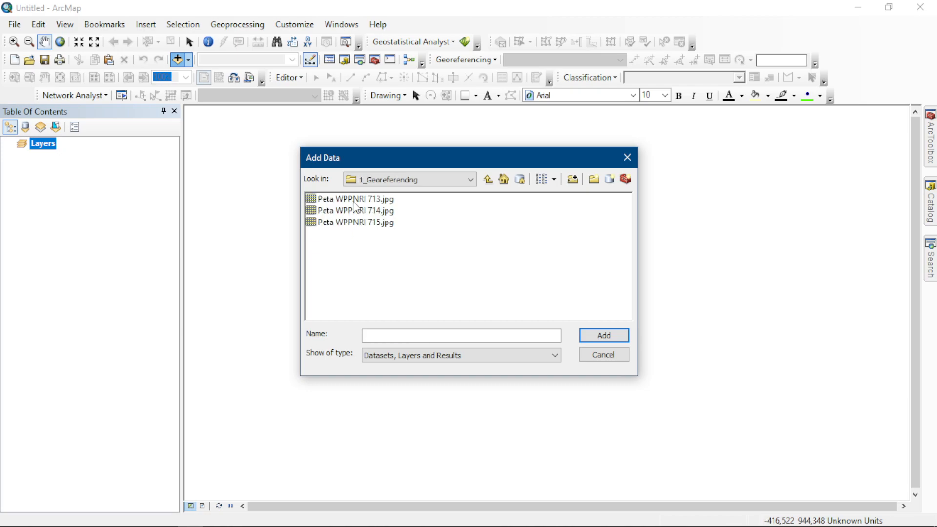
pyautogui.click(354, 202)
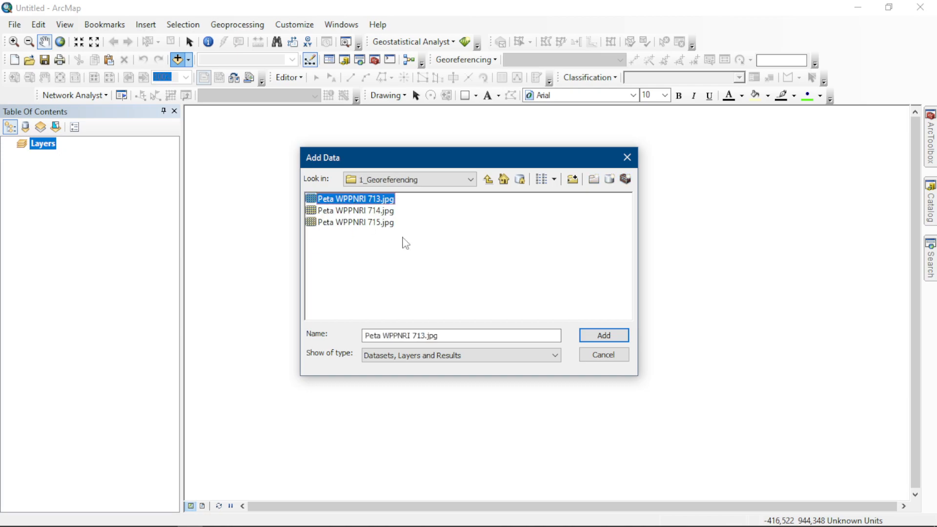
pyautogui.click(586, 335)
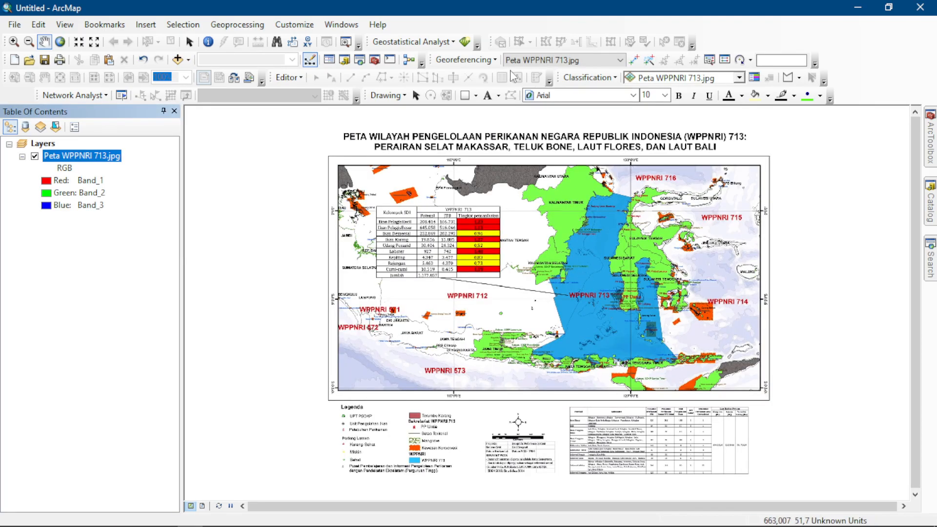
# Move the Georeferencing toolbar onto its own row below the other toolbars and open the link table for the map image.
pyautogui.moveTo(425, 65)
pyautogui.mouseDown()
pyautogui.moveTo(419, 136)
pyautogui.moveTo(352, 114)
pyautogui.mouseUp()
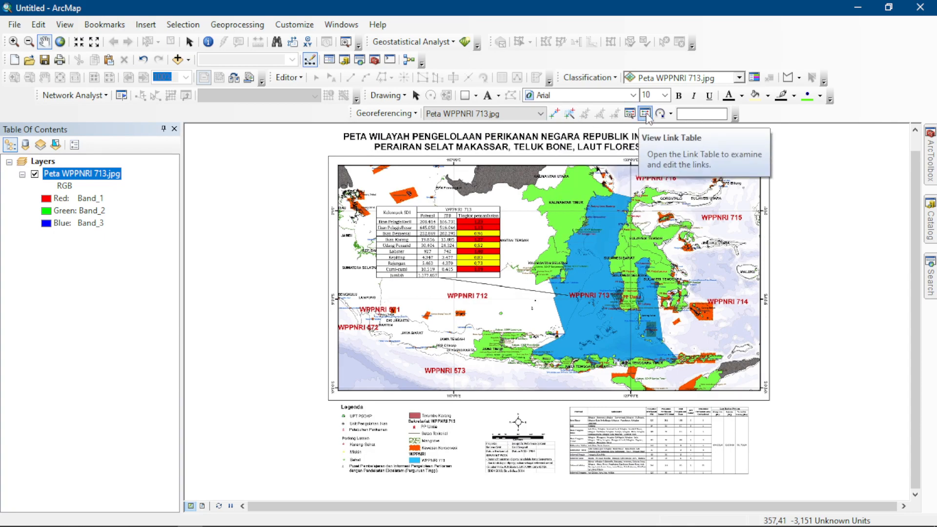
pyautogui.click(646, 115)
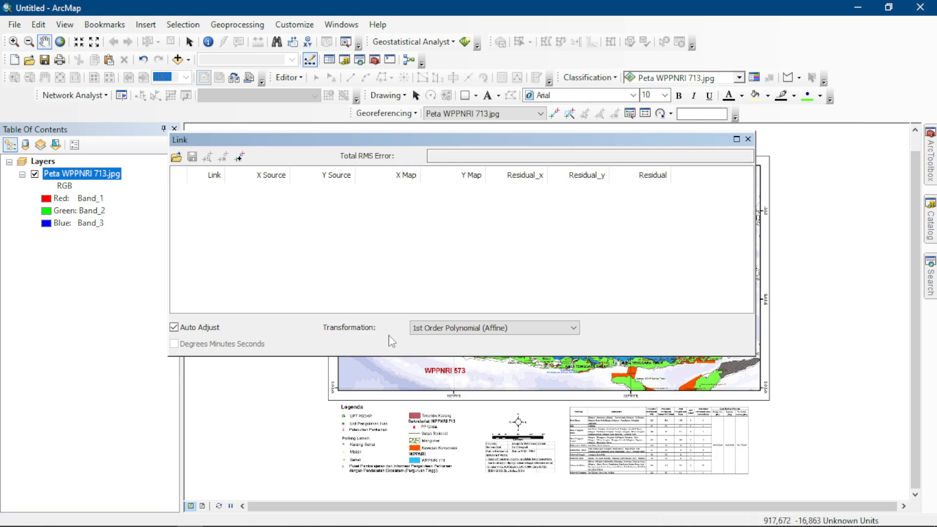
# Keep 1st Order Polynomial (Affine) as the transformation, then close the link table and start adding control points.
pyautogui.click(450, 330)
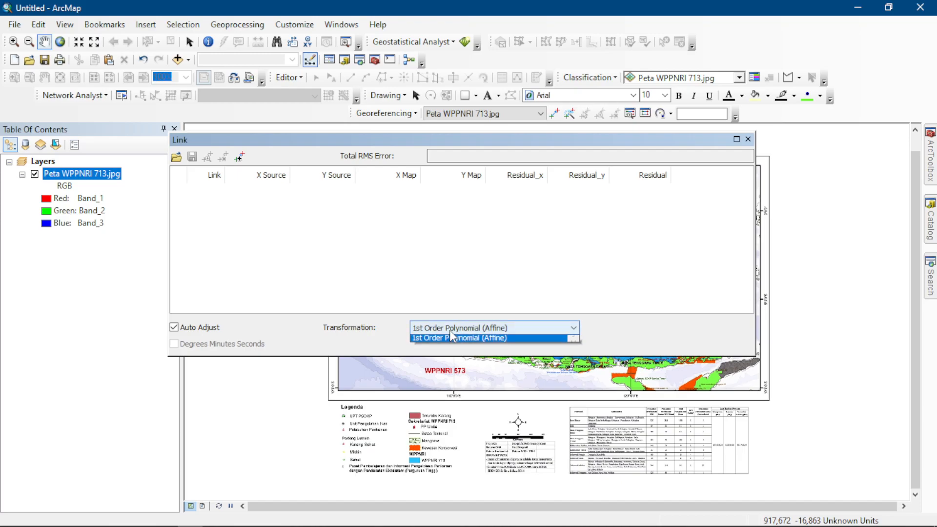
pyautogui.click(449, 332)
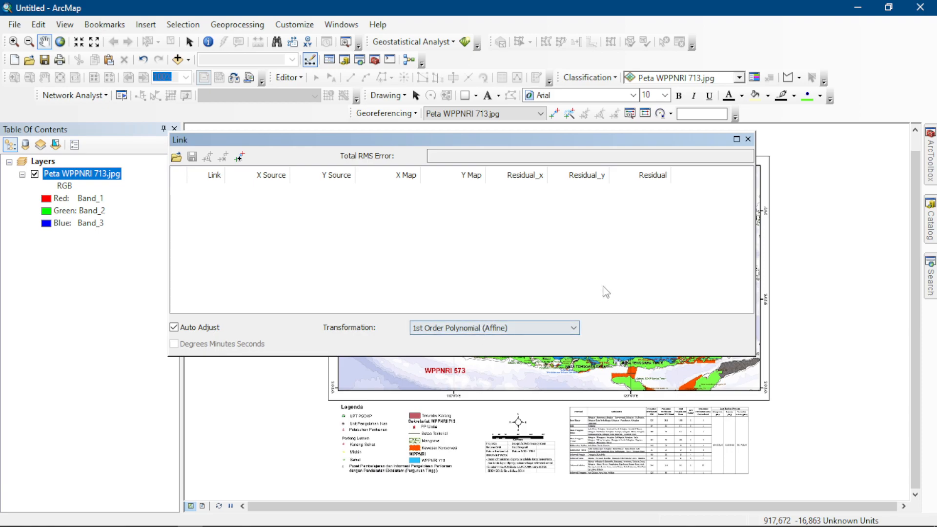
pyautogui.click(748, 139)
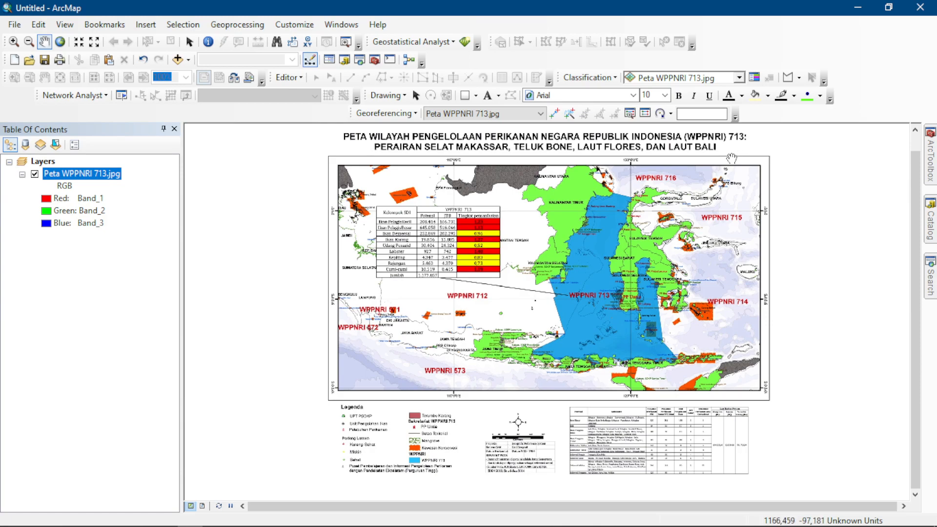
pyautogui.click(554, 115)
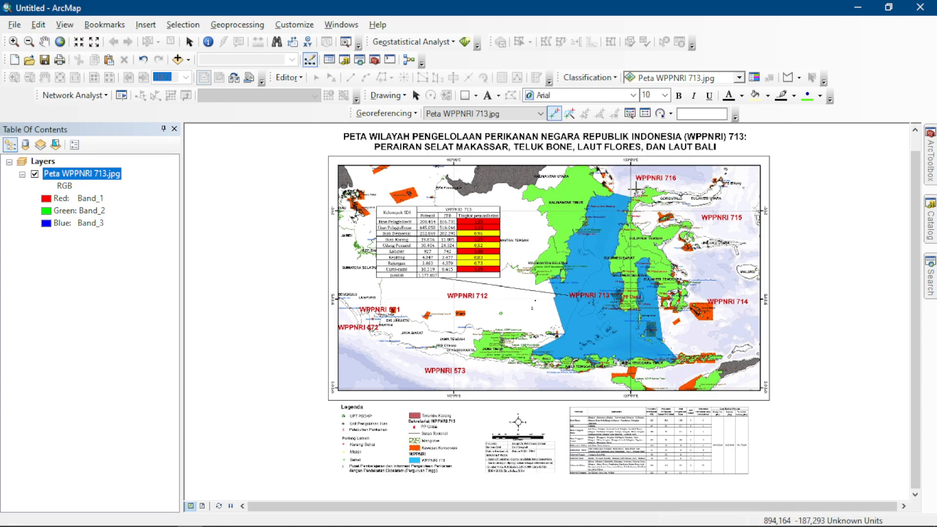
# Open Peta WPPNRI 713.jpg in the image viewer, examine where the 120° E line crosses the 0° line, and return to ArcMap.
pyautogui.hotkey('alt', 'Tab')
pyautogui.doubleClick(174, 179)
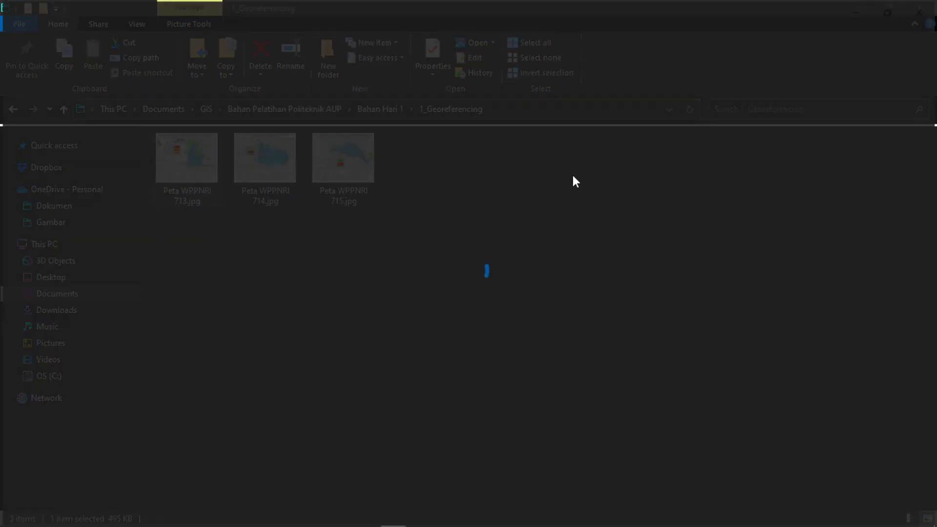
pyautogui.scroll(5, 729, 205)
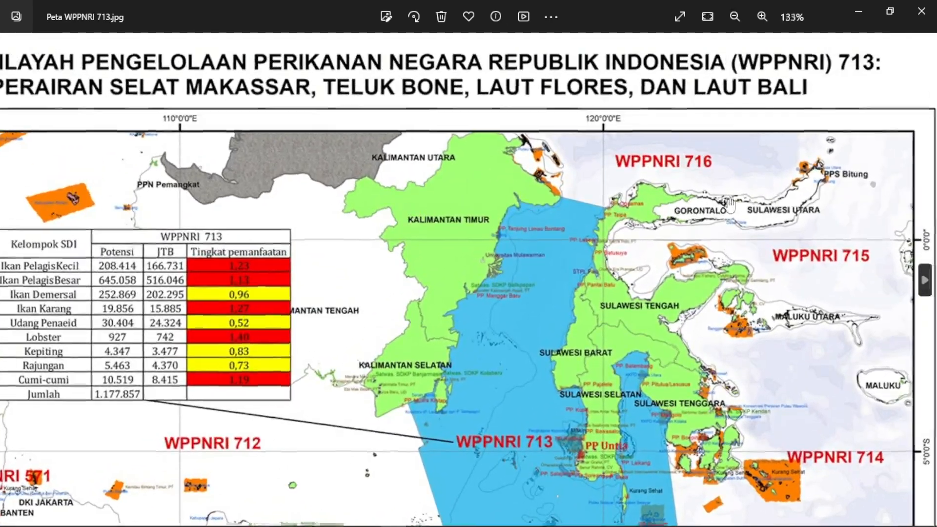
pyautogui.scroll(3, 729, 205)
pyautogui.moveTo(504, 94); pyautogui.dragTo(349, 173)
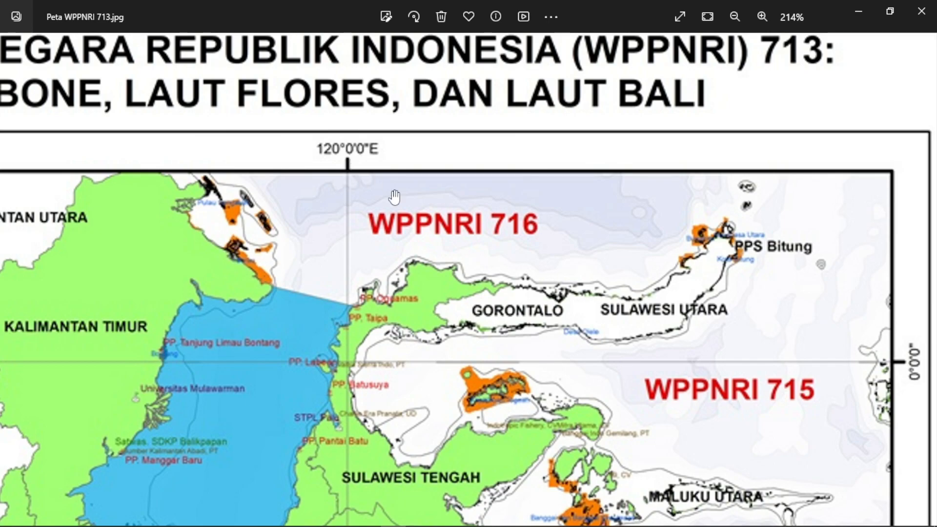
pyautogui.scroll(-1, 910, 381)
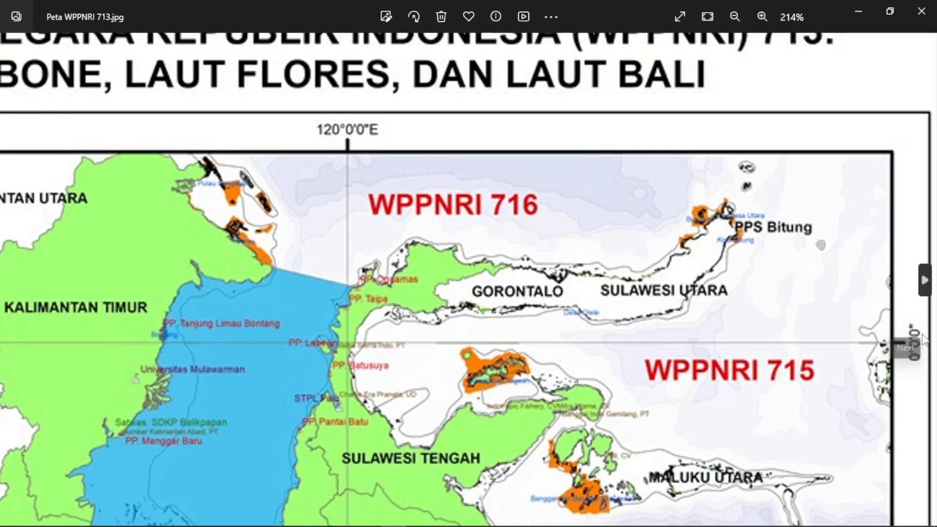
pyautogui.scroll(-3, 907, 356)
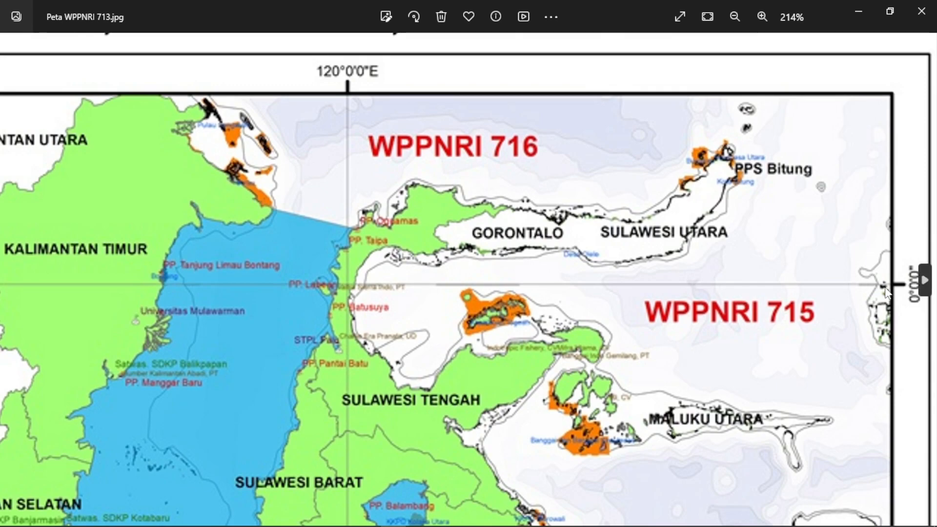
pyautogui.hotkey('alt', 'Tab')
pyautogui.hotkey('alt', 'Tab')
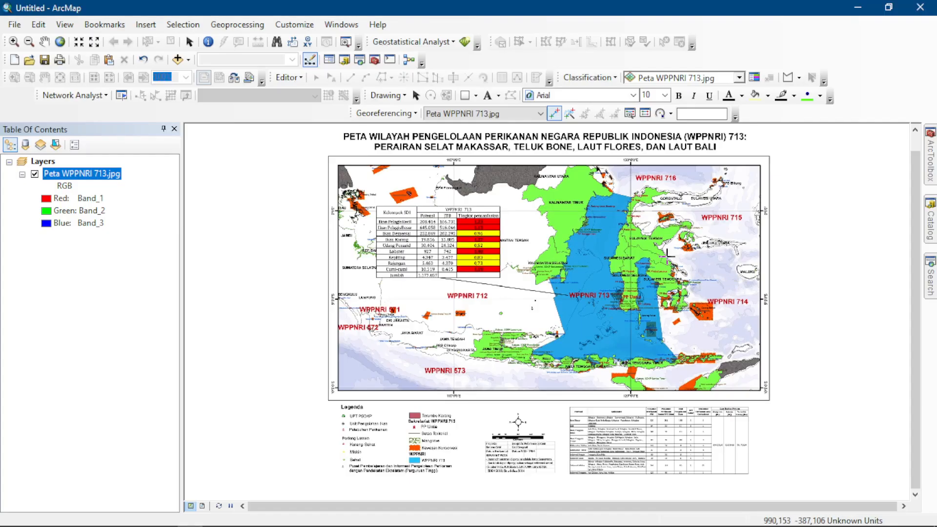
pyautogui.scroll(-4, 621, 190)
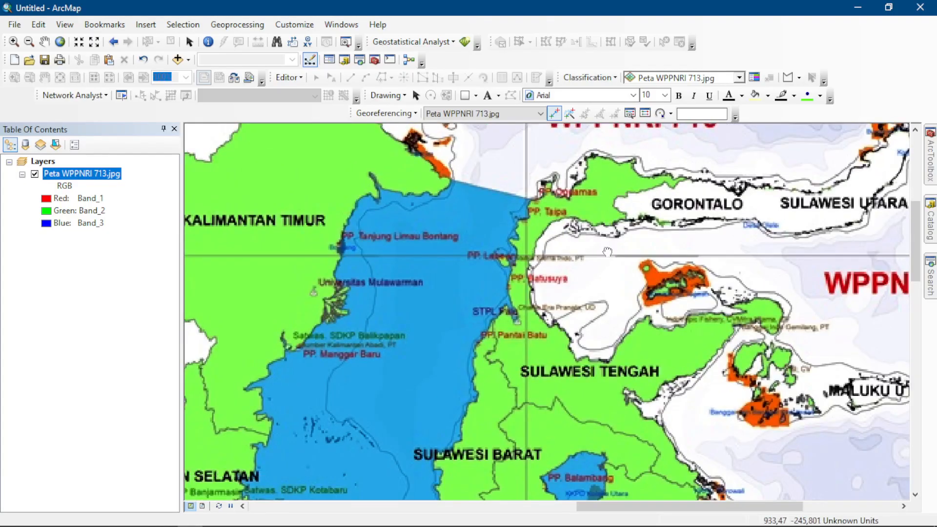
pyautogui.press('Up')
pyautogui.press('Up')
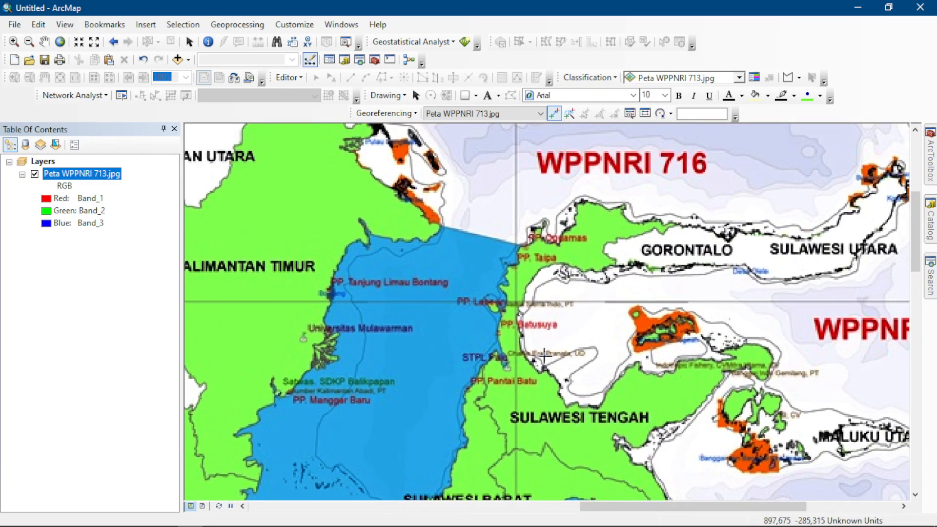
pyautogui.scroll(-3, 493, 305)
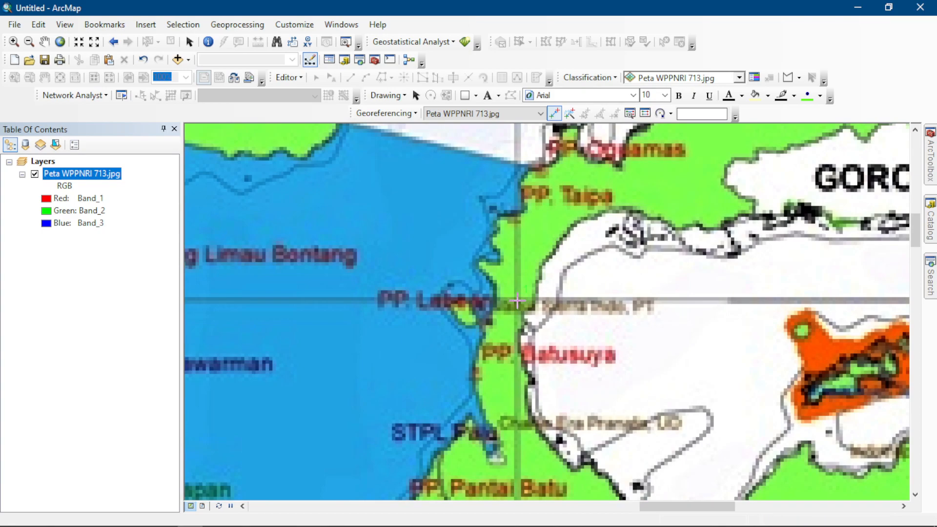
pyautogui.scroll(3, 517, 301)
pyautogui.scroll(2, 517, 301)
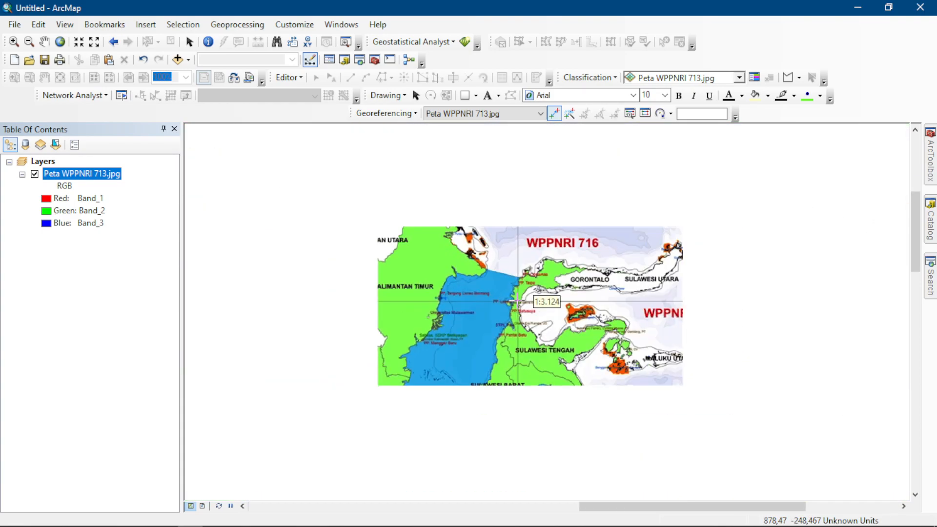
pyautogui.scroll(-2, 516, 300)
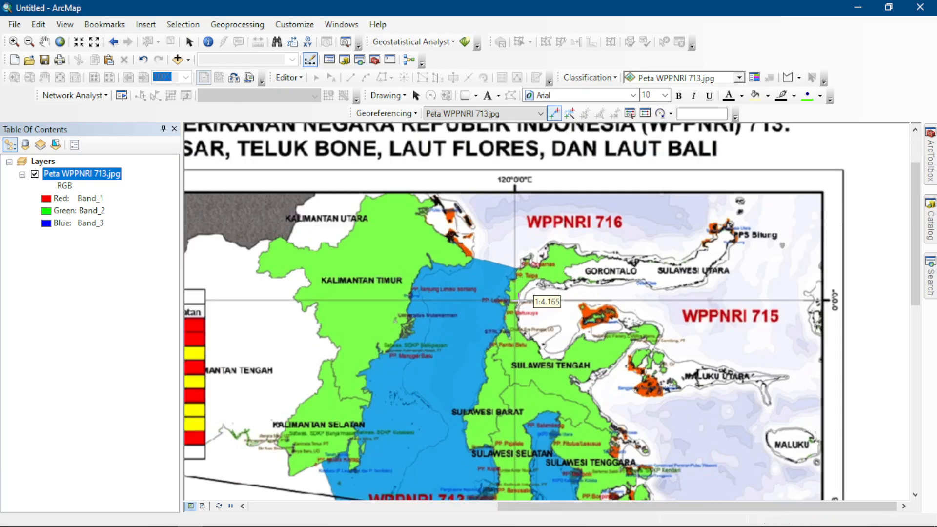
pyautogui.rightClick(516, 300)
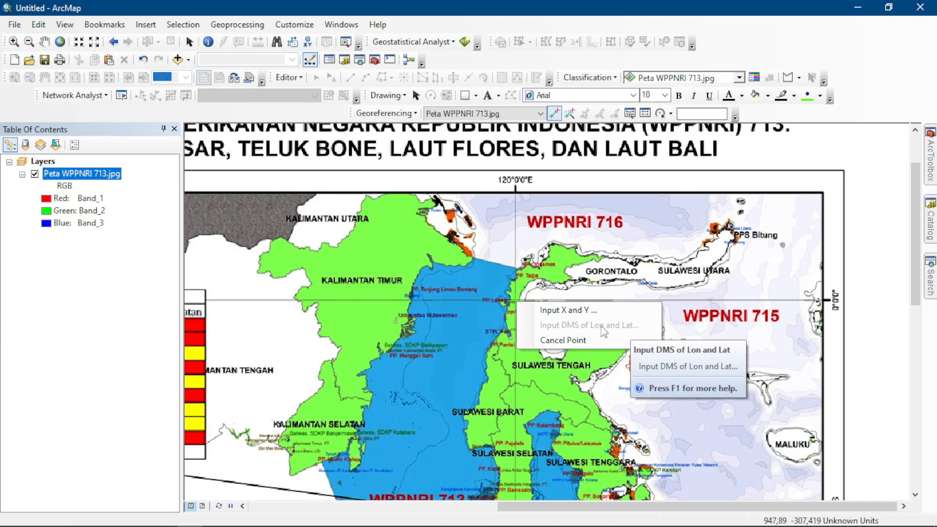
pyautogui.click(601, 339)
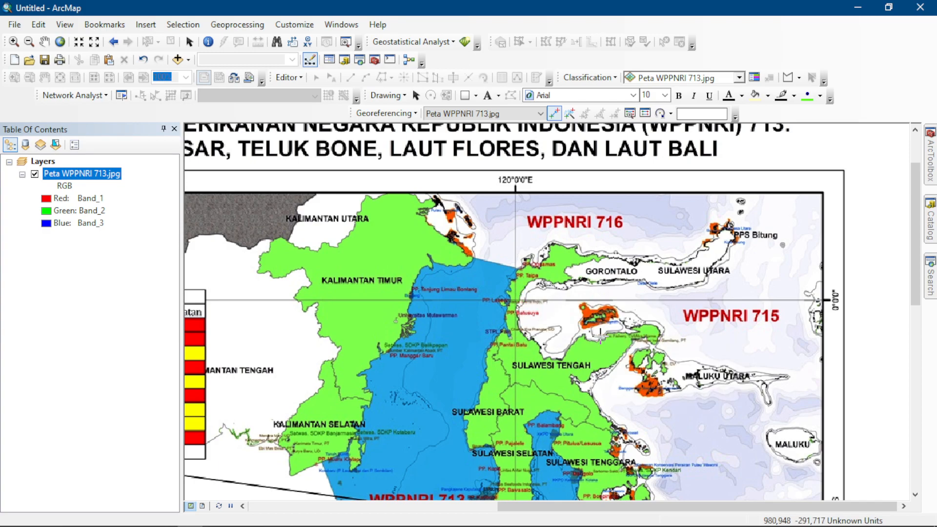
pyautogui.rightClick(517, 301)
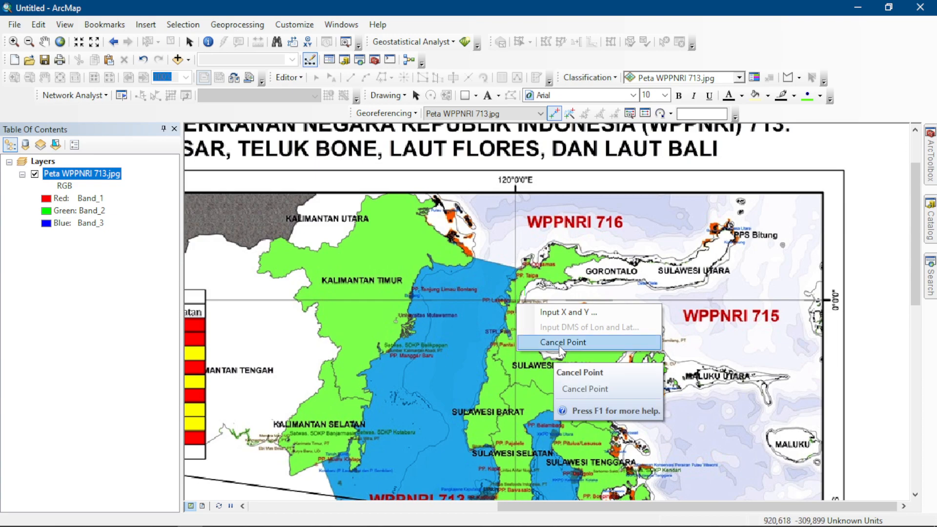
pyautogui.click(558, 342)
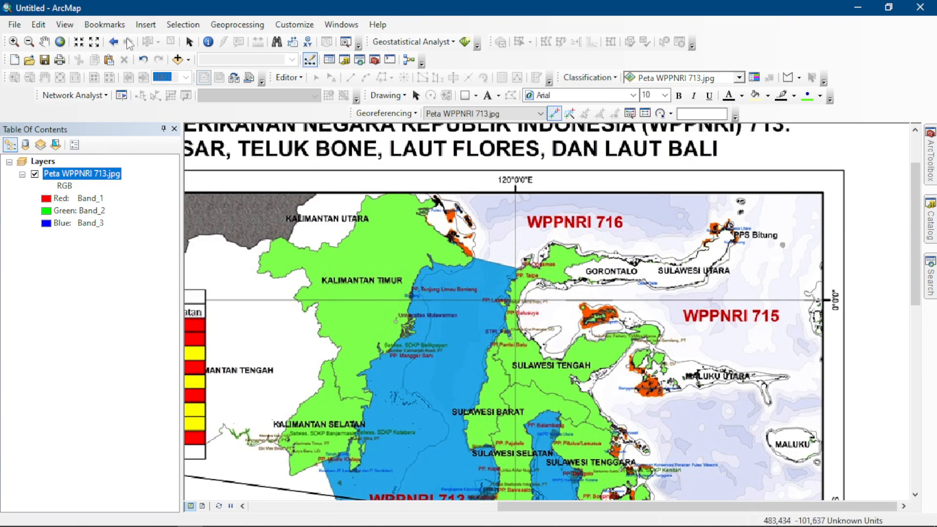
# Set the data frame's coordinate system to the projected system WGS 1984 UTM Zone 50S from the Southern Hemisphere group.
pyautogui.click(65, 27)
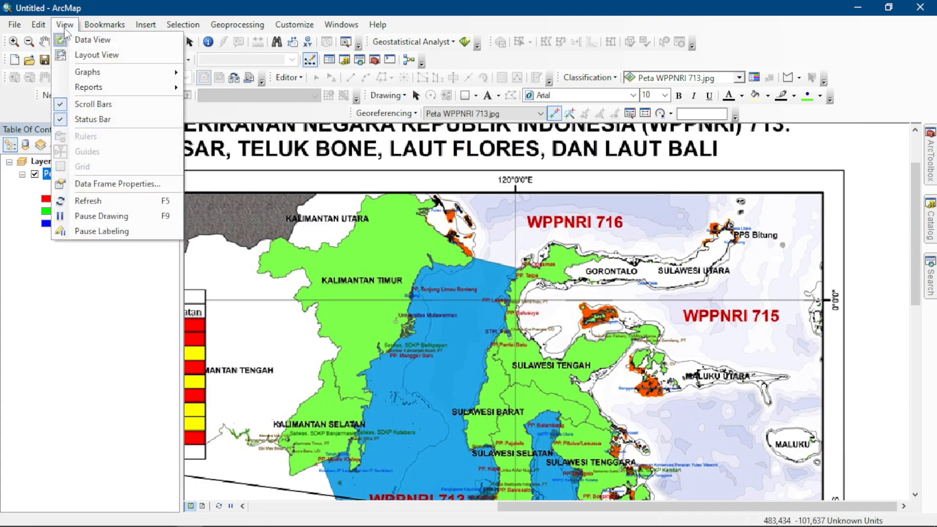
pyautogui.click(109, 184)
pyautogui.click(333, 143)
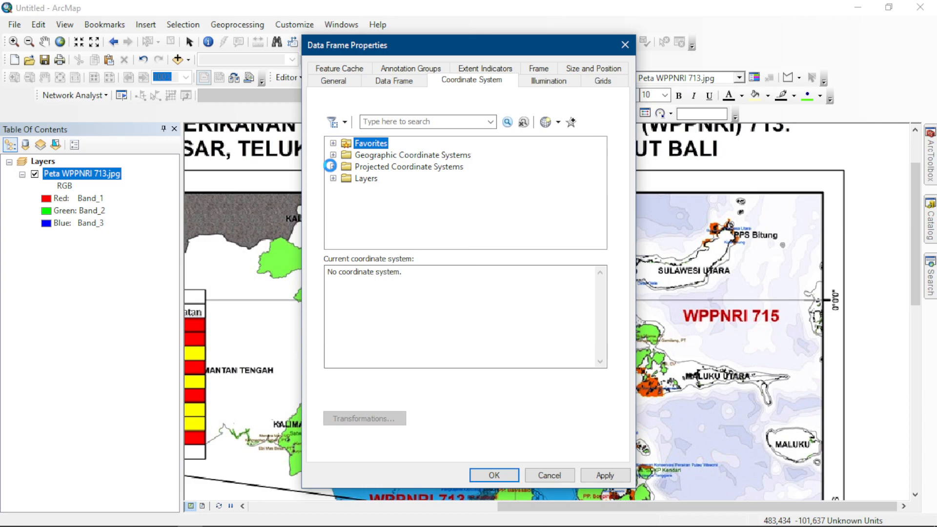
pyautogui.click(333, 167)
pyautogui.scroll(-2, 344, 173)
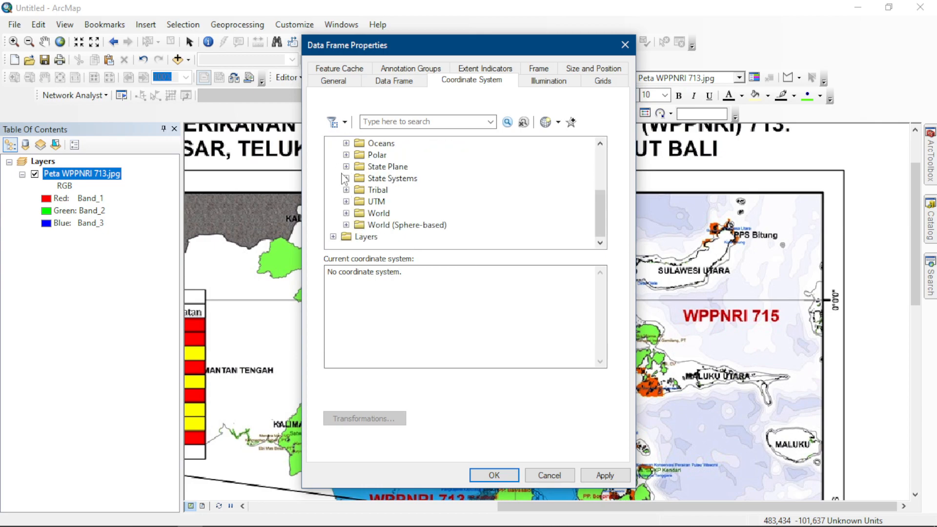
pyautogui.click(345, 201)
pyautogui.scroll(4, 353, 191)
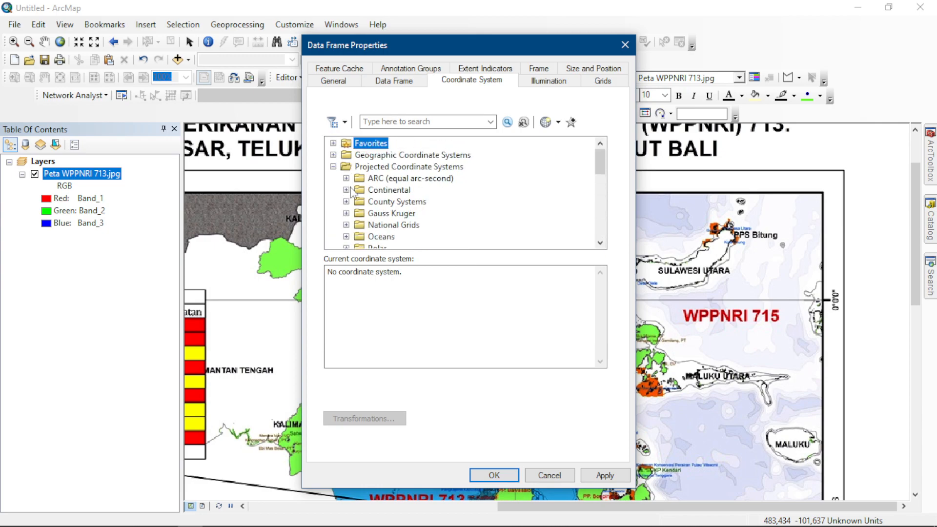
pyautogui.scroll(-5, 353, 185)
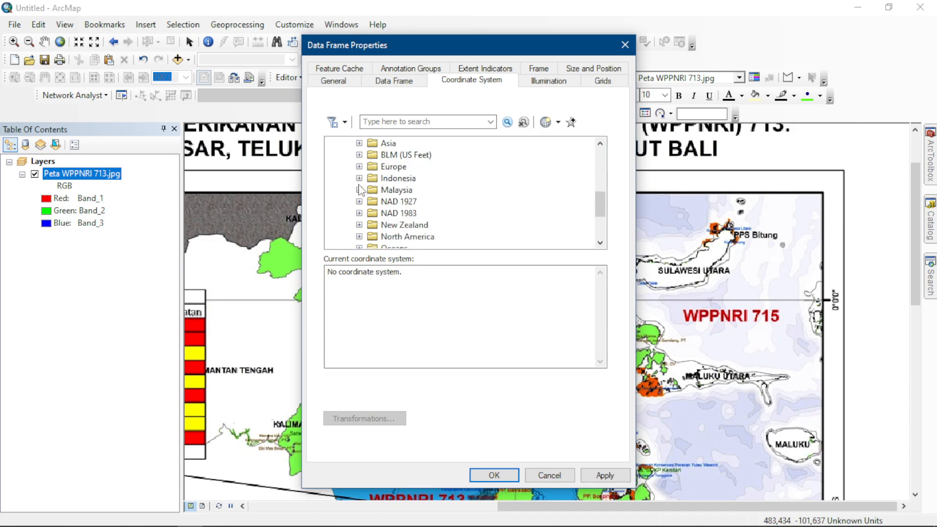
pyautogui.scroll(-3, 401, 203)
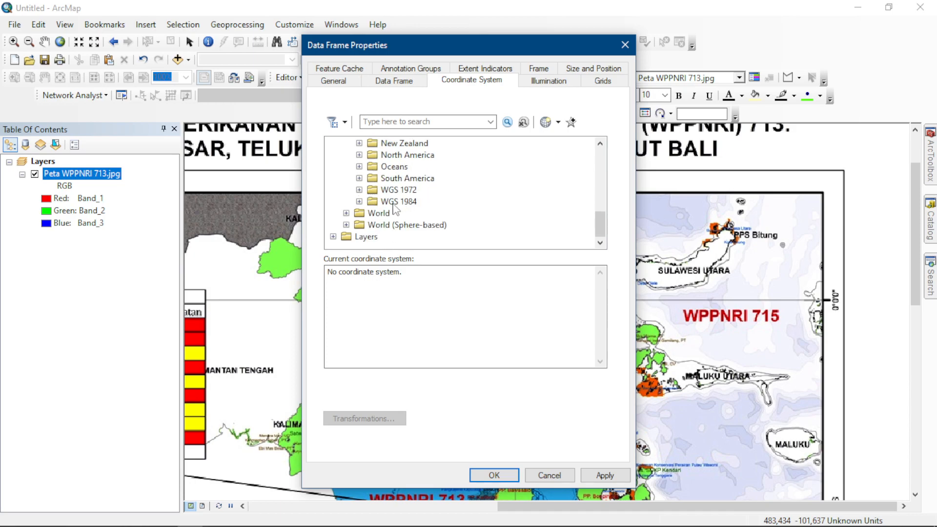
pyautogui.click(359, 201)
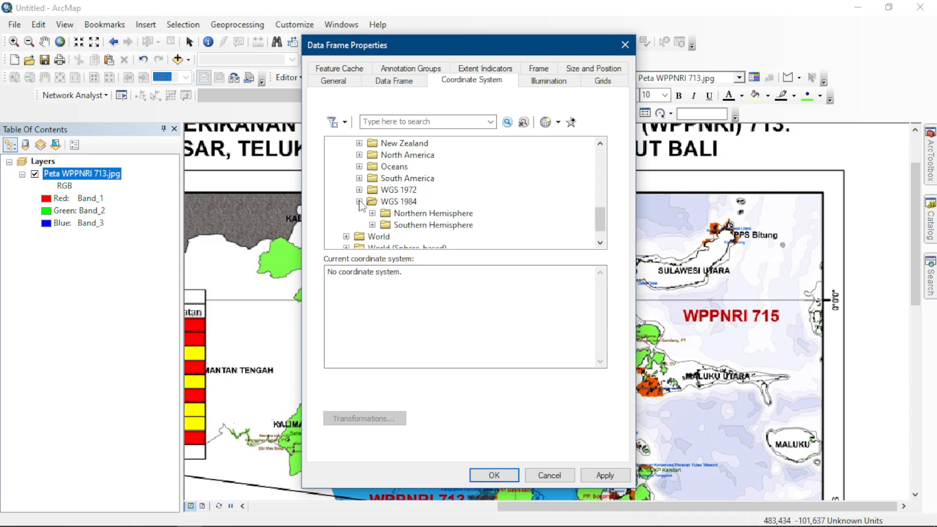
pyautogui.click(372, 226)
pyautogui.scroll(-10, 395, 218)
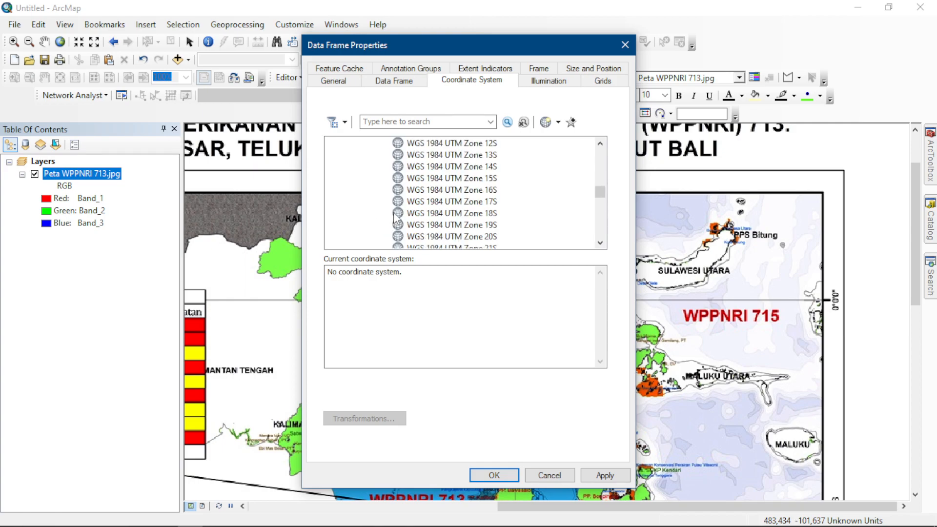
pyautogui.scroll(-3, 397, 218)
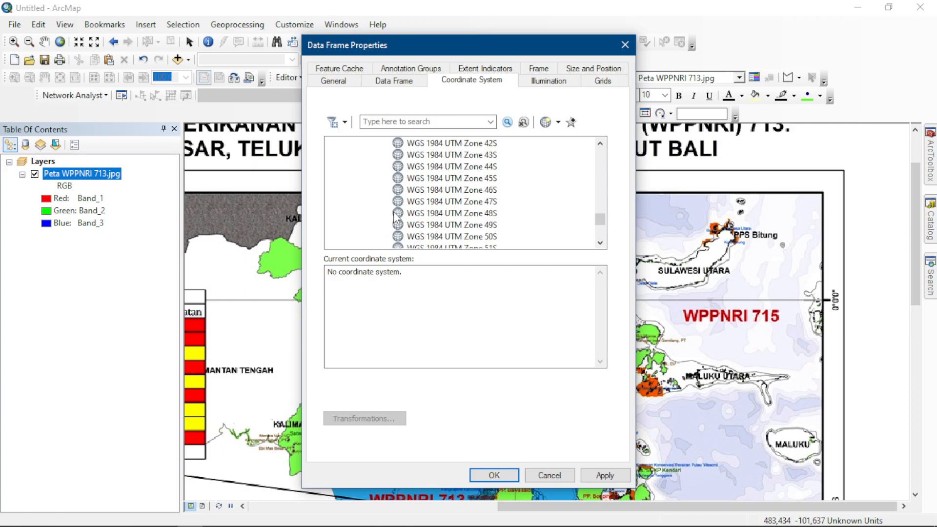
pyautogui.click(480, 238)
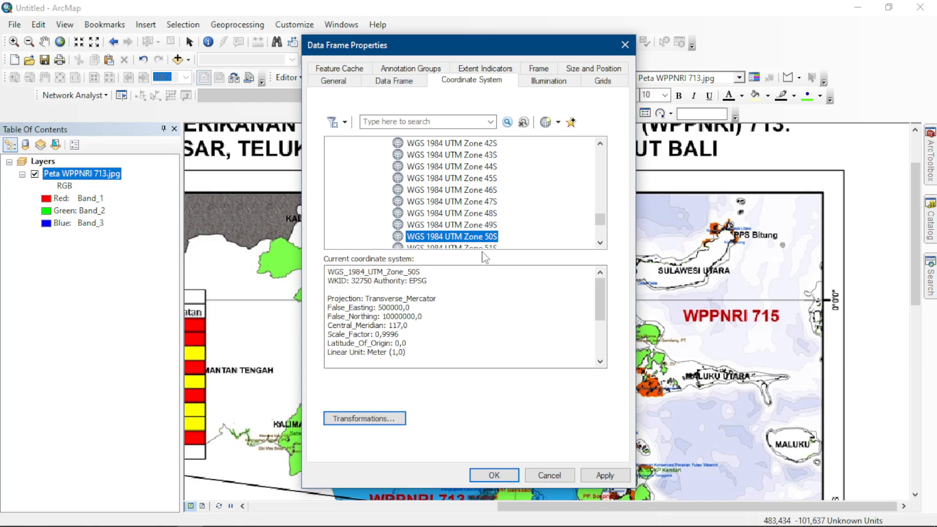
pyautogui.click(497, 475)
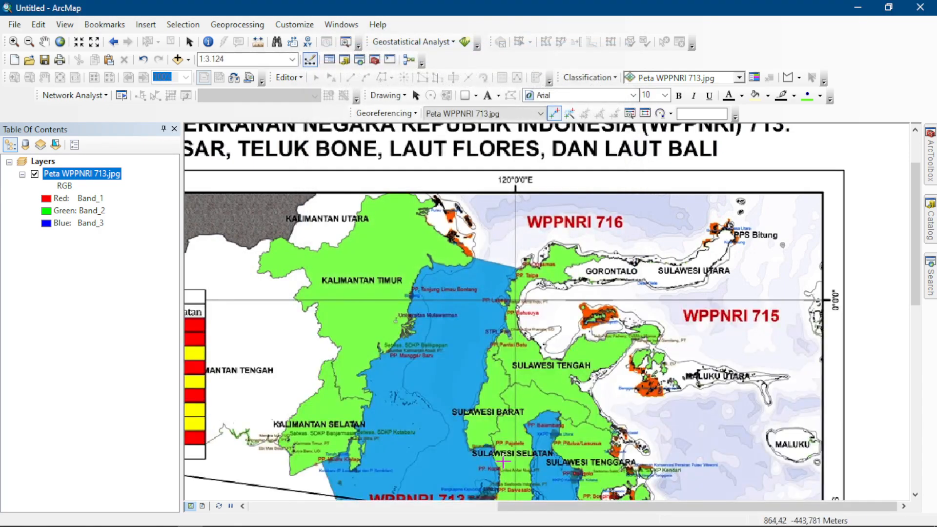
# Place a control point where the 120° E and 0° grid lines cross and enter its DMS longitude as 120° 0' 0" E.
pyautogui.scroll(1, 530, 301)
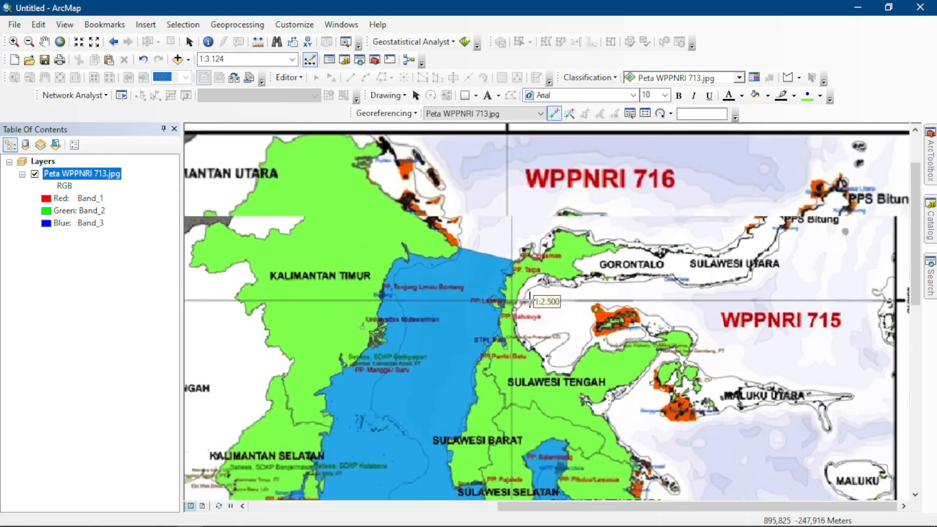
pyautogui.scroll(1, 530, 301)
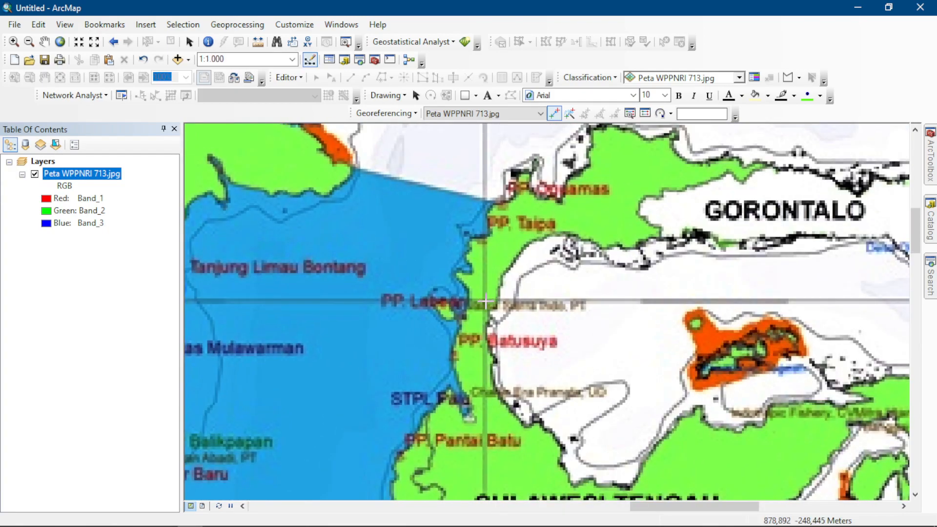
pyautogui.rightClick(486, 301)
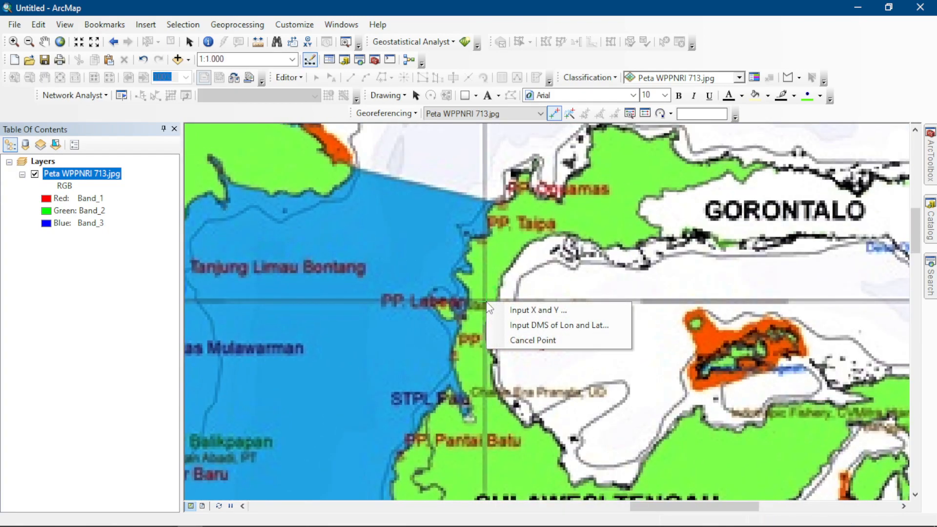
pyautogui.click(534, 329)
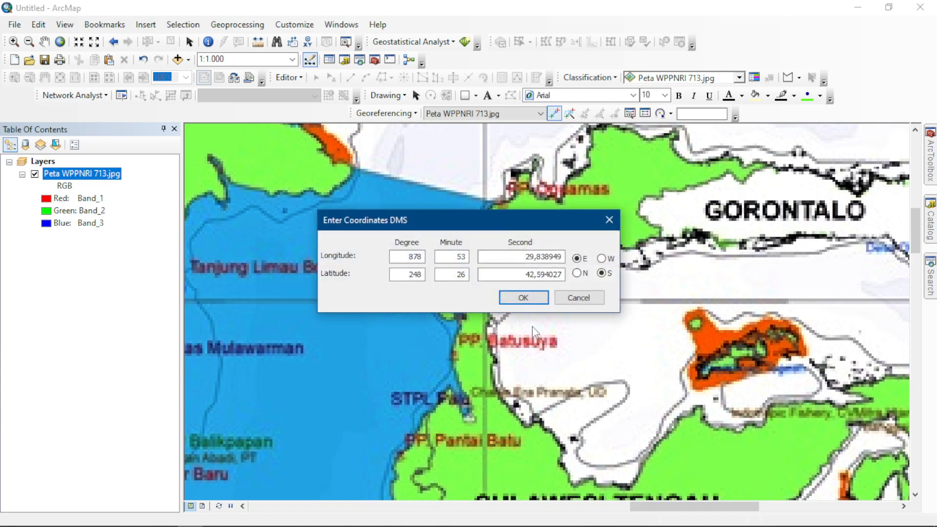
pyautogui.moveTo(401, 261); pyautogui.dragTo(440, 257)
pyautogui.write('120')
pyautogui.press('Tab')
pyautogui.write('0')
pyautogui.press('Tab')
pyautogui.write('0')
# Enter the first control point's DMS latitude as 0° 0' 0" S and accept the coordinates.
pyautogui.moveTo(410, 271); pyautogui.dragTo(435, 277)
pyautogui.write('0')
pyautogui.press('Tab')
pyautogui.write('0')
pyautogui.press('Tab')
pyautogui.write('0')
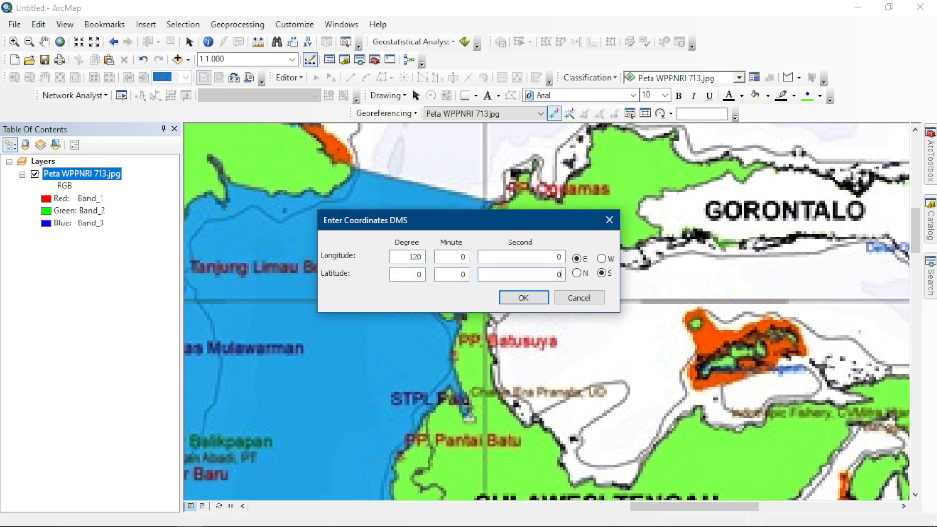
pyautogui.click(535, 301)
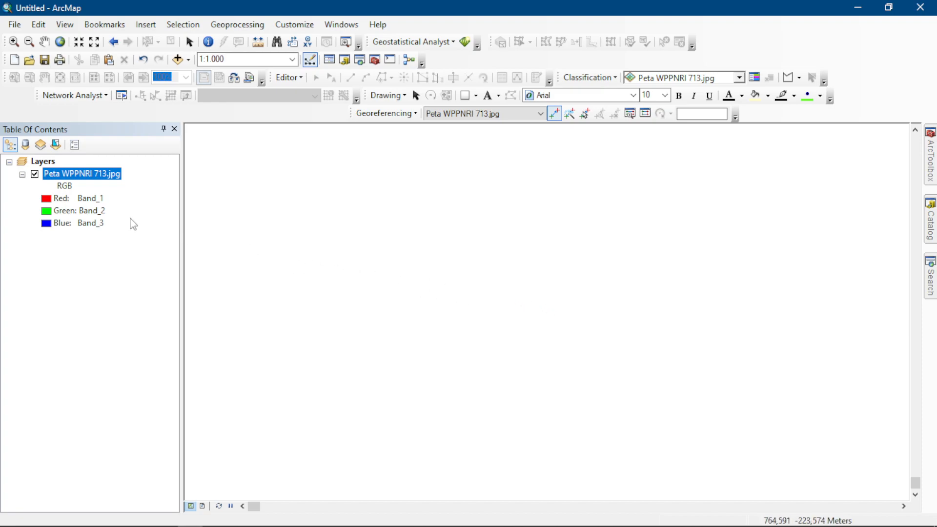
# Place a second control point where the 120° E and 5° S grid lines cross and start entering its DMS coordinates.
pyautogui.rightClick(111, 174)
pyautogui.click(142, 248)
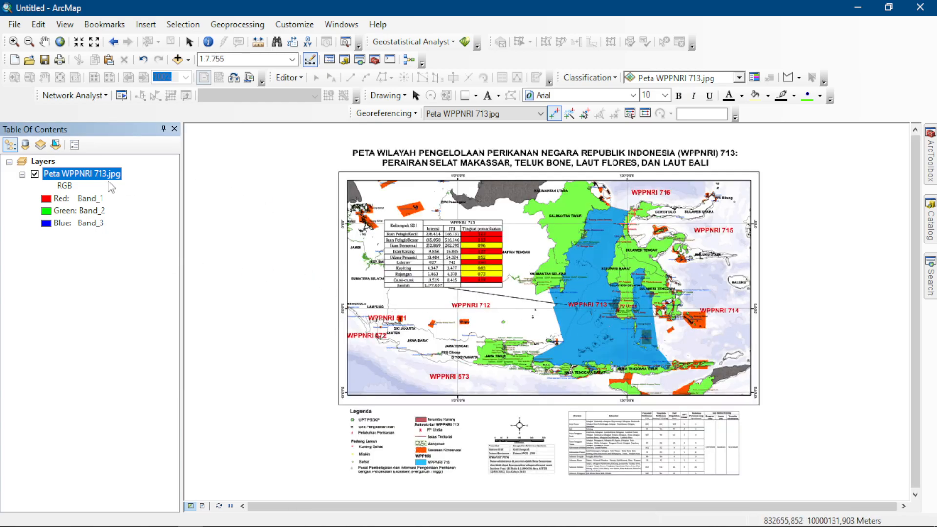
pyautogui.moveTo(790, 265); pyautogui.dragTo(244, 232)
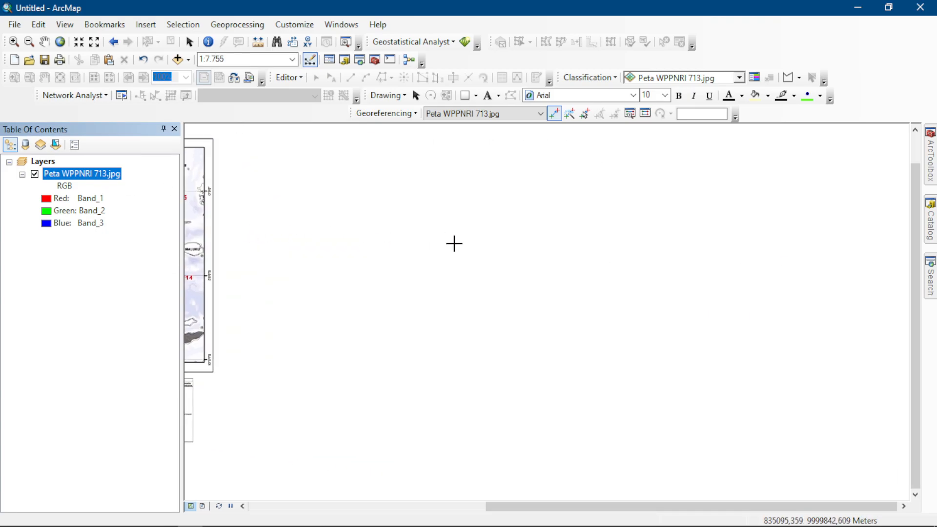
pyautogui.moveTo(454, 243); pyautogui.dragTo(21, 208)
pyautogui.rightClick(76, 173)
pyautogui.click(146, 244)
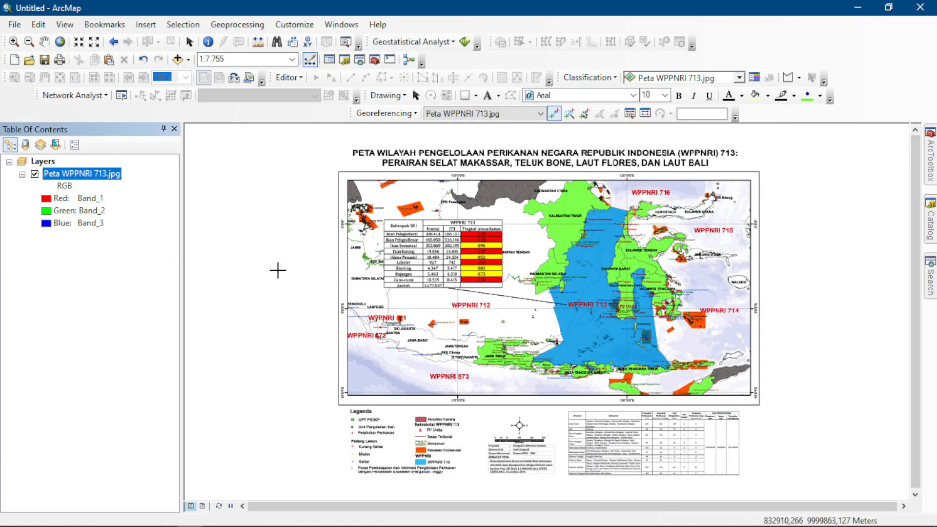
pyautogui.scroll(-3, 631, 313)
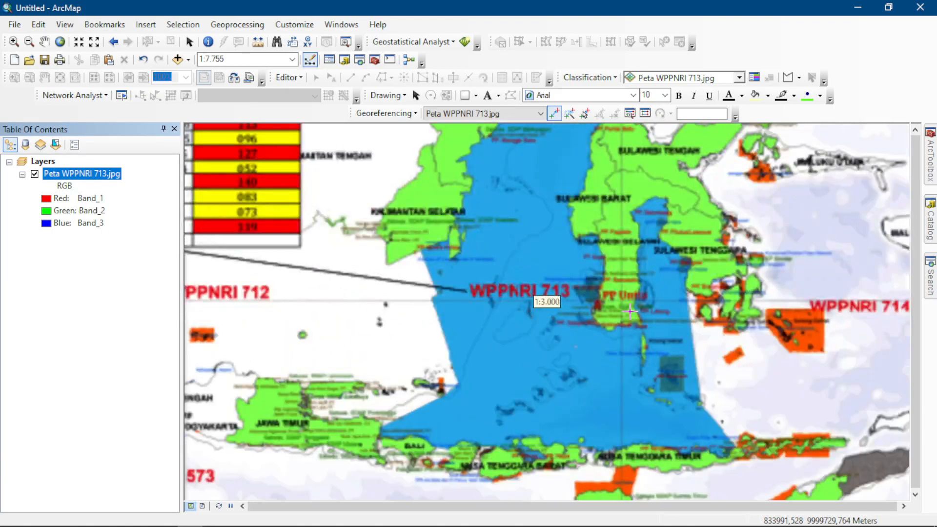
pyautogui.moveTo(688, 310); pyautogui.dragTo(496, 244)
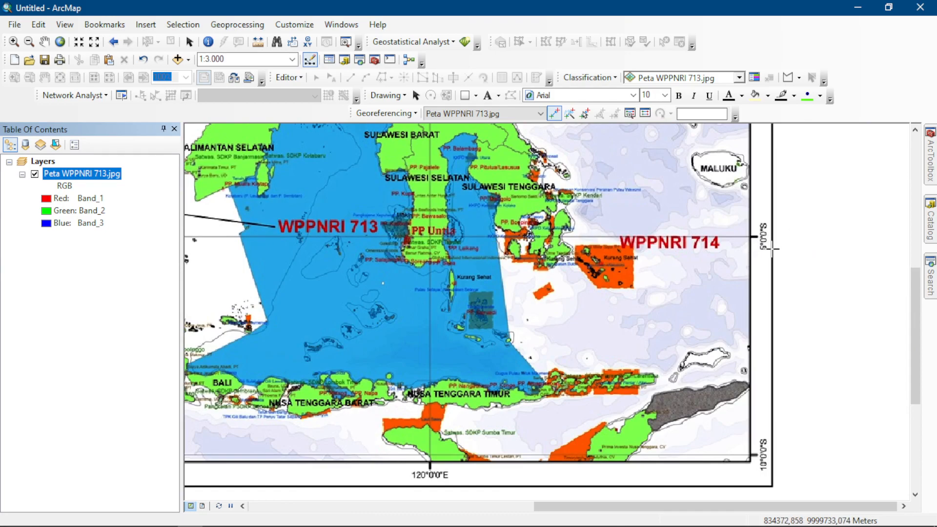
pyautogui.scroll(-6, 430, 232)
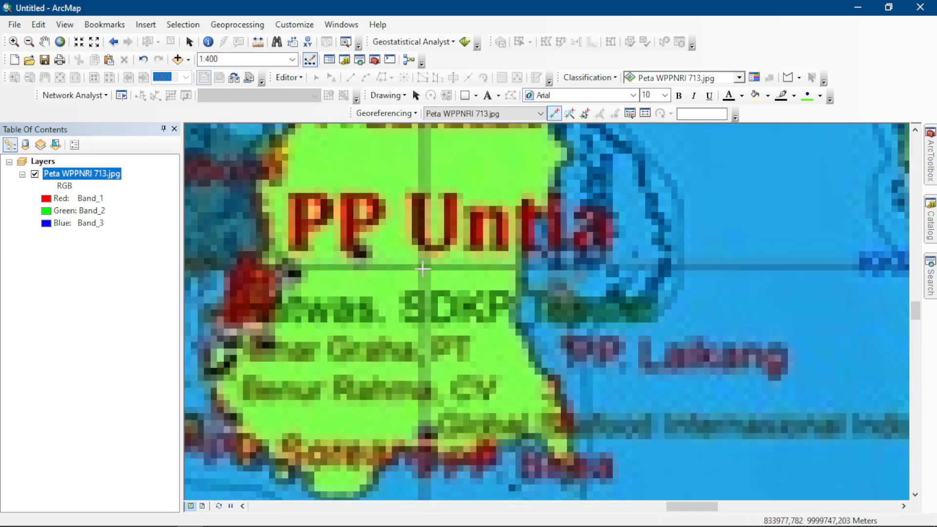
pyautogui.rightClick(424, 266)
pyautogui.click(439, 288)
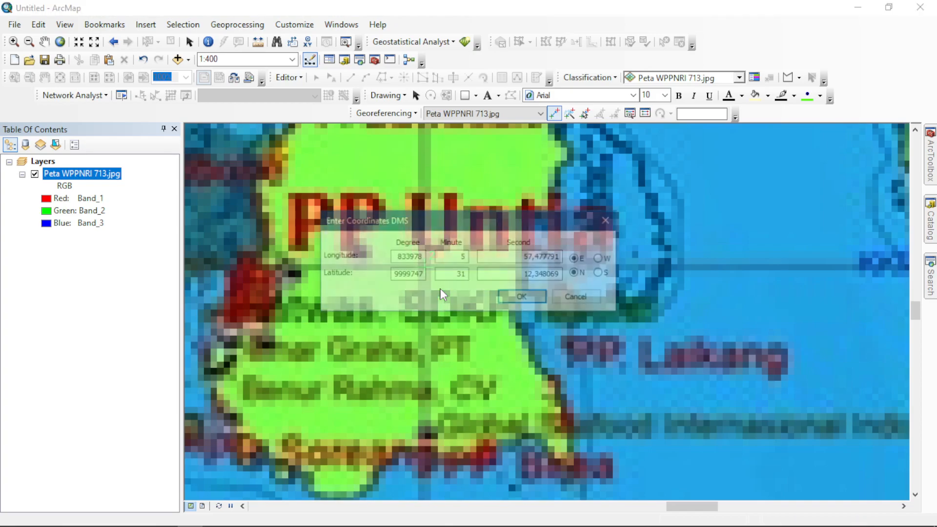
# Set the second control point to longitude 120° 0' 0" E and latitude 5° 0' 0" S.
pyautogui.doubleClick(396, 257)
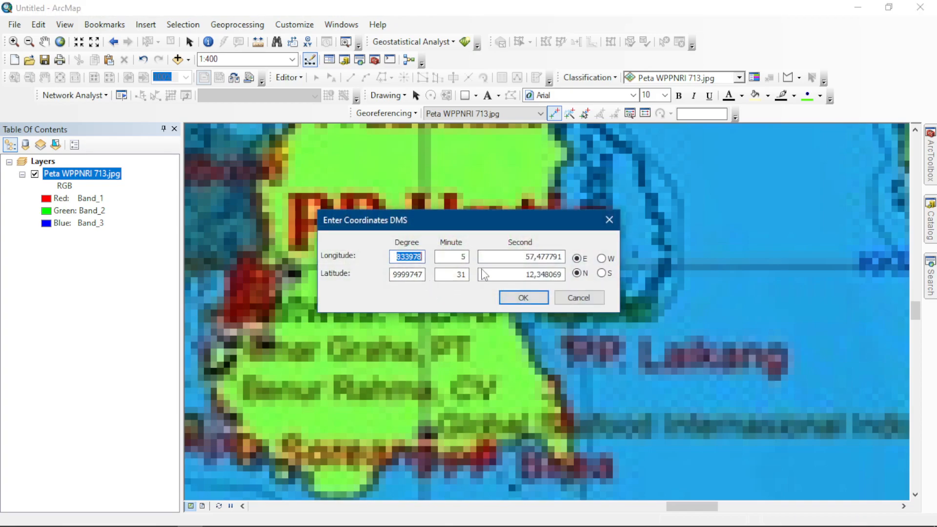
pyautogui.write('120')
pyautogui.press('Tab')
pyautogui.write('0')
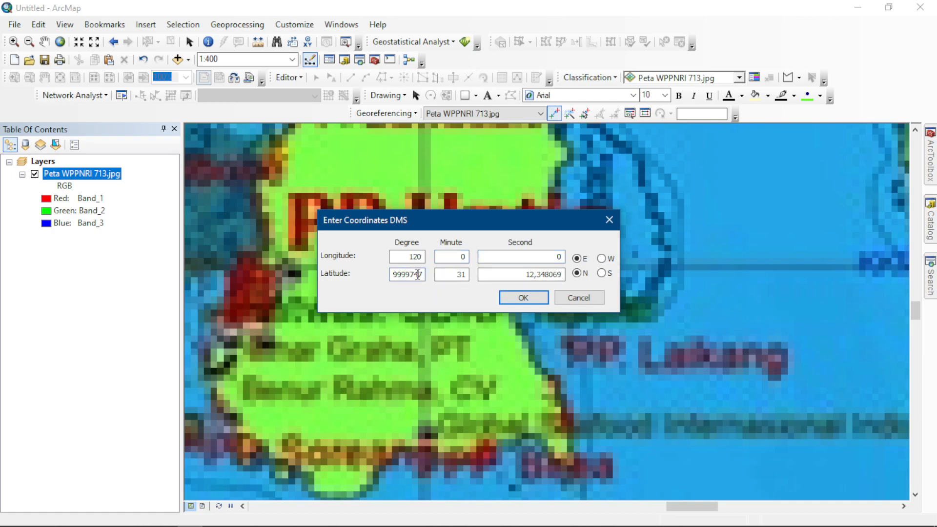
pyautogui.doubleClick(418, 275)
pyautogui.write('5')
pyautogui.write('0')
pyautogui.press('Tab')
pyautogui.write('0')
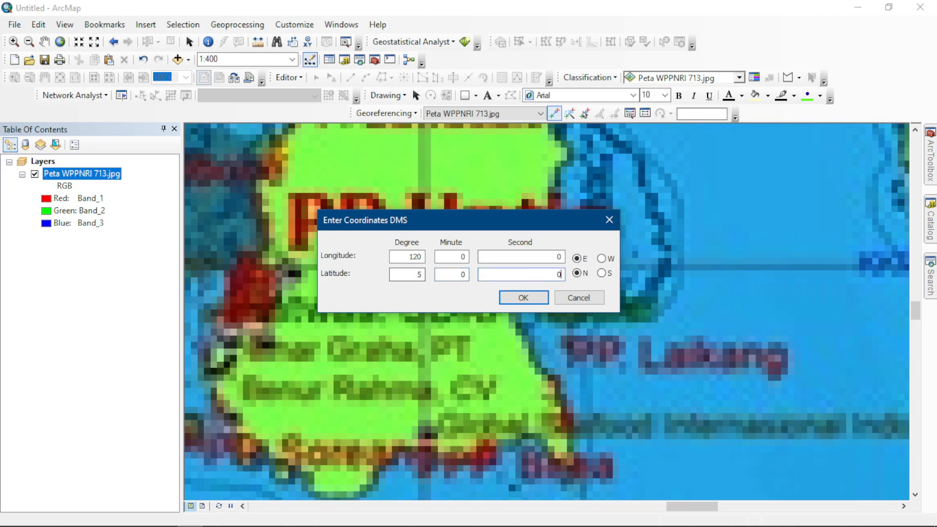
pyautogui.click(607, 273)
pyautogui.click(541, 298)
# Place a third control point where the 110° E and 5° S grid lines cross and start entering its DMS coordinates.
pyautogui.rightClick(109, 178)
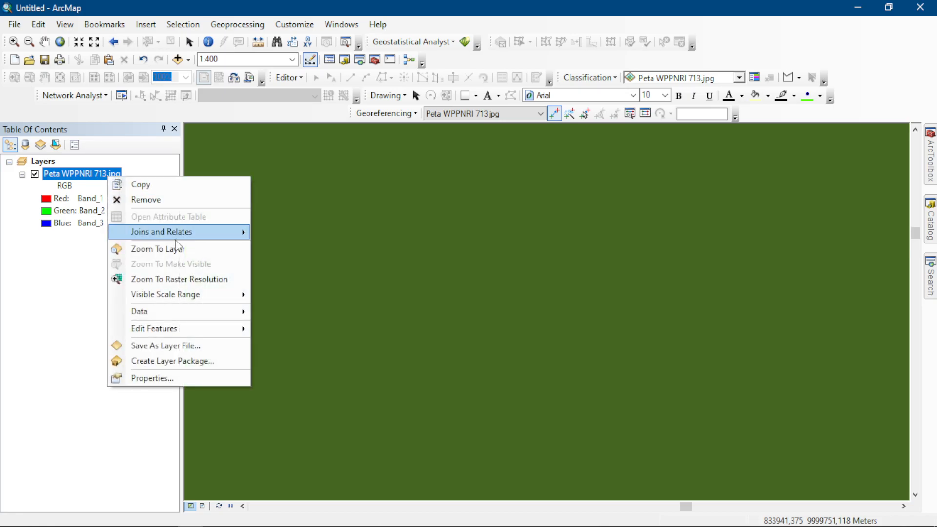
pyautogui.click(177, 248)
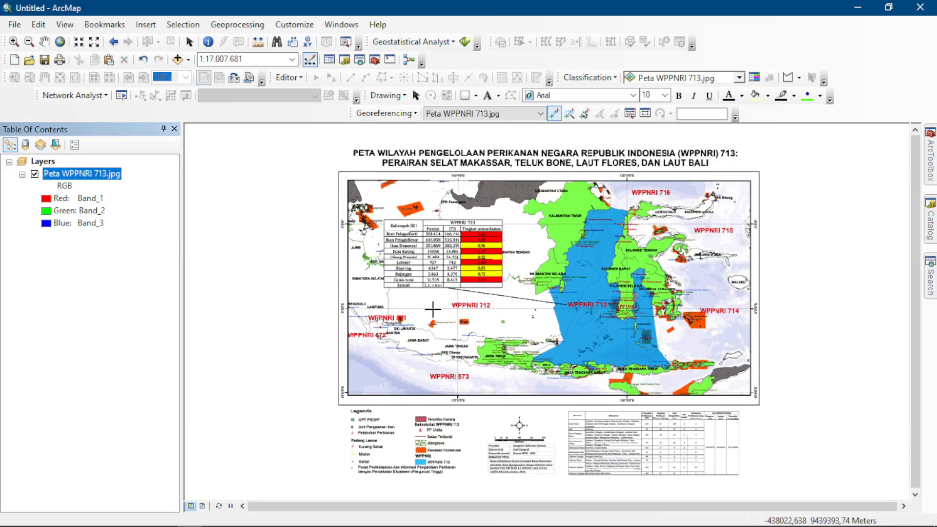
pyautogui.scroll(2, 456, 311)
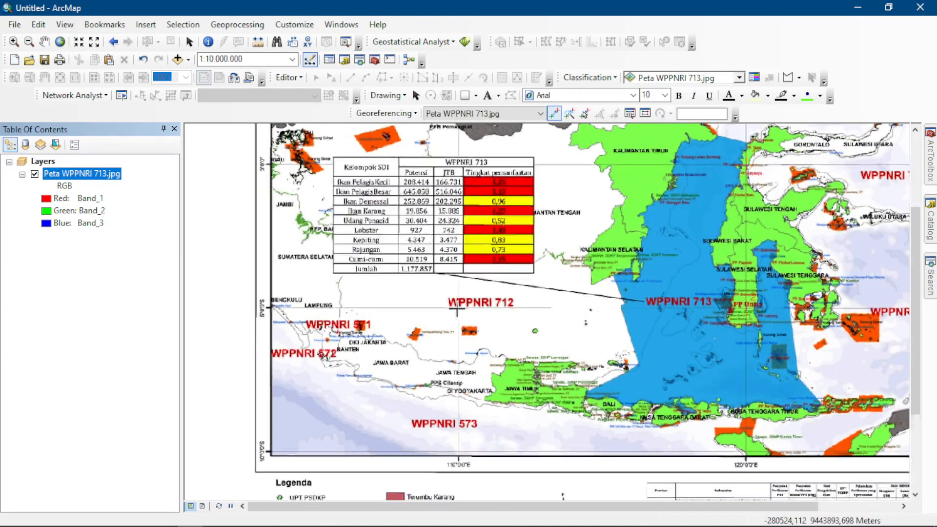
pyautogui.scroll(3, 457, 311)
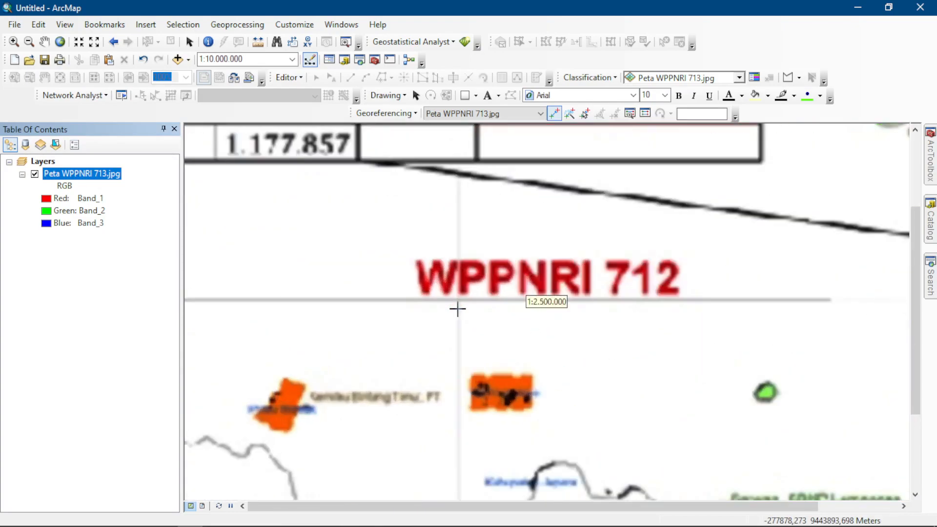
pyautogui.scroll(1, 457, 307)
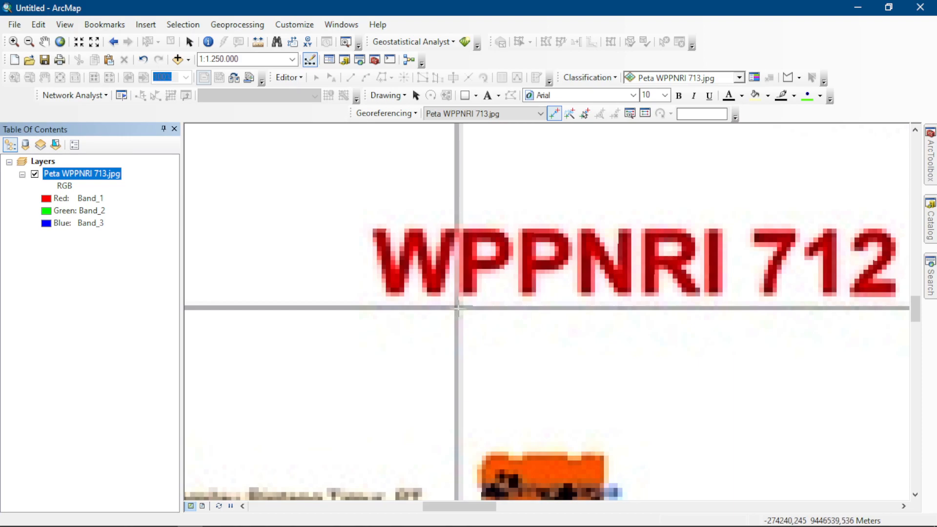
pyautogui.scroll(-3, 458, 308)
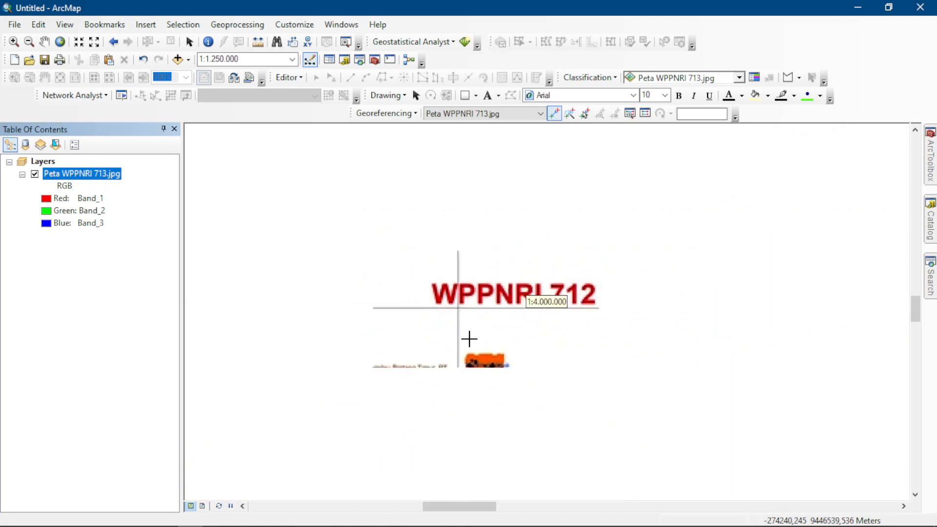
pyautogui.moveTo(468, 338); pyautogui.dragTo(459, 191)
pyautogui.moveTo(479, 328); pyautogui.dragTo(461, 142)
pyautogui.moveTo(438, 291); pyautogui.dragTo(458, 477)
pyautogui.moveTo(459, 329); pyautogui.dragTo(459, 496)
pyautogui.scroll(3, 445, 317)
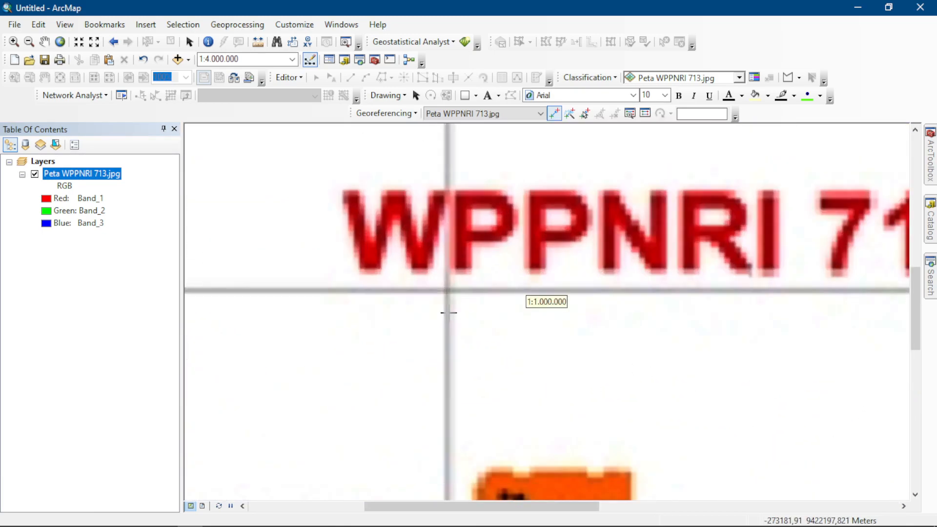
pyautogui.click(447, 292)
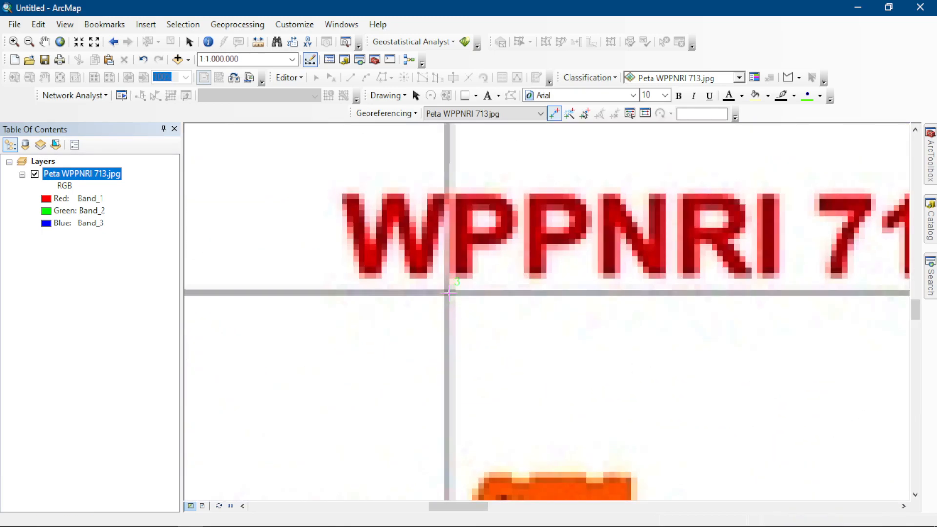
pyautogui.rightClick(448, 294)
pyautogui.click(466, 317)
# Set the third control point to longitude 110° 0' 0" E and latitude 5° 0' 0" S.
pyautogui.moveTo(392, 256); pyautogui.dragTo(457, 262)
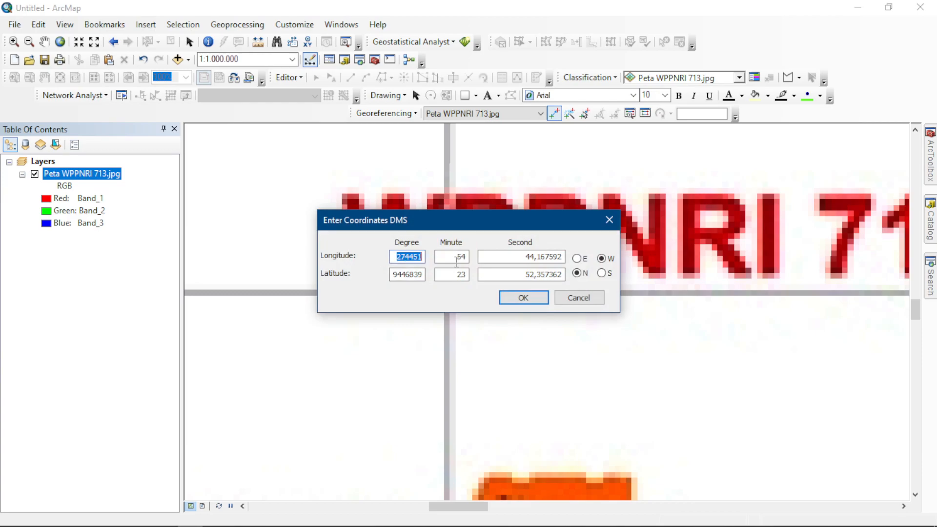
pyautogui.write('110')
pyautogui.press('Tab')
pyautogui.write('0')
pyautogui.click(577, 259)
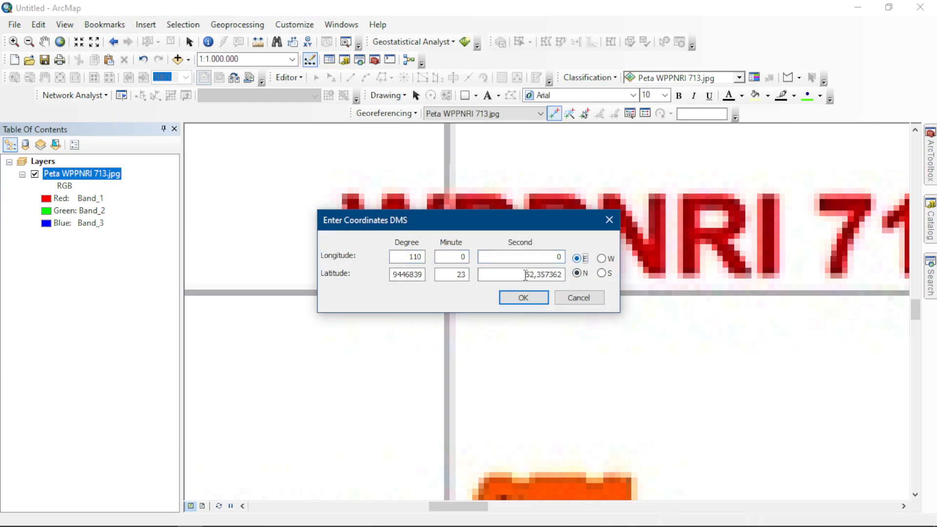
pyautogui.moveTo(386, 276); pyautogui.dragTo(446, 285)
pyautogui.write('5')
pyautogui.press('Tab')
pyautogui.write('0')
pyautogui.press('Tab')
pyautogui.write('0')
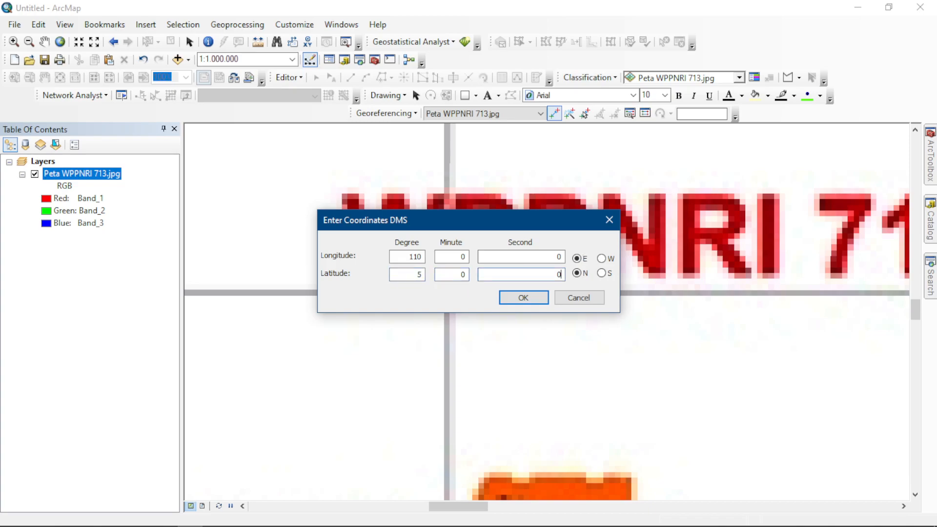
pyautogui.click(536, 297)
# Add the Imagery basemap beneath the full extent of the georeferenced map.
pyautogui.rightClick(83, 174)
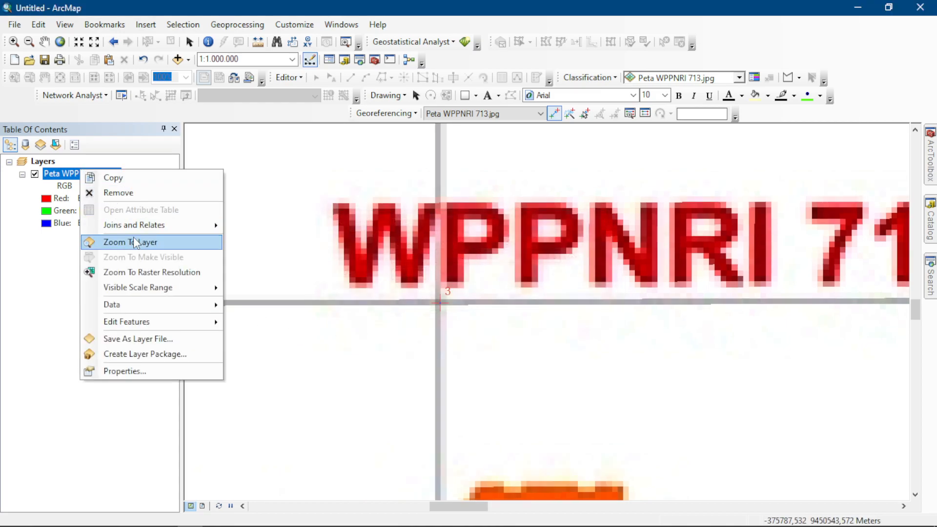
pyautogui.click(133, 240)
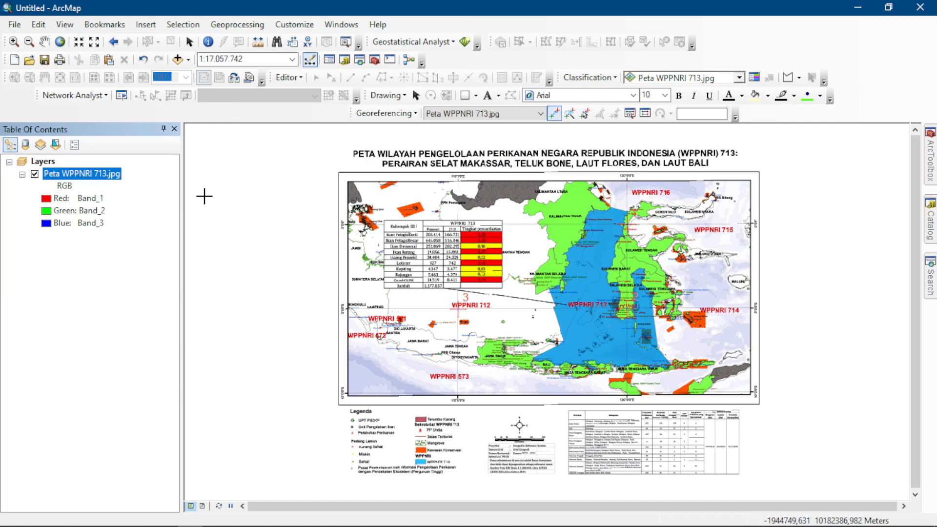
pyautogui.click(188, 59)
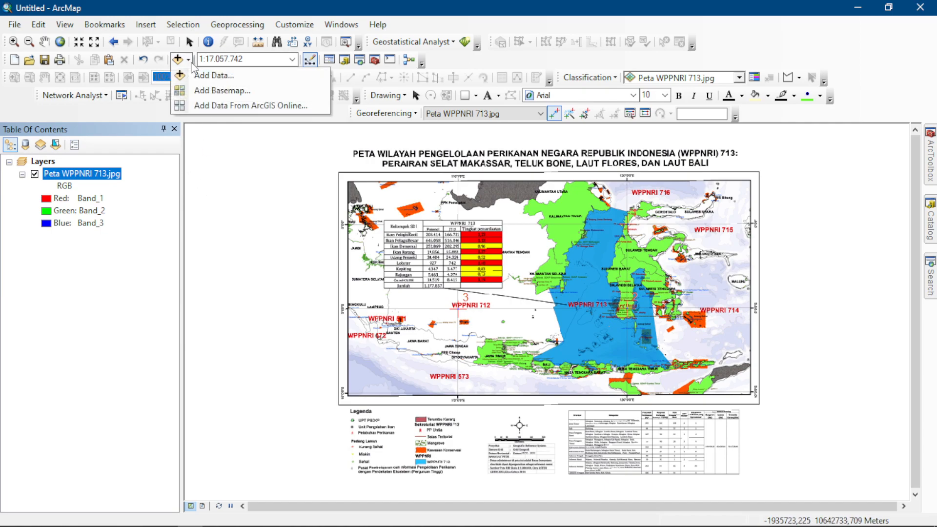
pyautogui.click(204, 92)
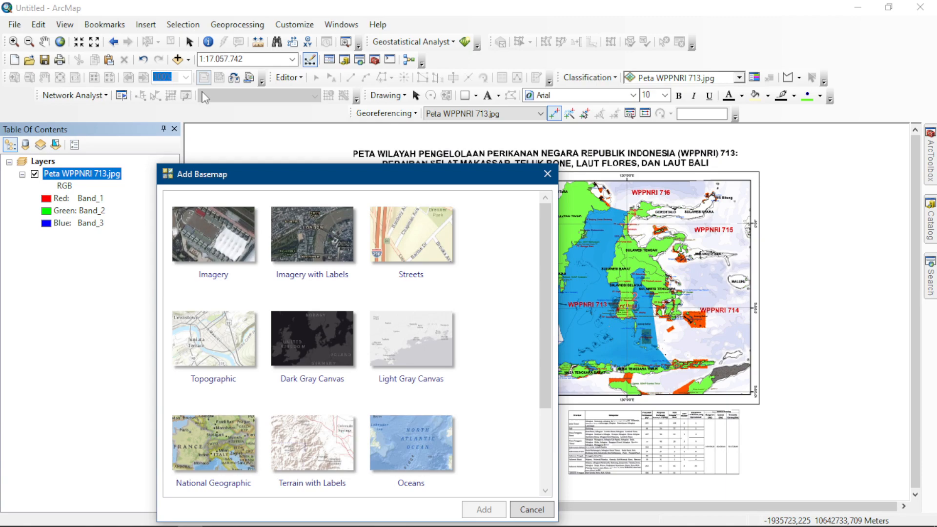
pyautogui.click(236, 230)
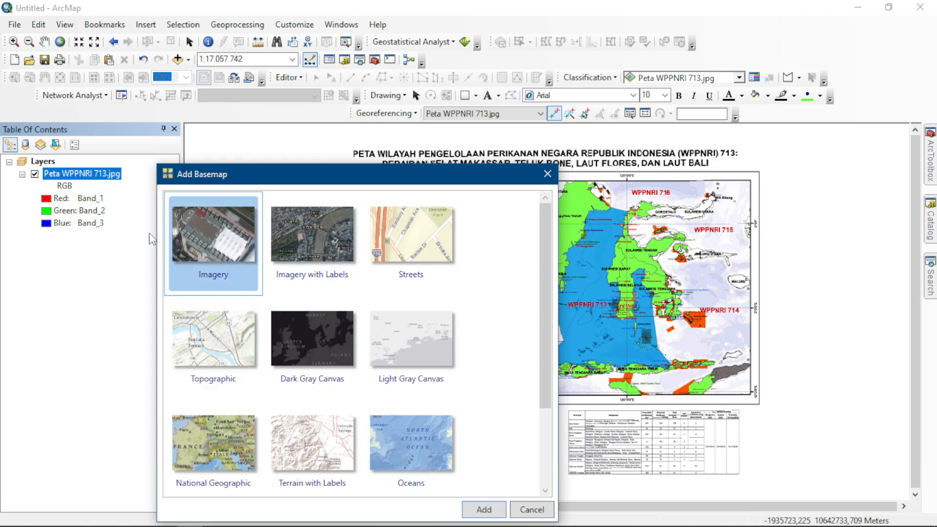
pyautogui.click(487, 508)
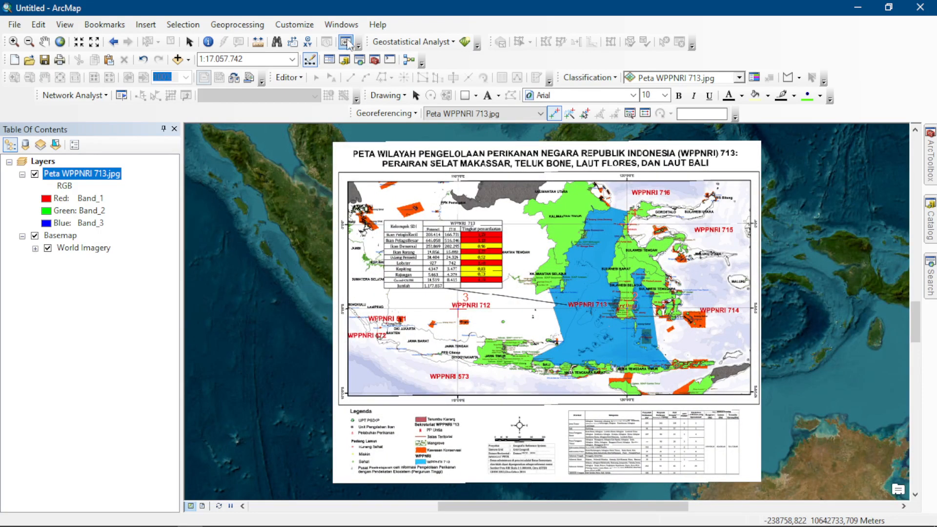
# Swipe Peta WPPNRI 713.jpg against the imagery with the Image Analysis tools to compare coastlines, and close Image Analysis.
pyautogui.click(341, 24)
pyautogui.click(344, 134)
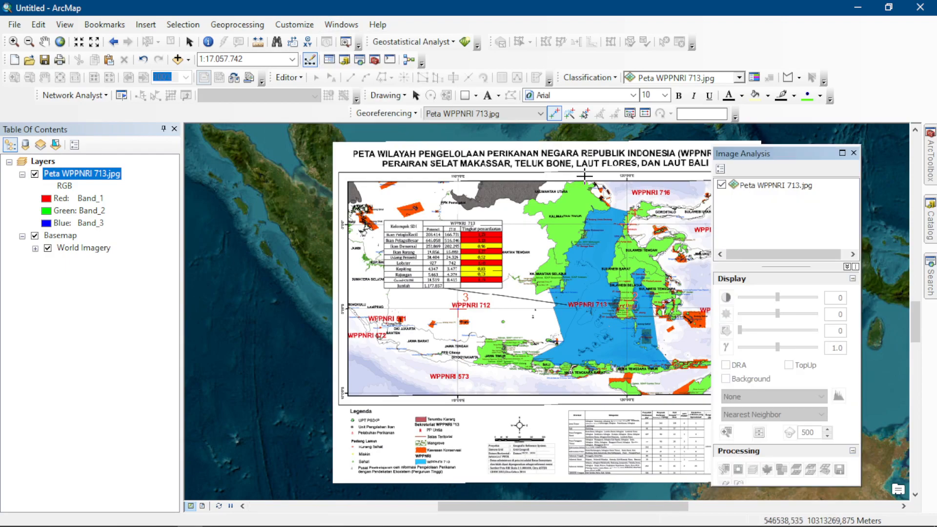
pyautogui.click(757, 186)
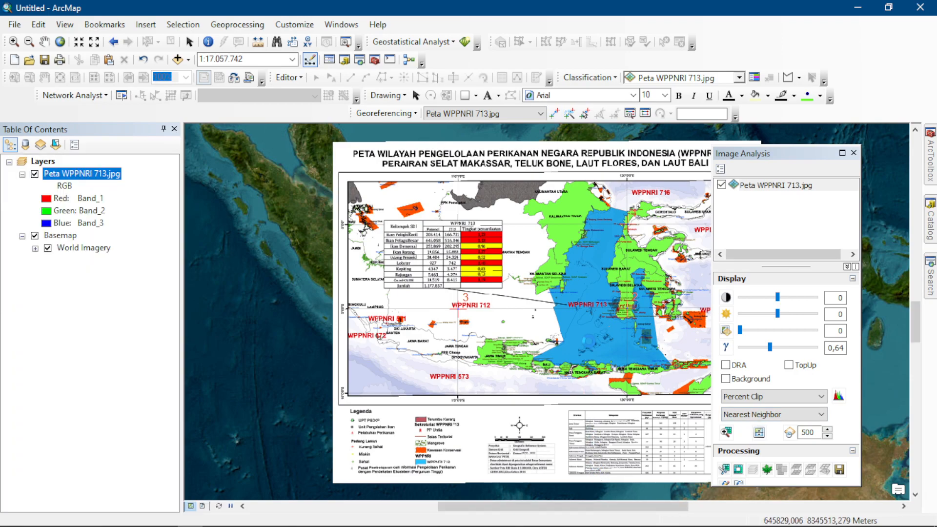
pyautogui.moveTo(587, 349); pyautogui.dragTo(596, 487)
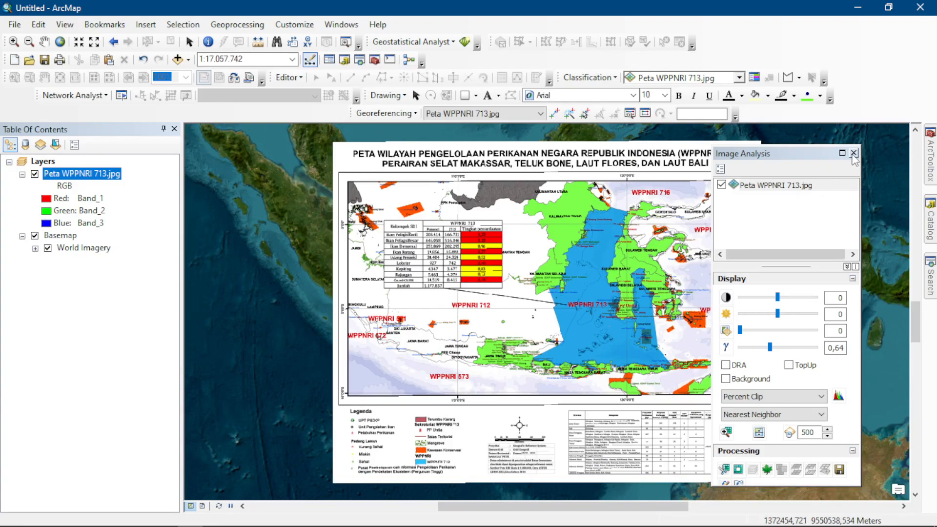
pyautogui.click(853, 153)
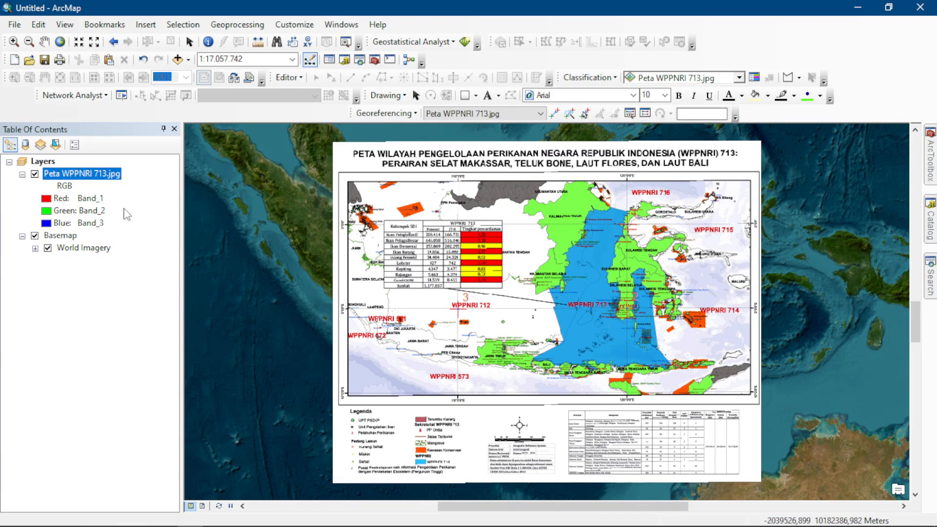
# Overlay BATAS_PROVINSI_DESEMBER_2019_DUKCAPIL.shp on the georeferenced map with the basemap hidden to compare their alignment, and remove the shapefile layer.
pyautogui.click(34, 236)
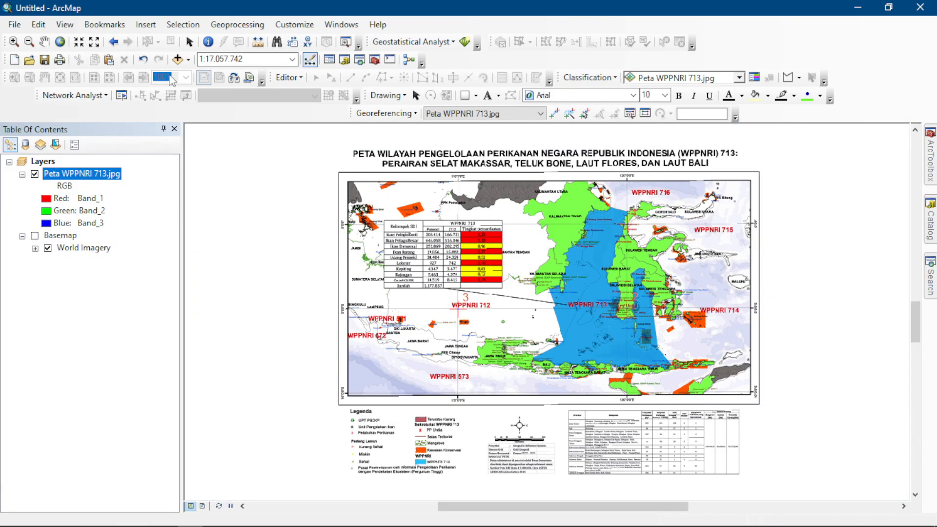
pyautogui.click(177, 59)
pyautogui.click(487, 180)
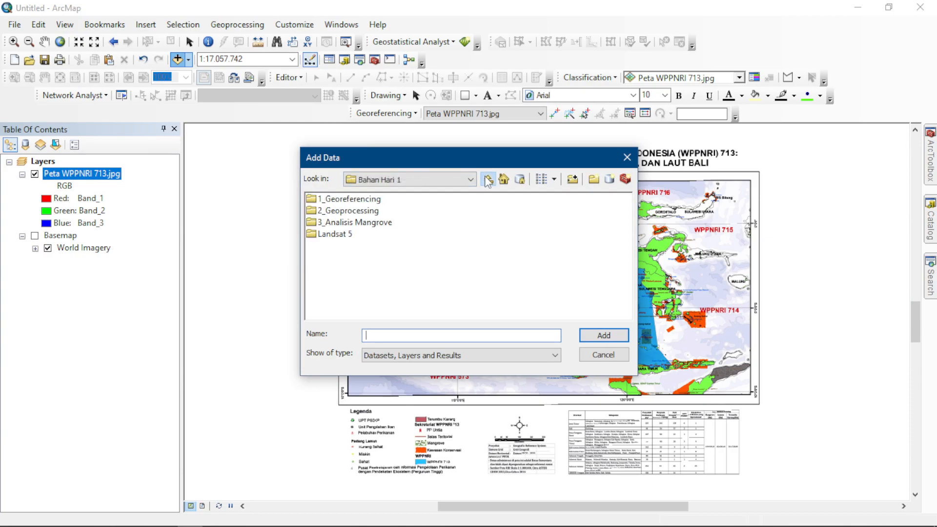
pyautogui.click(487, 180)
pyautogui.doubleClick(325, 236)
pyautogui.doubleClick(351, 210)
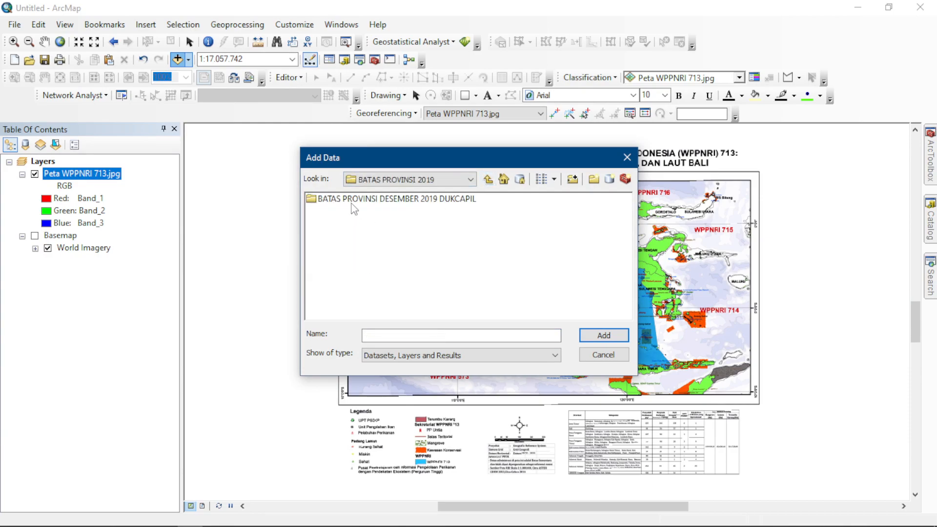
pyautogui.doubleClick(351, 200)
pyautogui.click(325, 199)
pyautogui.click(604, 335)
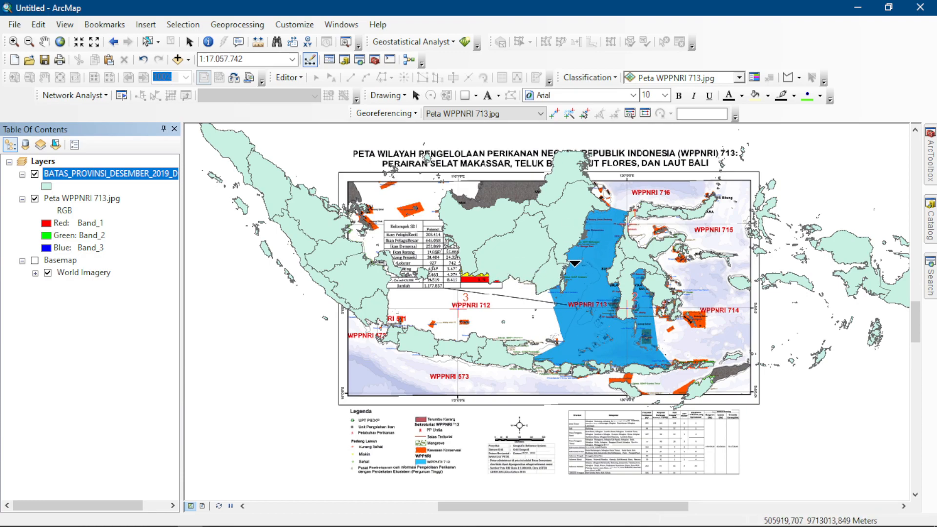
pyautogui.rightClick(129, 175)
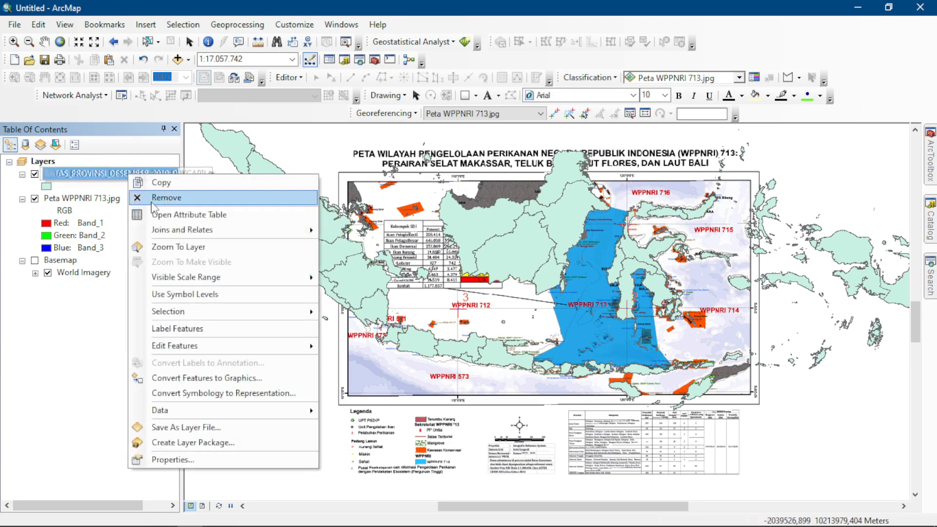
pyautogui.click(153, 198)
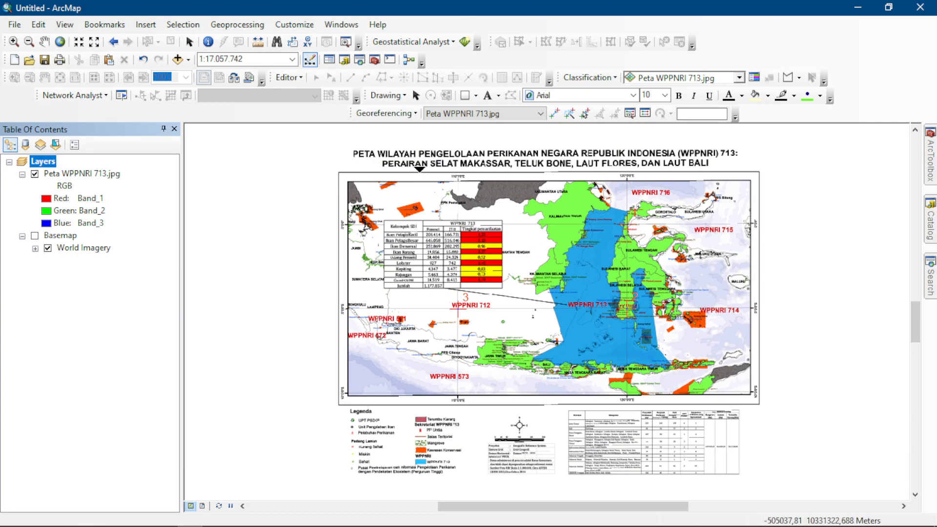
# Start rectifying Peta WPPNRI 713.jpg, creating a Hasil Hari 1 folder in Bahan Pelatihan Politeknik AUP as the output location.
pyautogui.click(394, 113)
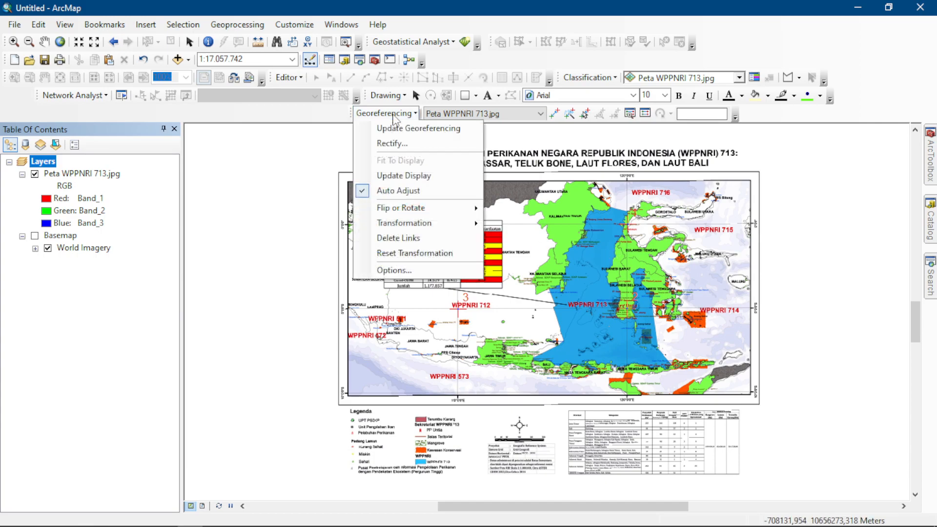
pyautogui.click(393, 143)
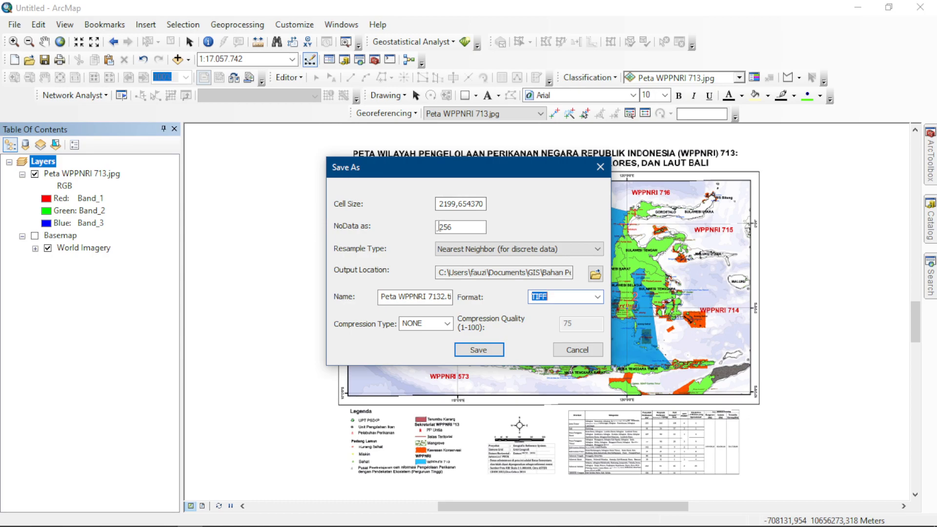
pyautogui.click(595, 274)
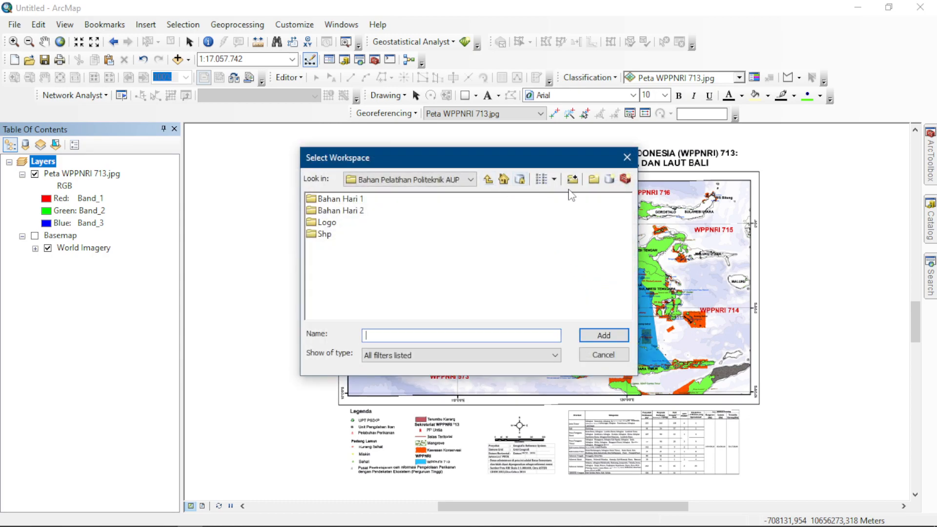
pyautogui.click(593, 179)
pyautogui.write('Hasil Ha')
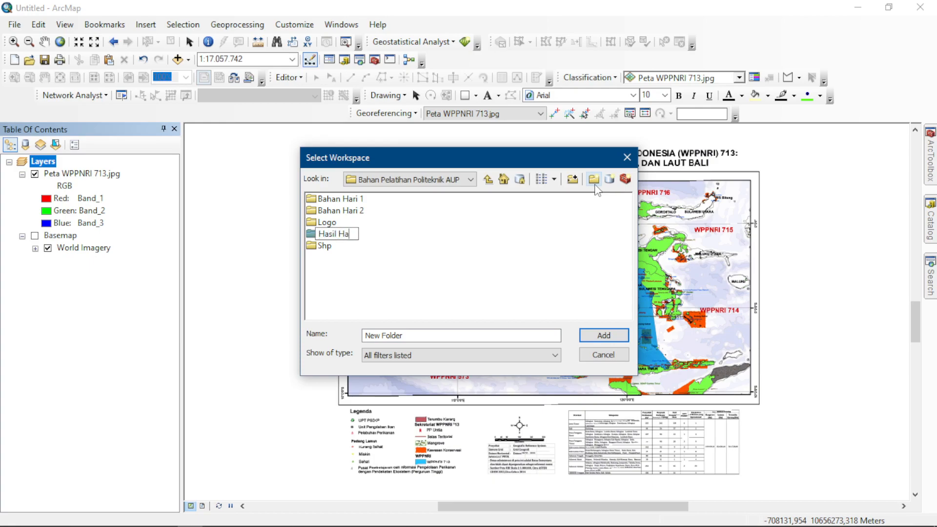
pyautogui.write('ri 1')
pyautogui.press('Return')
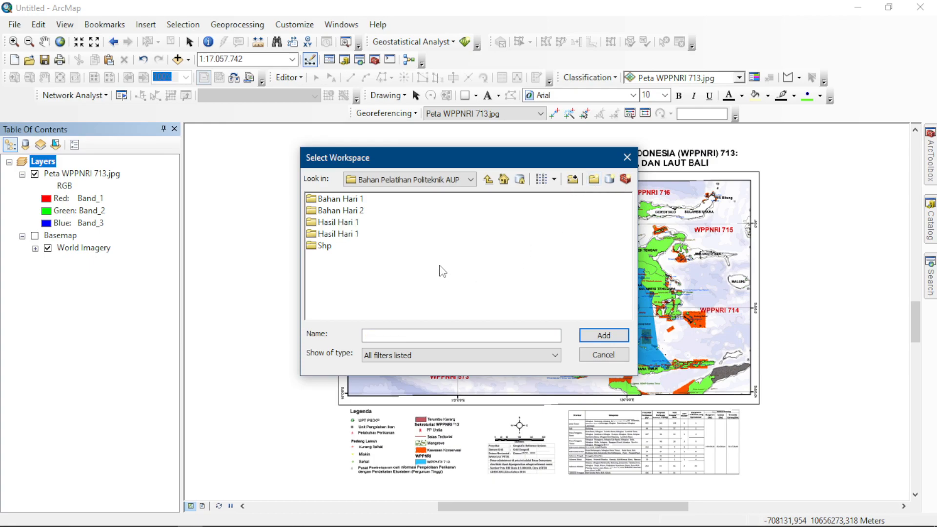
pyautogui.doubleClick(351, 234)
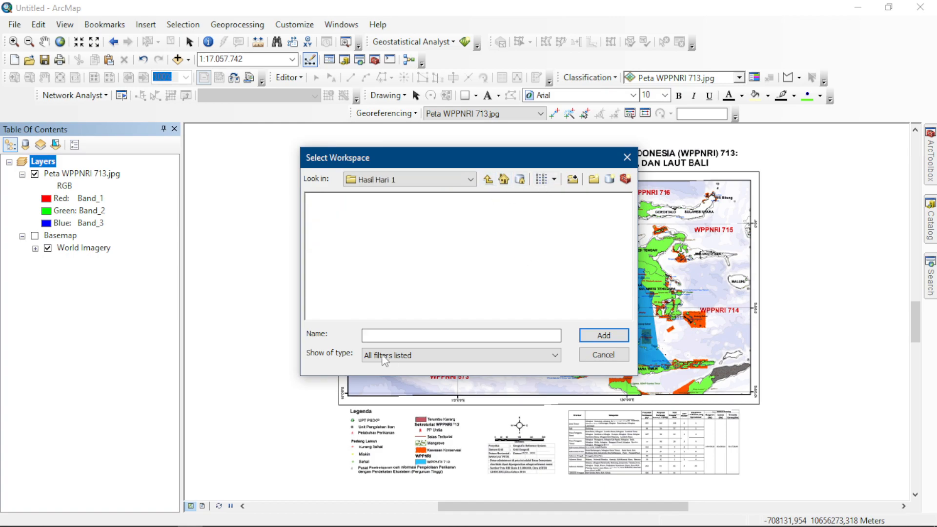
pyautogui.click(488, 179)
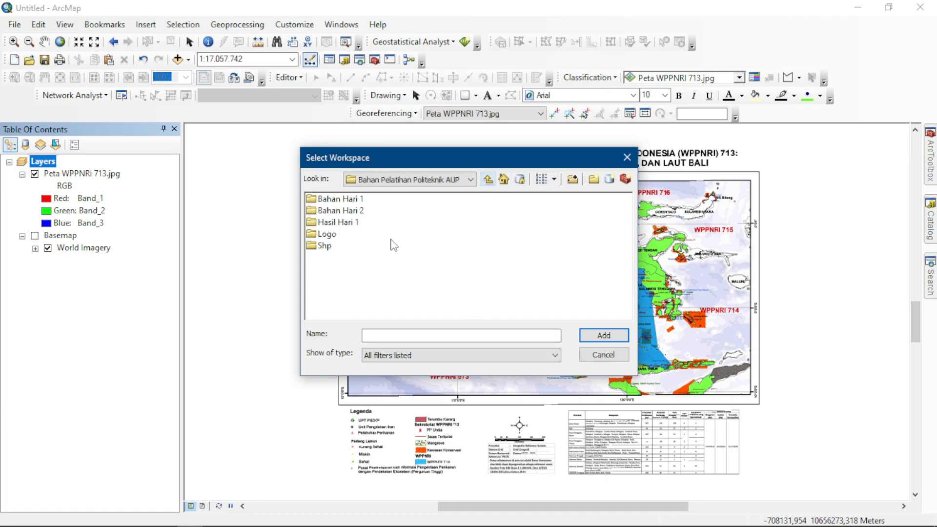
pyautogui.click(348, 224)
pyautogui.click(603, 335)
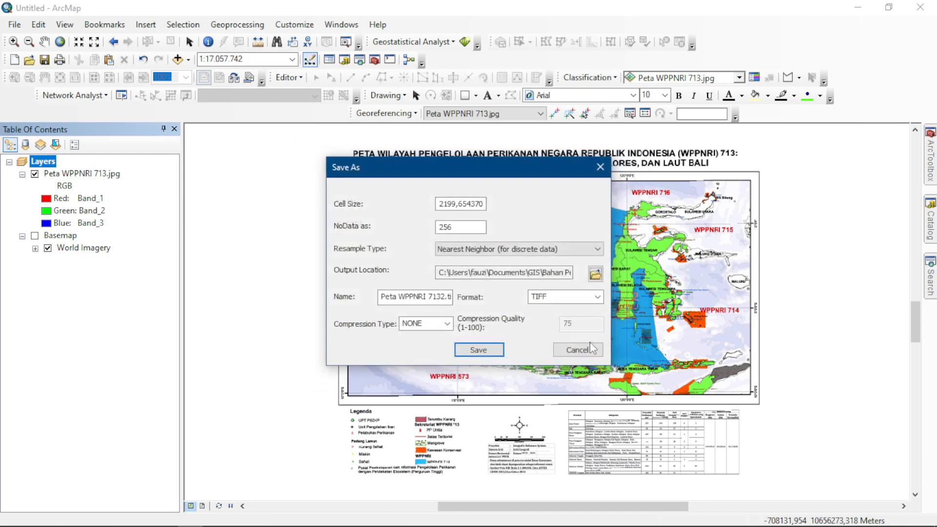
# Name the rectified output WPPNRI 713.tif and save the raster.
pyautogui.click(445, 297)
pyautogui.moveTo(446, 299); pyautogui.dragTo(378, 305)
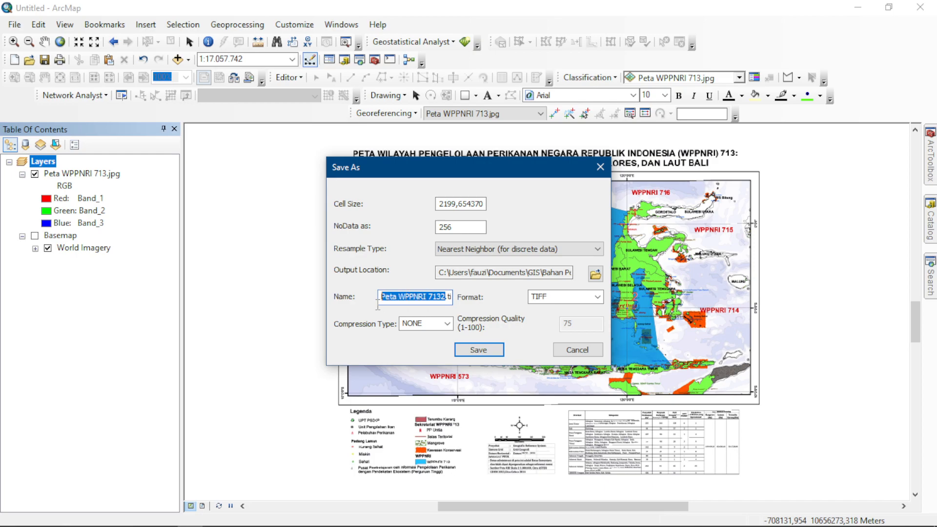
pyautogui.write('WPP')
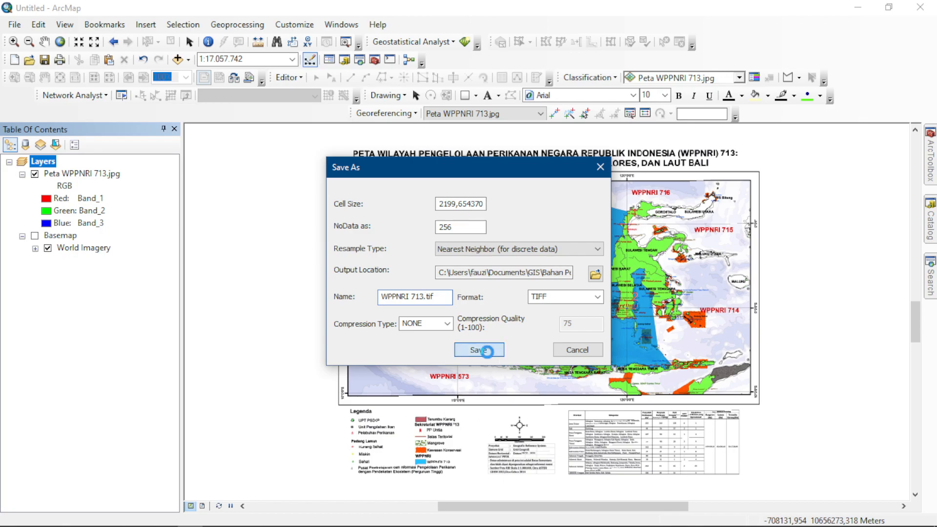
pyautogui.click(481, 350)
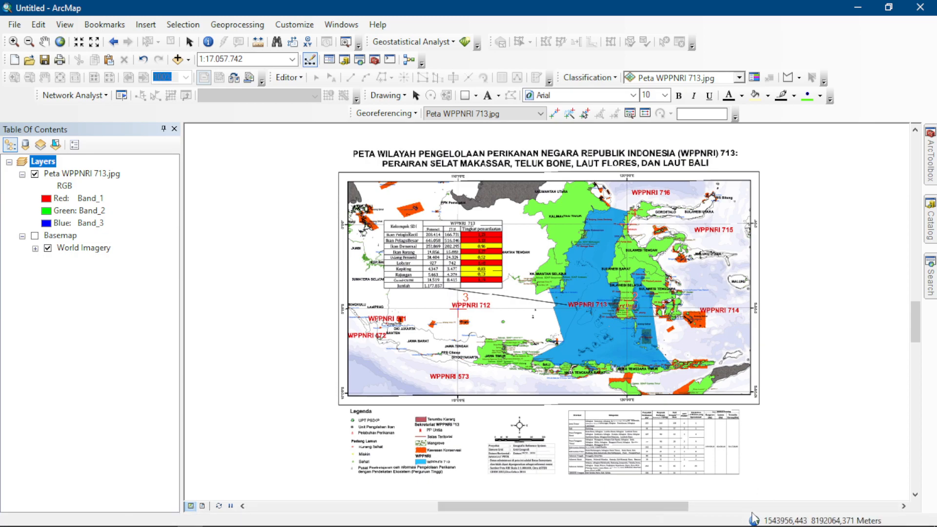
# Remove the Basemap layer and add the rectified WPPNRI 713.tif from the Hasil Hari 1 folder.
pyautogui.rightClick(60, 235)
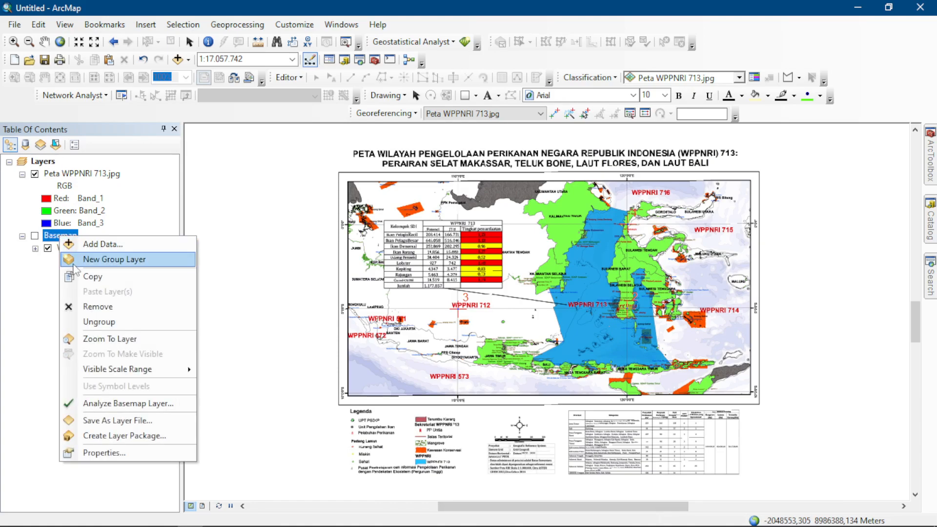
pyautogui.click(92, 307)
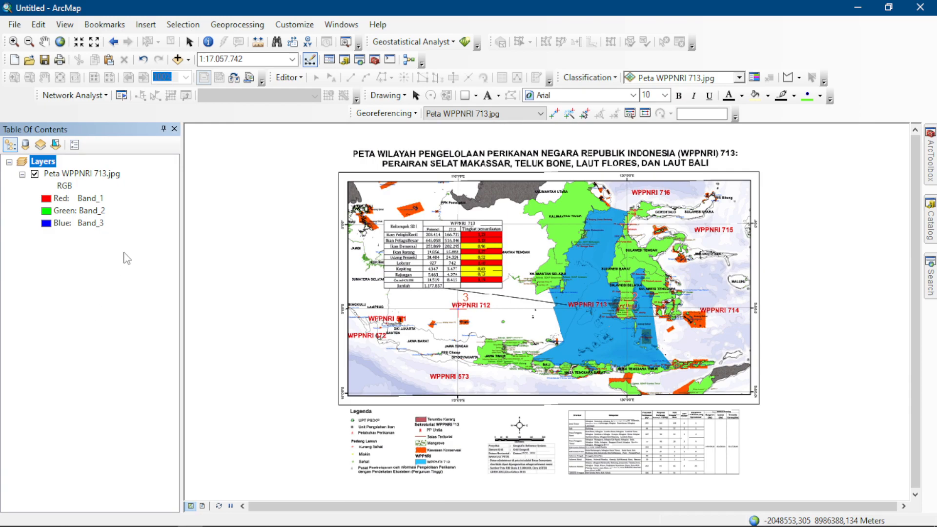
pyautogui.click(177, 59)
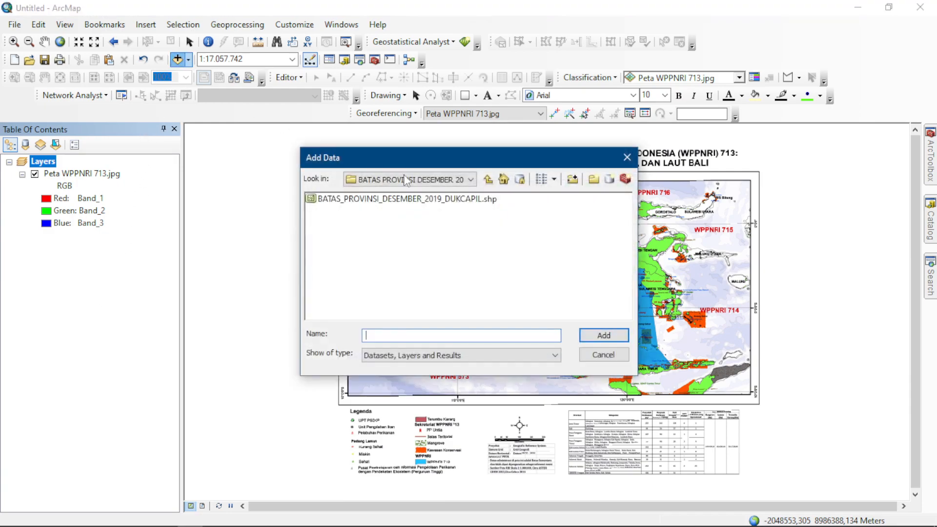
pyautogui.click(488, 180)
pyautogui.click(488, 180)
pyautogui.click(487, 180)
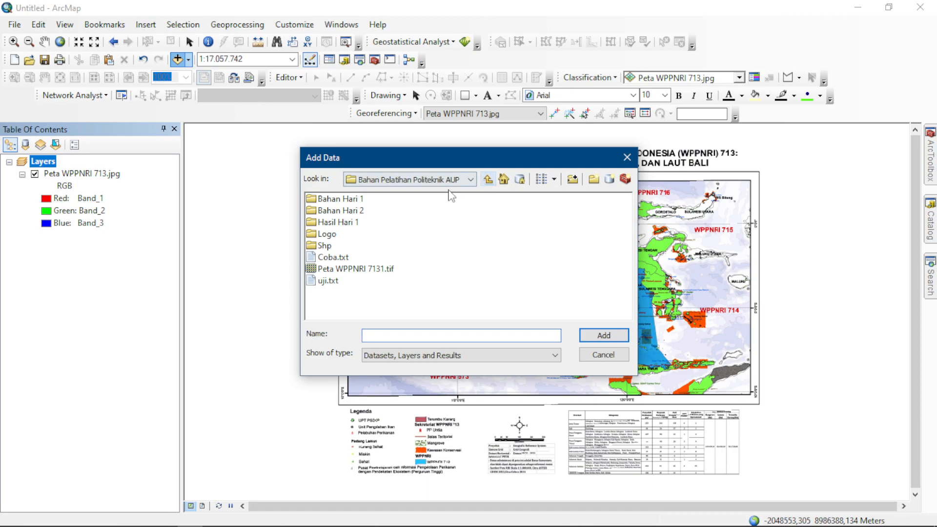
pyautogui.doubleClick(355, 223)
pyautogui.click(352, 200)
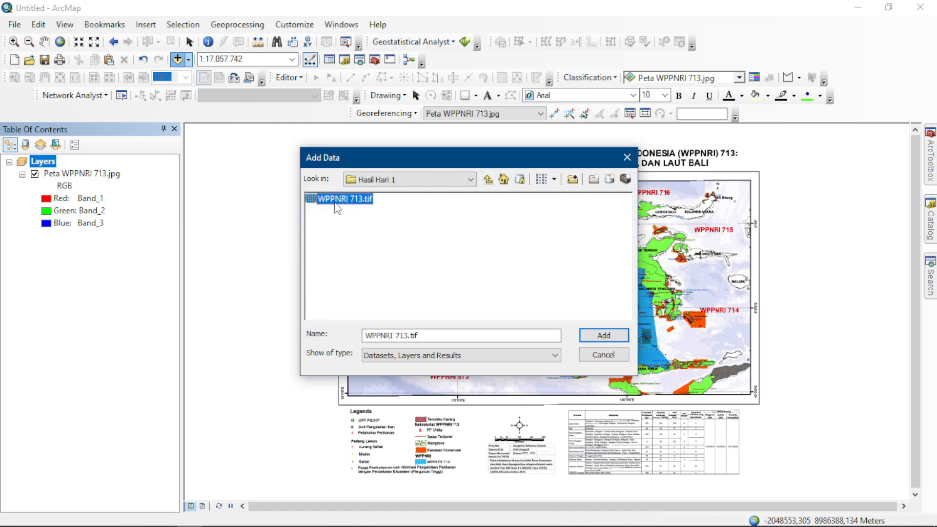
pyautogui.click(601, 336)
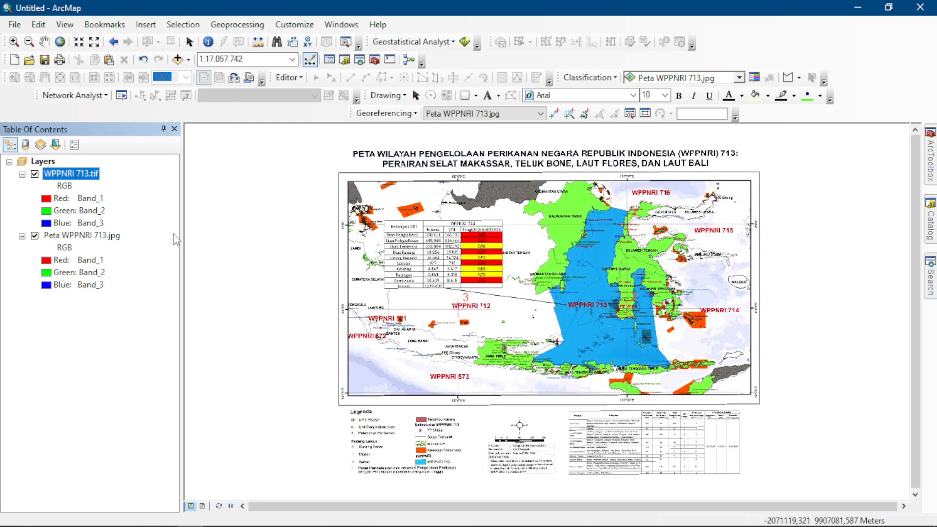
# Review the control points in the georeferencing link table and remove the original Peta WPPNRI 713.jpg layer.
pyautogui.click(34, 236)
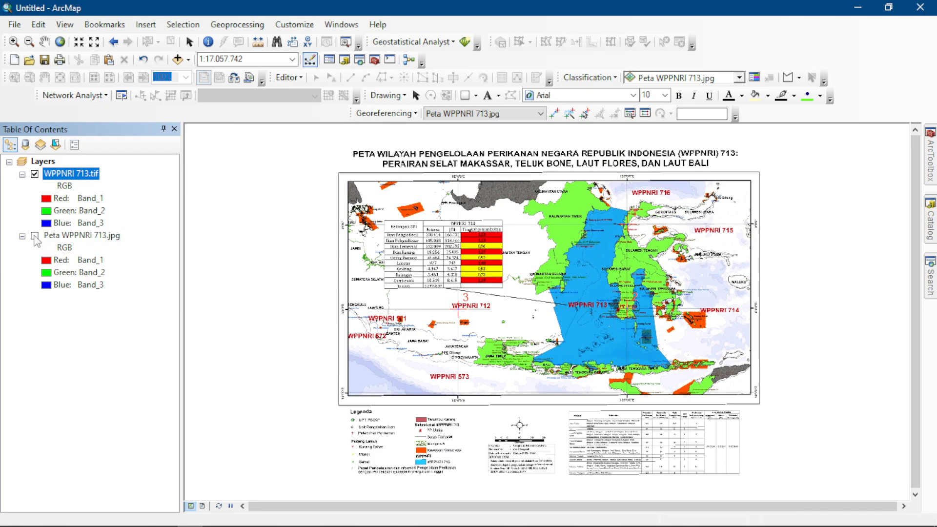
pyautogui.click(645, 115)
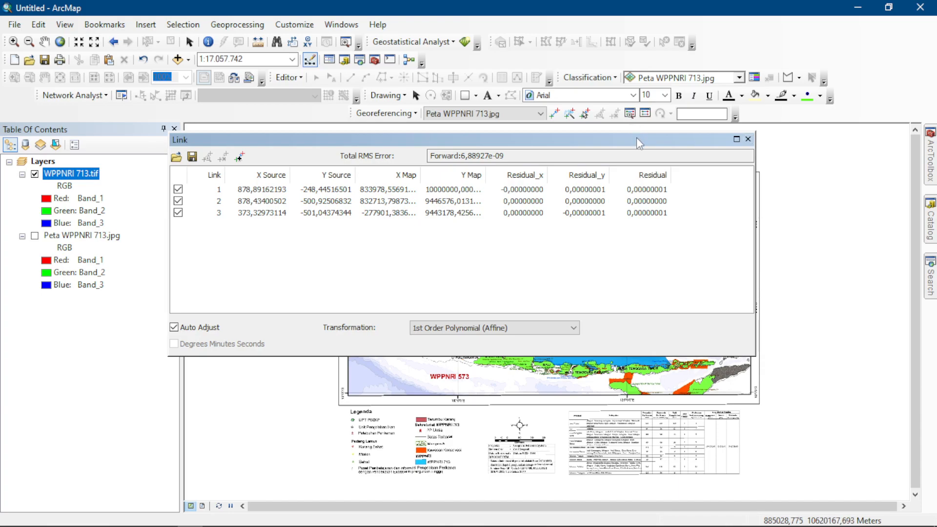
pyautogui.click(747, 139)
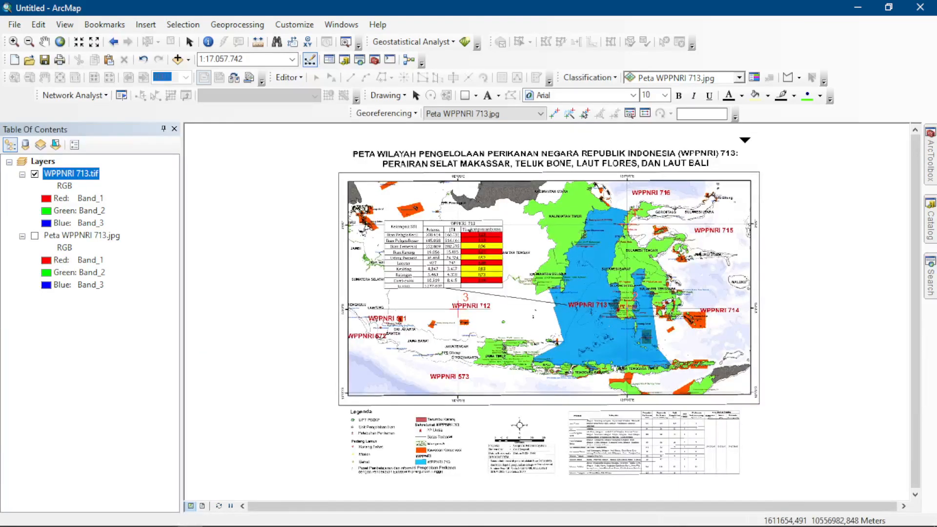
pyautogui.rightClick(120, 236)
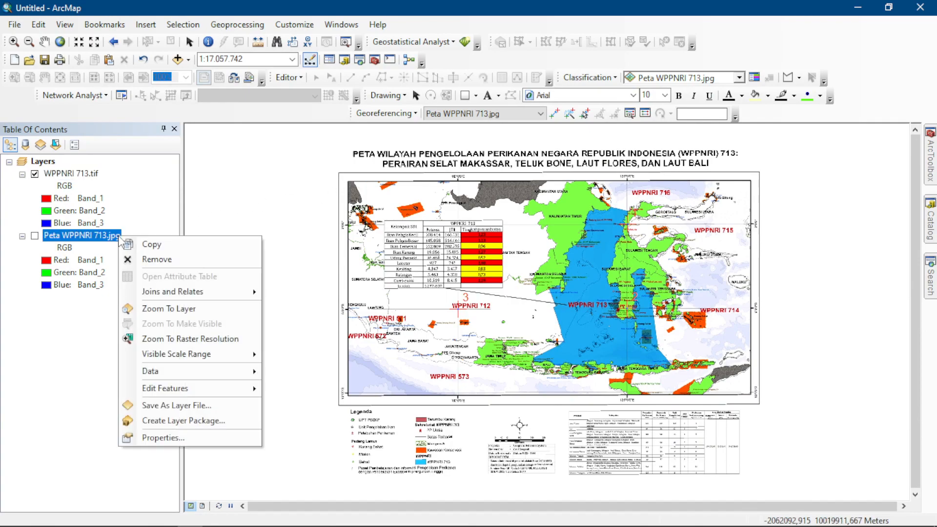
pyautogui.click(147, 259)
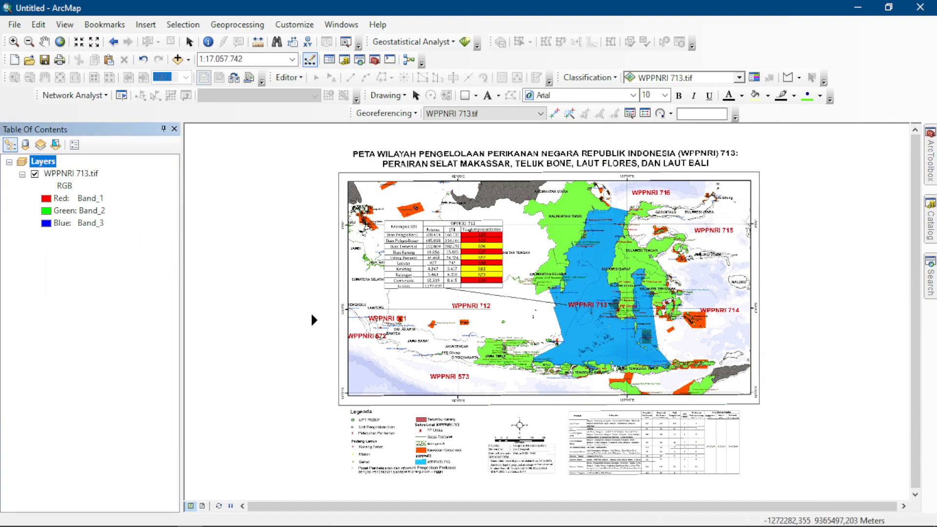
# Add BATAS_PROVINSI_DESEMBER_2019_DUKCAPIL.shp from the BATAS PROVINSI 2019 data in the Shp folder over the rectified WPPNRI 713.tif.
pyautogui.scroll(2, 377, 315)
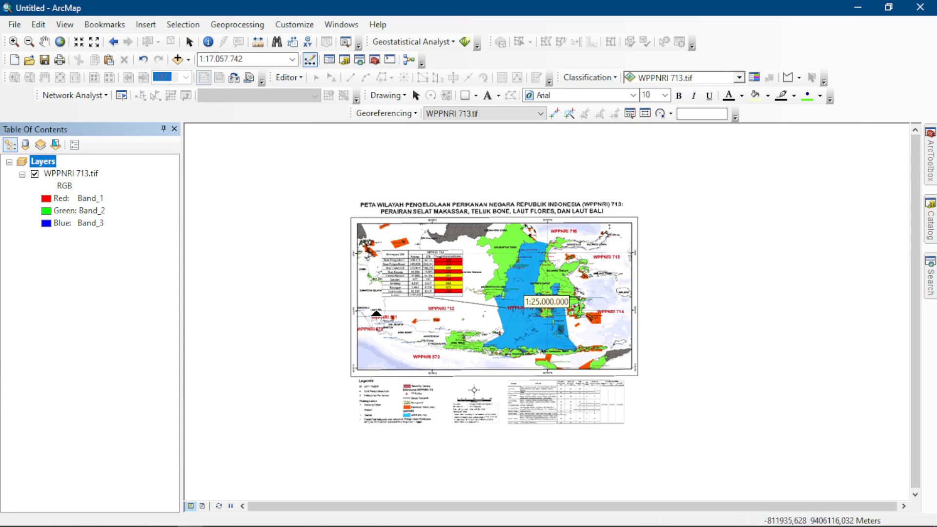
pyautogui.click(177, 59)
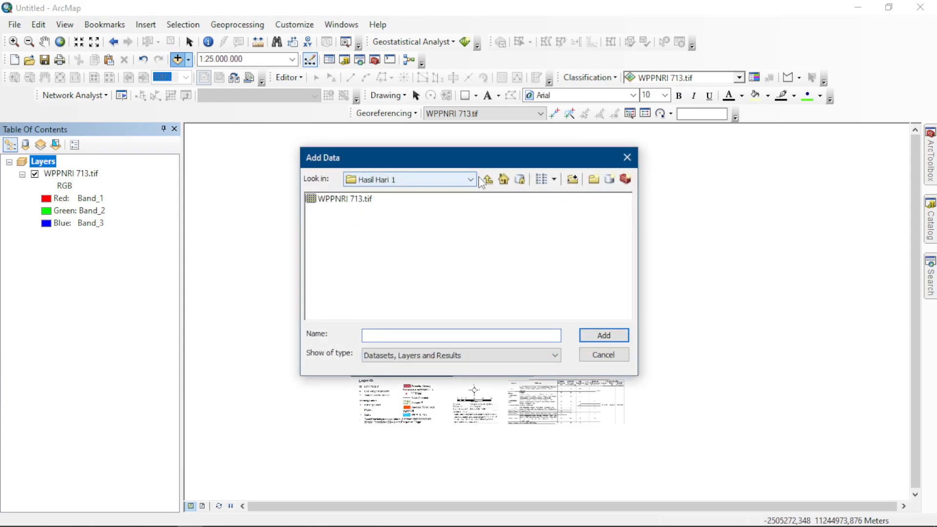
pyautogui.click(487, 179)
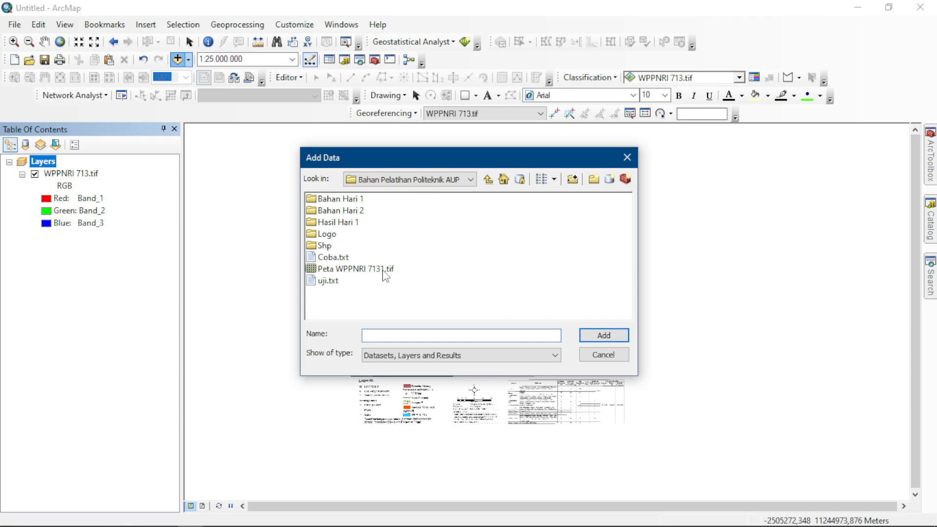
pyautogui.doubleClick(348, 199)
pyautogui.doubleClick(350, 200)
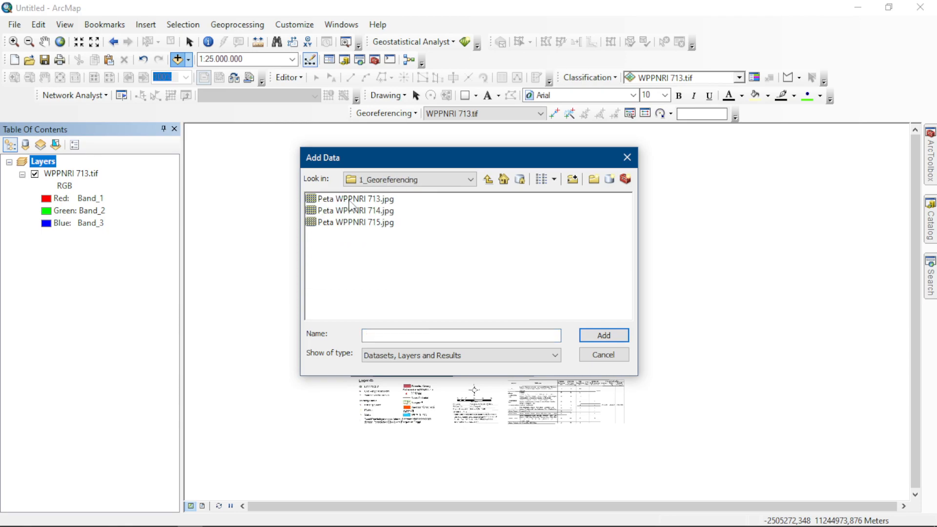
pyautogui.click(350, 200)
pyautogui.click(487, 179)
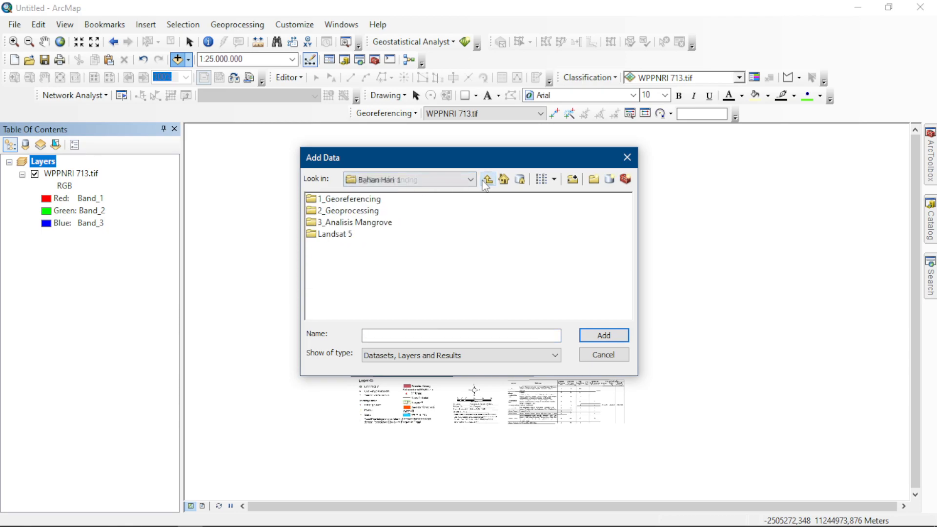
pyautogui.click(486, 180)
pyautogui.doubleClick(328, 246)
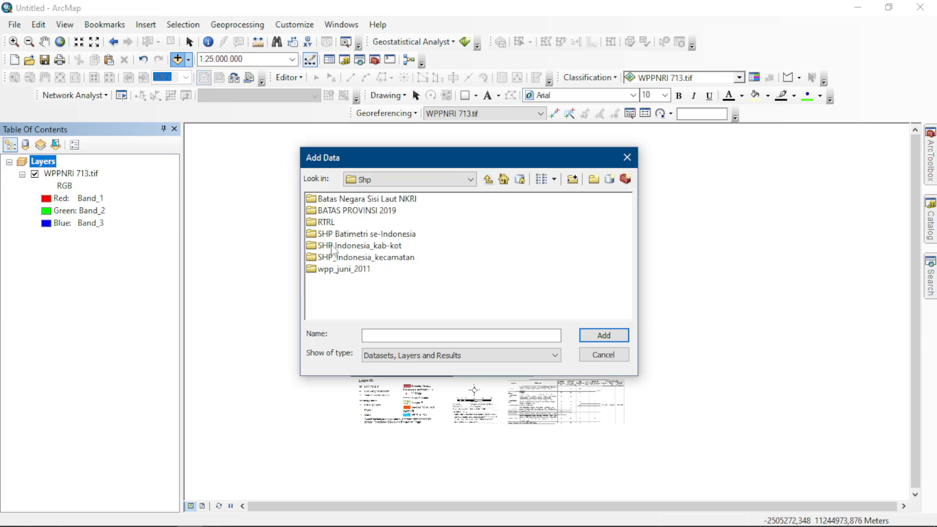
pyautogui.doubleClick(371, 211)
pyautogui.doubleClick(370, 199)
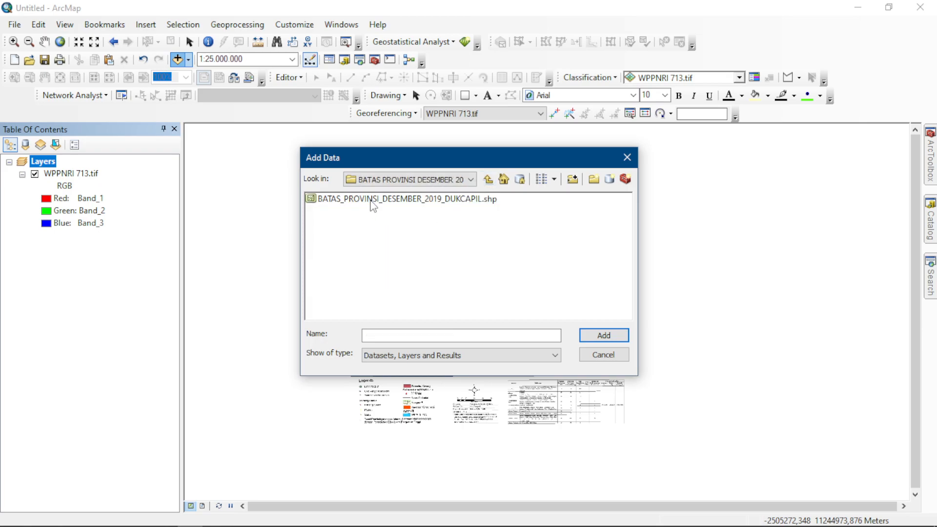
pyautogui.click(371, 199)
pyautogui.click(604, 335)
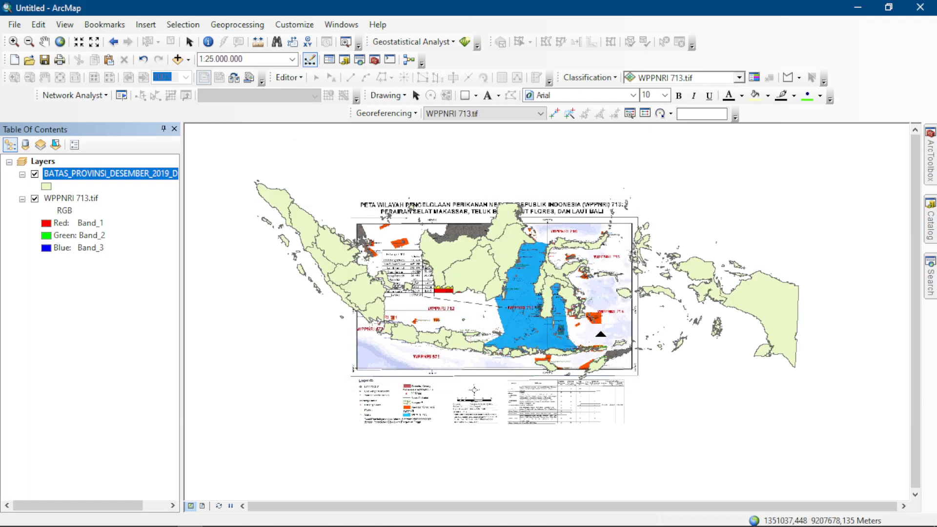
# Remove both the province boundary layer and WPPNRI 713.tif from the data frame.
pyautogui.keyDown('ctrl'); pyautogui.click(92, 199); pyautogui.keyUp('ctrl')
pyautogui.rightClick(92, 201)
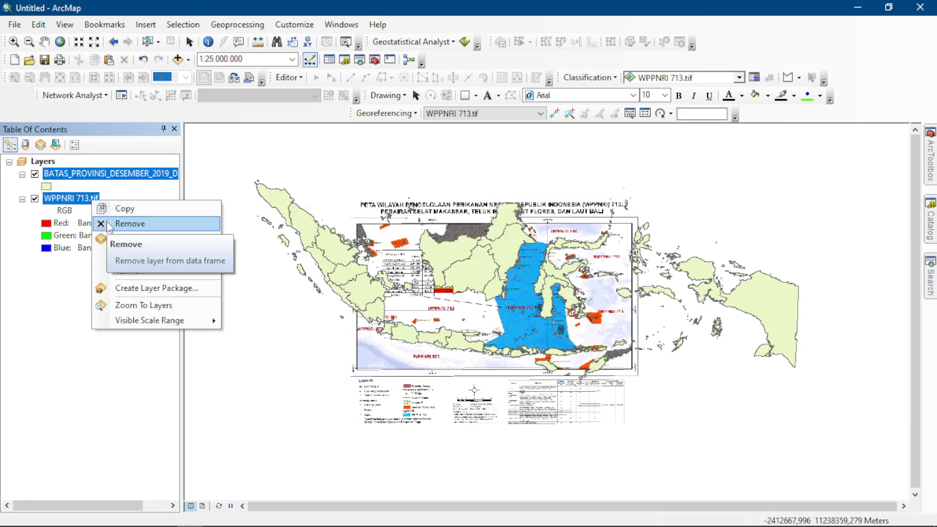
pyautogui.click(109, 224)
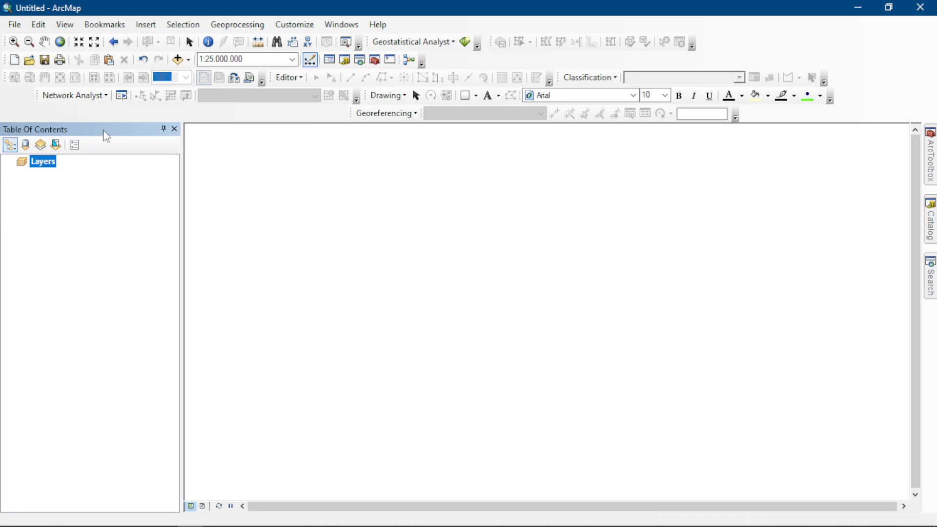
# Add Peta Hasil Delineasi Batas RT RW Pulau Kelapa.jpg from the KepSeribu folder in Downloads.
pyautogui.click(177, 60)
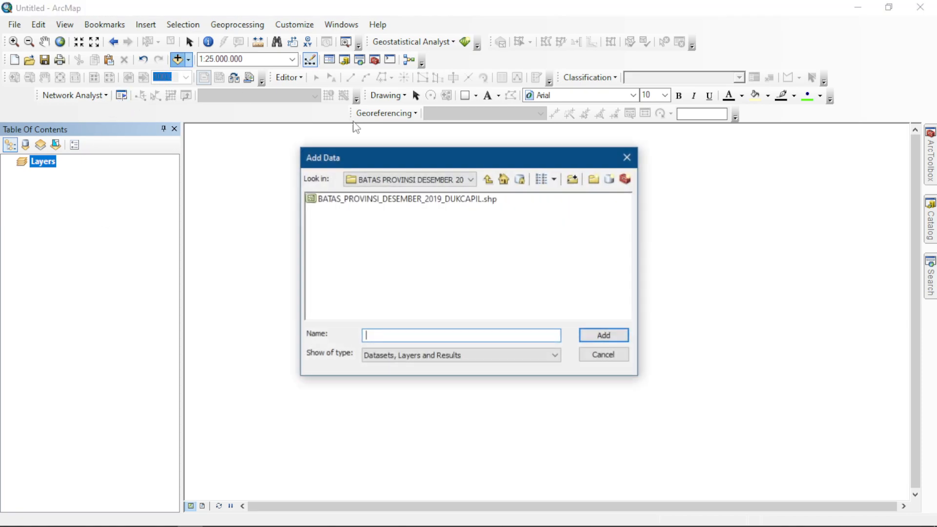
pyautogui.click(488, 179)
pyautogui.click(487, 180)
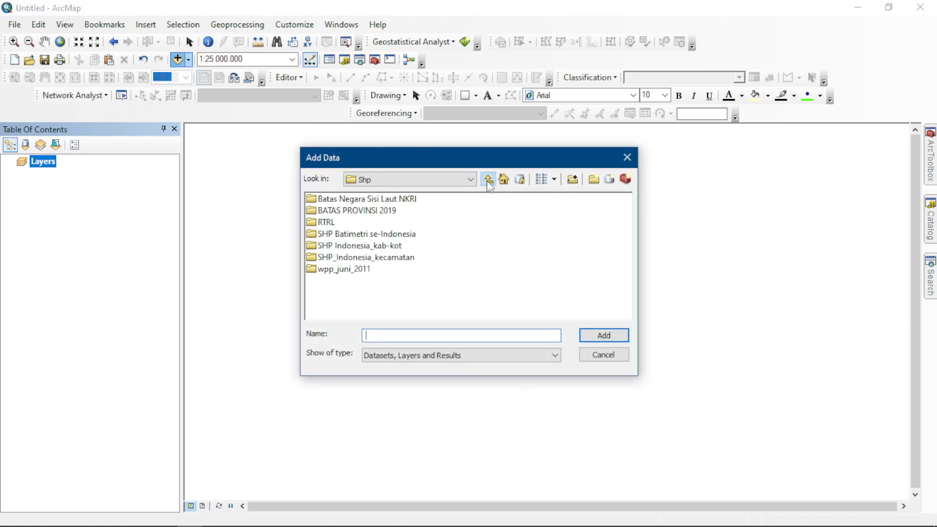
pyautogui.click(487, 179)
pyautogui.click(463, 180)
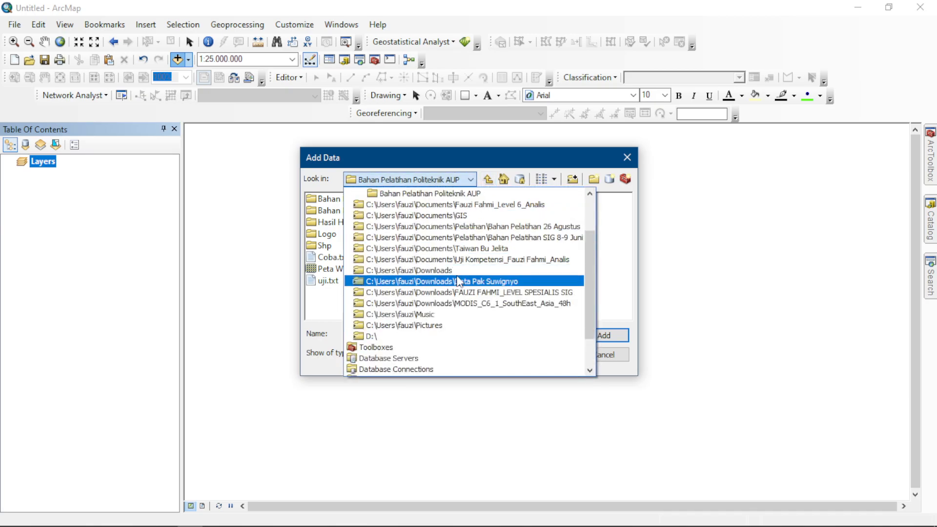
pyautogui.click(451, 270)
pyautogui.scroll(-3, 449, 276)
pyautogui.scroll(-3, 450, 277)
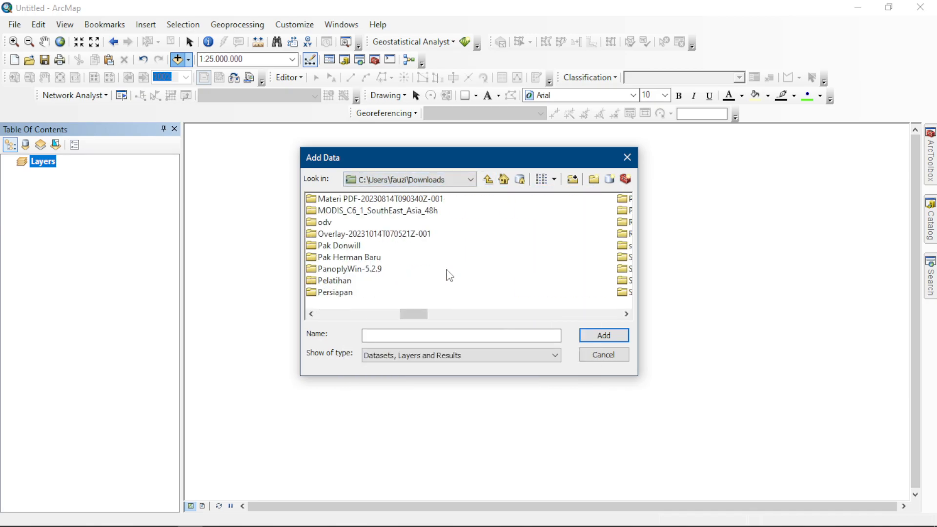
pyautogui.scroll(3, 448, 276)
pyautogui.click(345, 224)
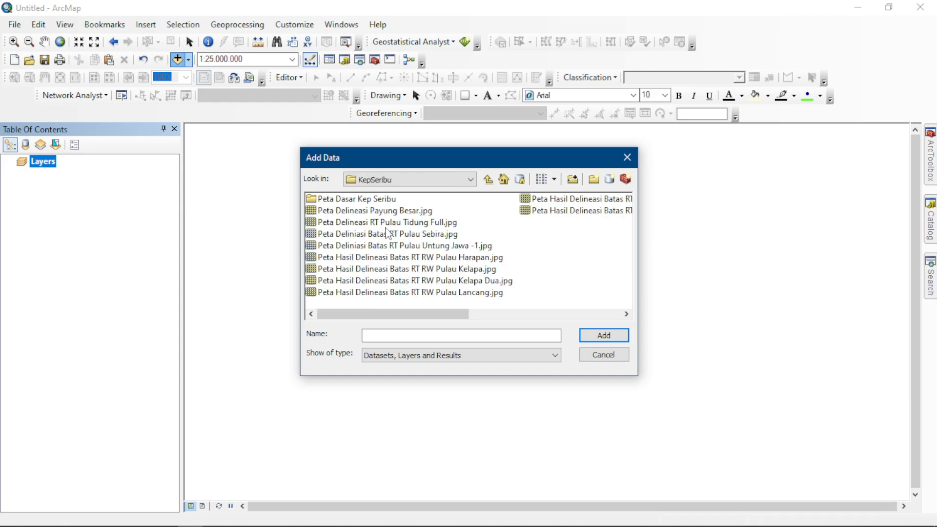
pyautogui.click(451, 269)
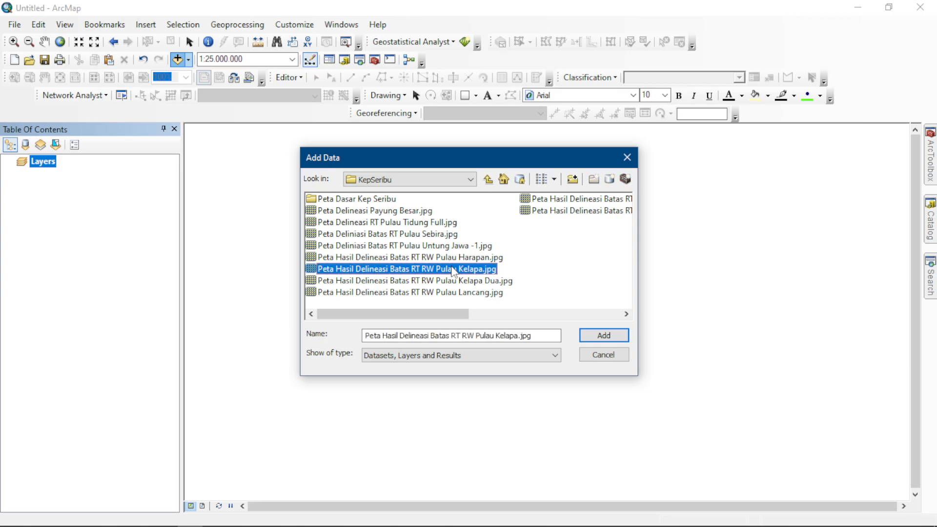
pyautogui.click(622, 337)
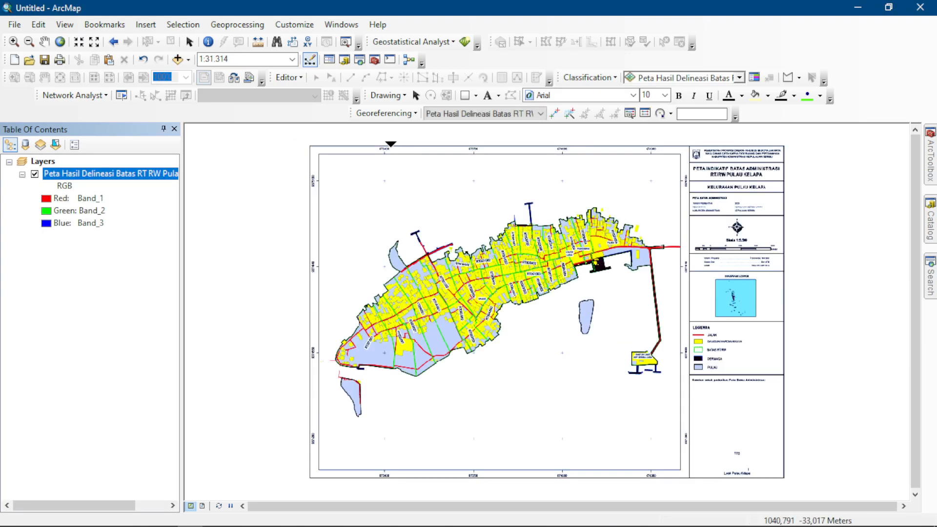
# Examine the Pulau Kelapa map's border grid coordinates and its printed projection, grid and datum information.
pyautogui.scroll(4, 388, 146)
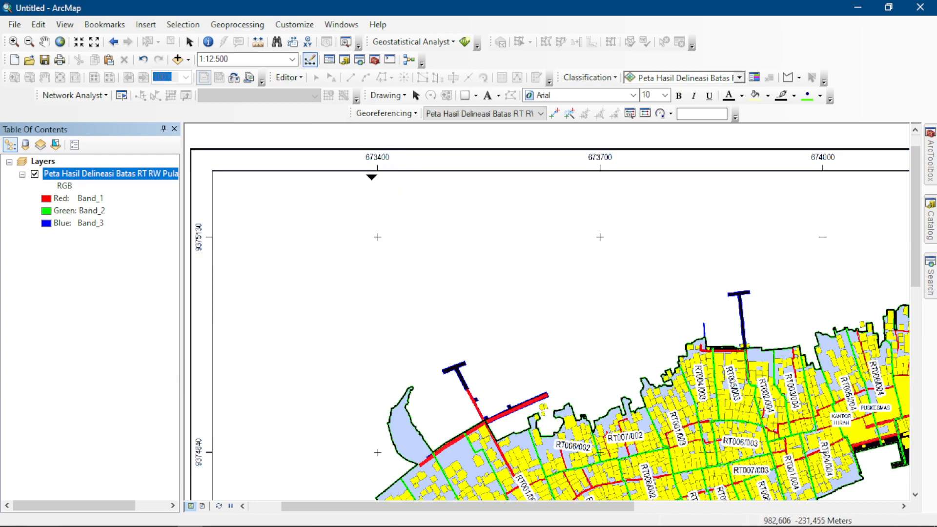
pyautogui.scroll(3, 333, 160)
pyautogui.scroll(-5, 676, 280)
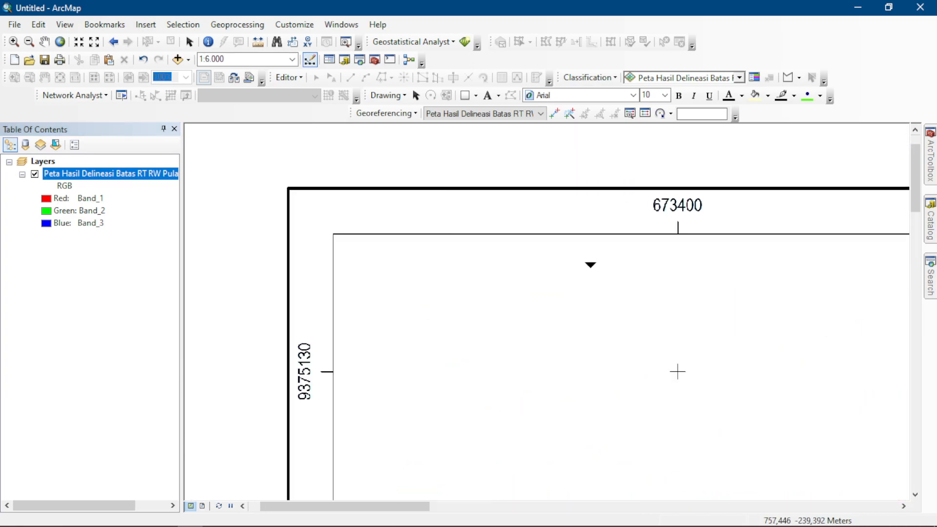
pyautogui.moveTo(719, 351); pyautogui.dragTo(434, 177)
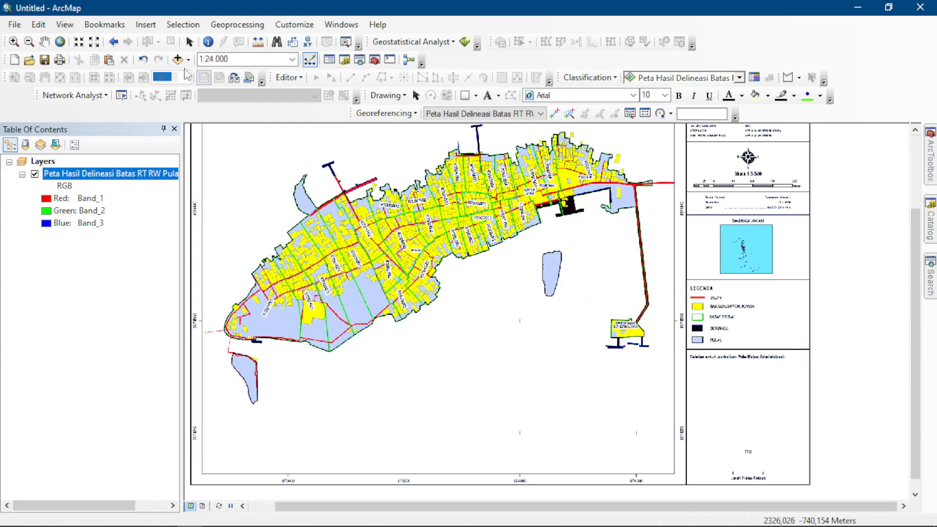
pyautogui.click(189, 42)
pyautogui.scroll(-1, 433, 213)
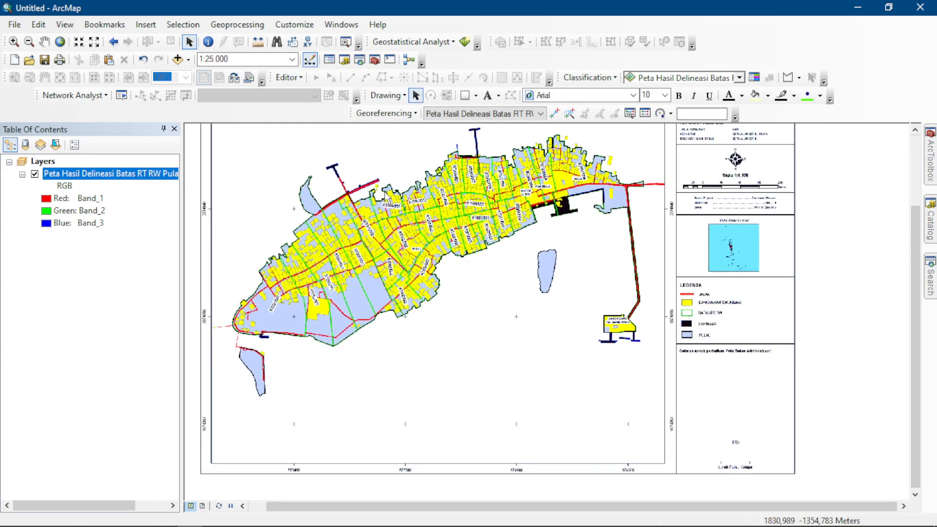
pyautogui.moveTo(384, 194); pyautogui.dragTo(438, 251)
pyautogui.scroll(-5, 642, 276)
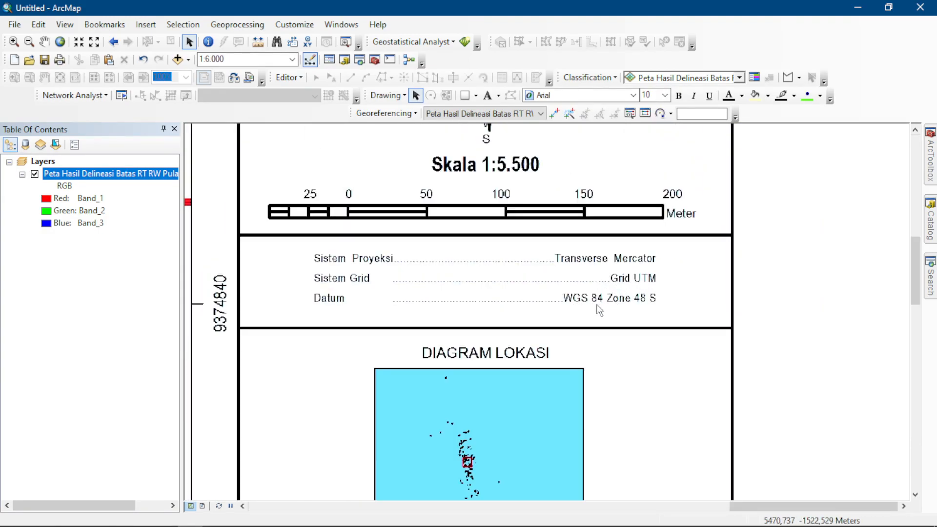
pyautogui.scroll(5, 638, 303)
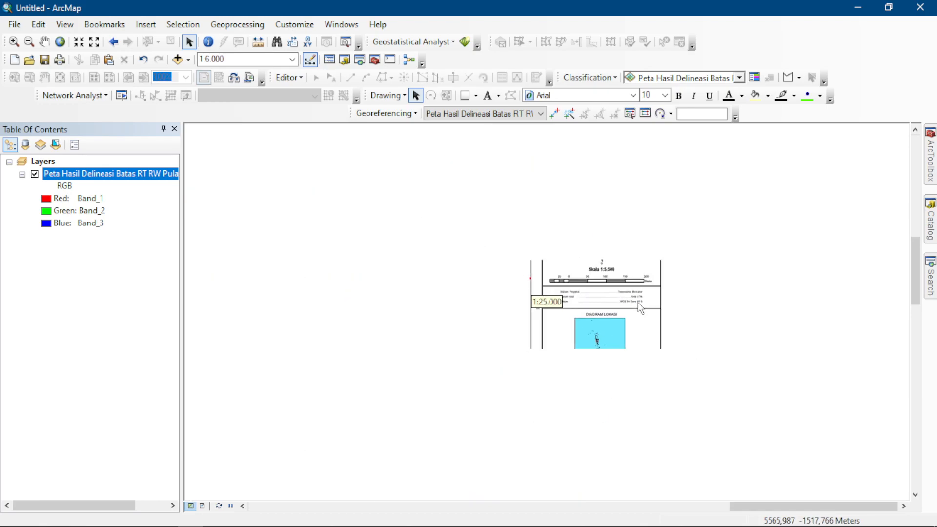
pyautogui.scroll(1, 637, 302)
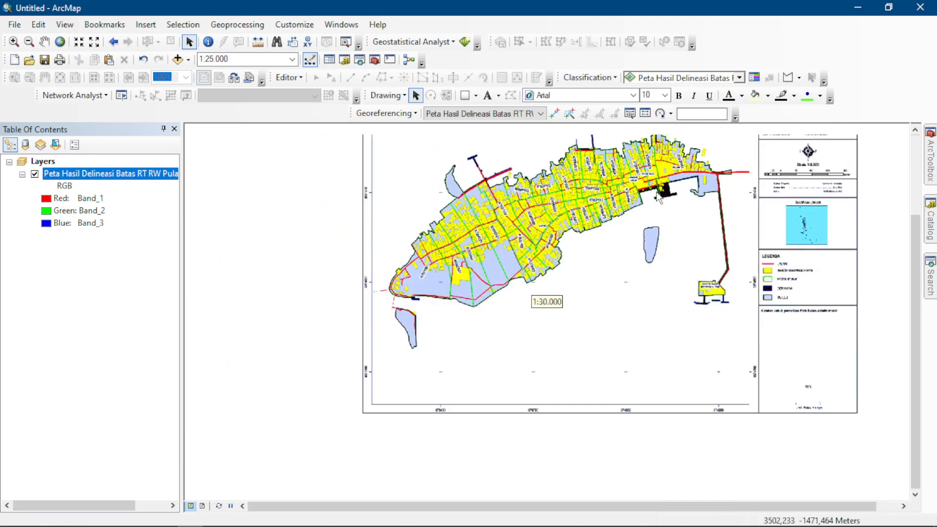
# Set the data frame's coordinate system to WGS 1984 UTM Zone 48S, matching the datum printed on the map.
pyautogui.click(64, 25)
pyautogui.click(146, 183)
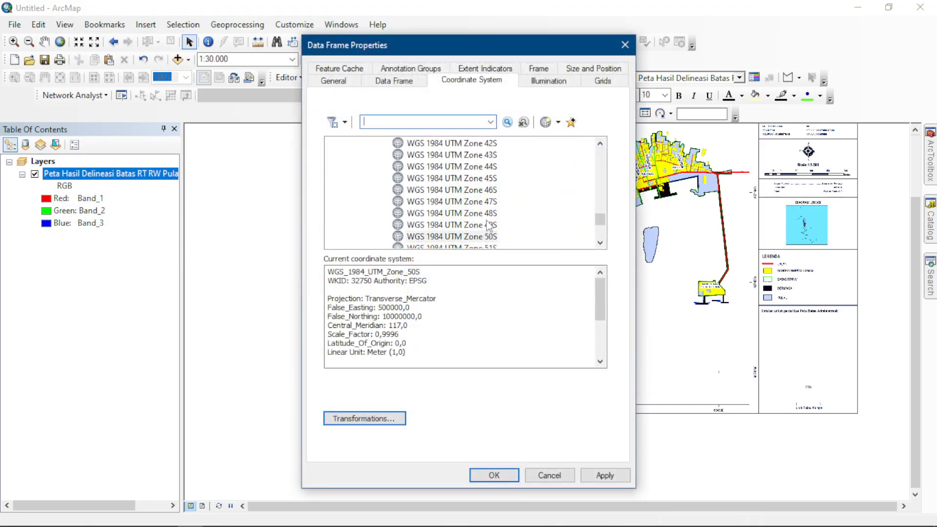
pyautogui.click(488, 225)
pyautogui.click(507, 476)
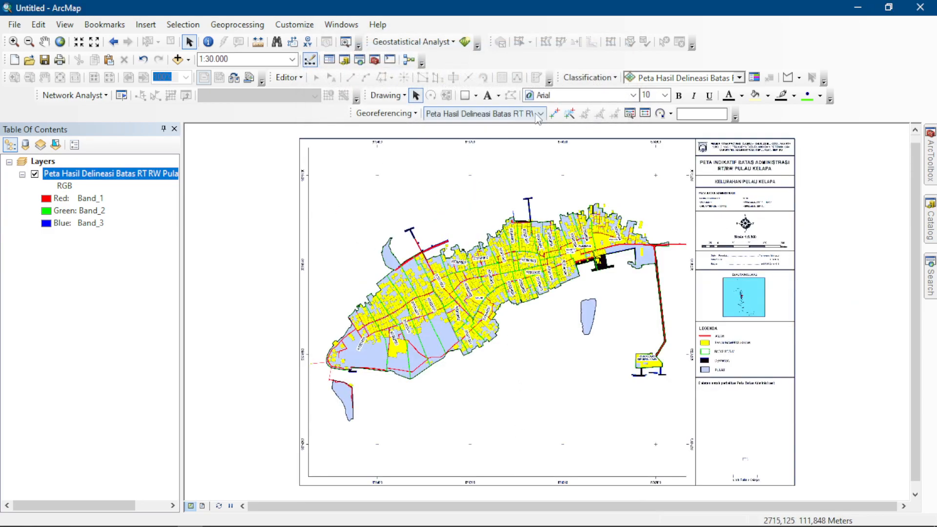
# Start a control point on the 673400, 9375130 grid cross and open its X and Y coordinate entry, then cancel it.
pyautogui.click(554, 113)
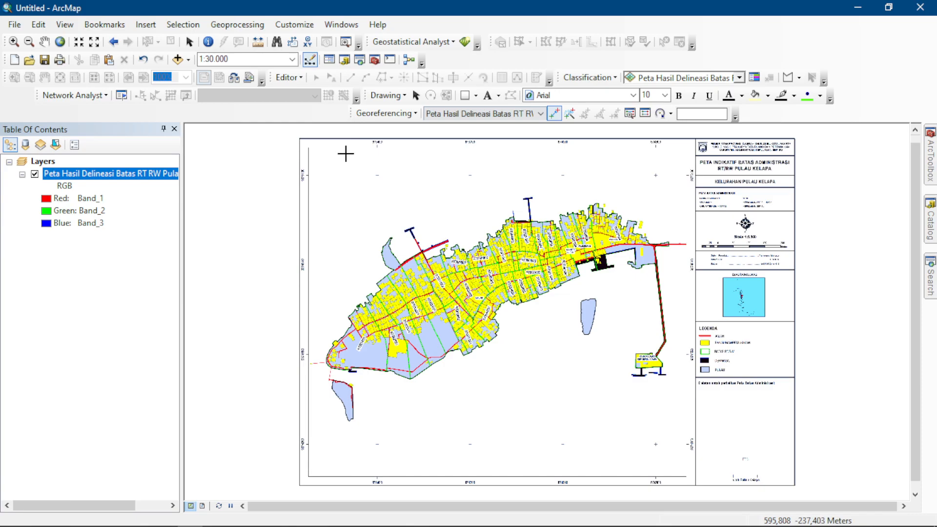
pyautogui.scroll(-5, 346, 153)
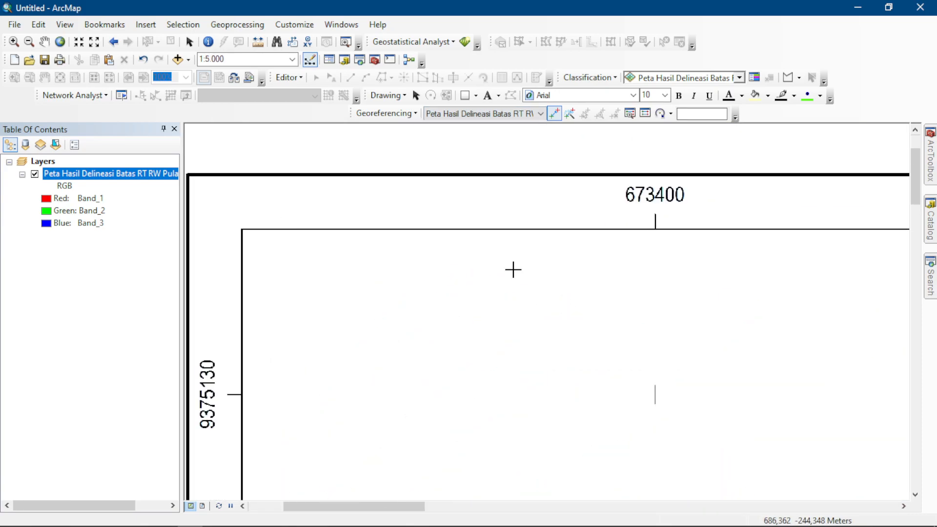
pyautogui.moveTo(522, 280); pyautogui.dragTo(522, 246)
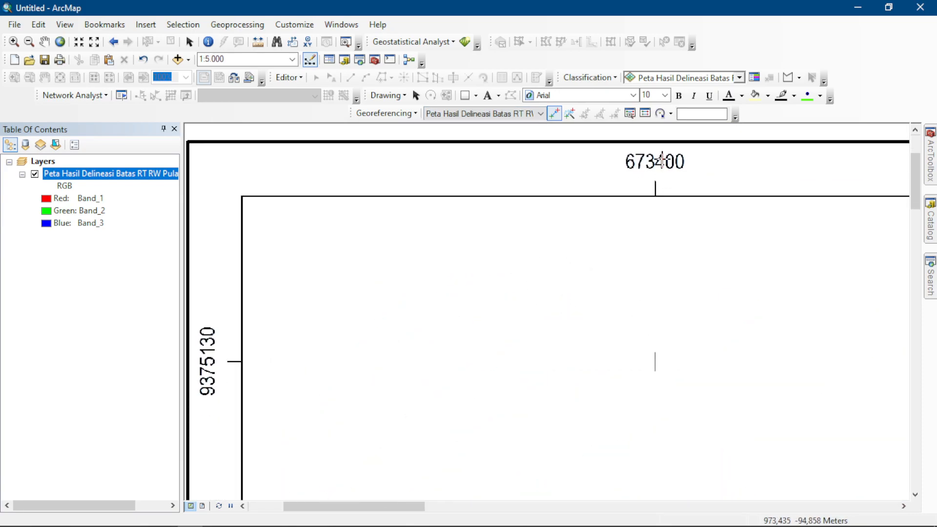
pyautogui.scroll(-1, 612, 373)
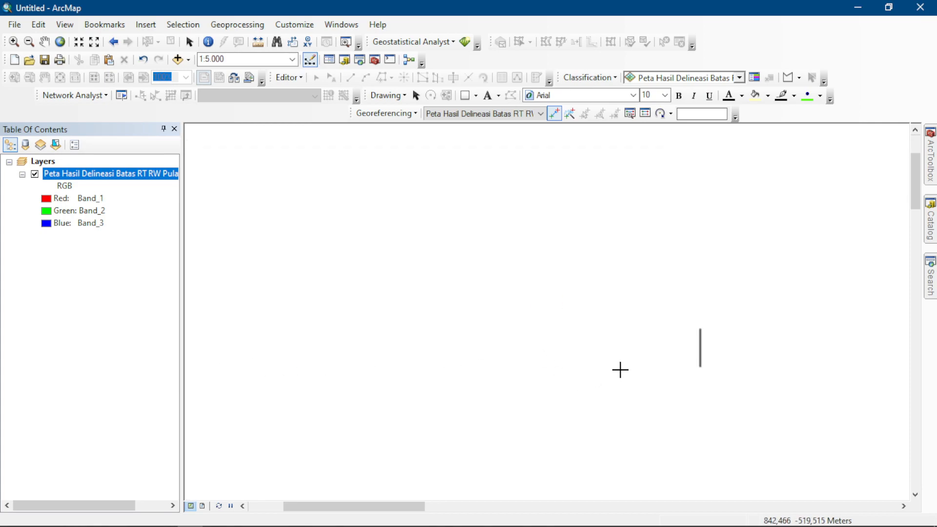
pyautogui.scroll(-3, 713, 352)
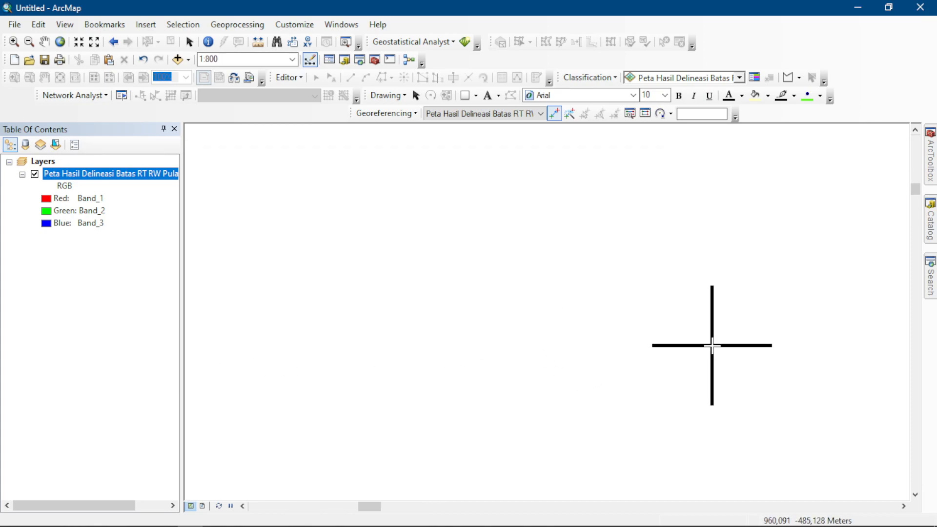
pyautogui.click(711, 345)
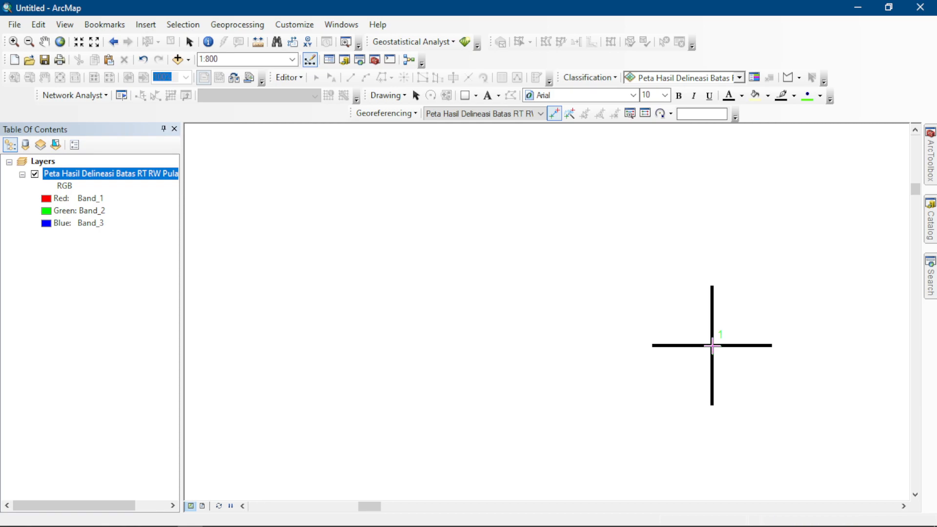
pyautogui.rightClick(712, 346)
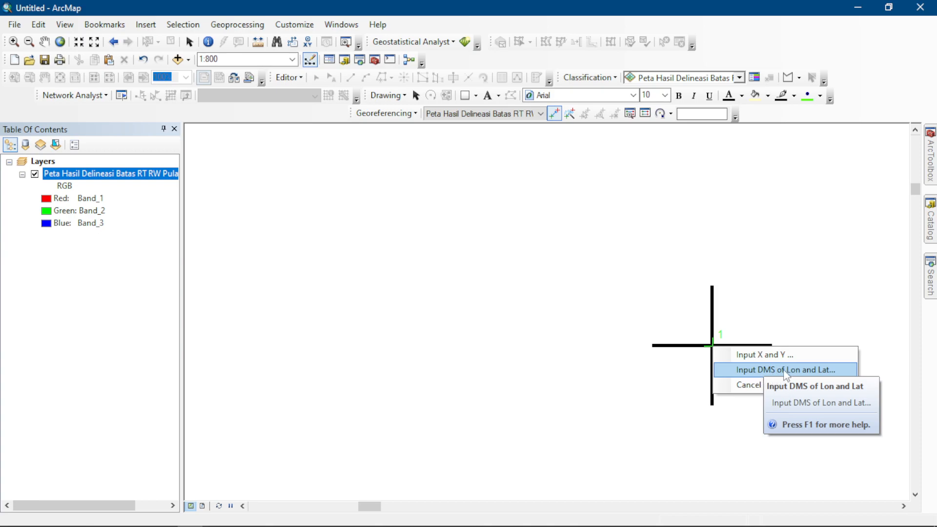
pyautogui.click(758, 355)
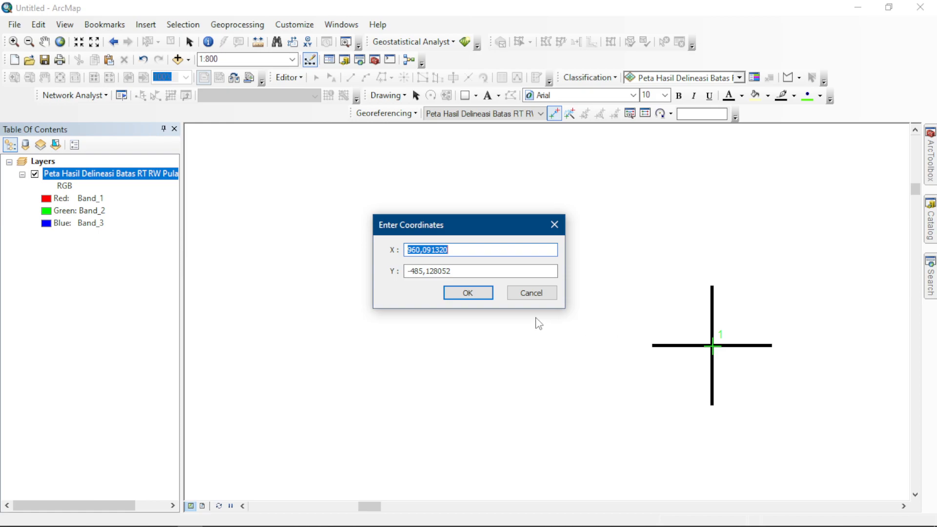
pyautogui.click(556, 225)
pyautogui.scroll(-2, 694, 341)
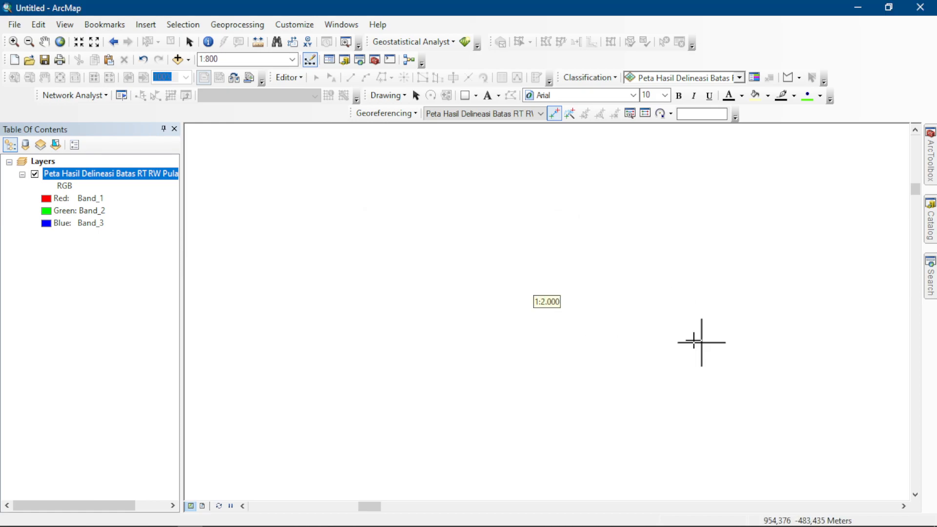
# Add the first control point on the 673400, 9375130 grid cross with coordinates X 673400 and Y 9375130.
pyautogui.scroll(-2, 693, 340)
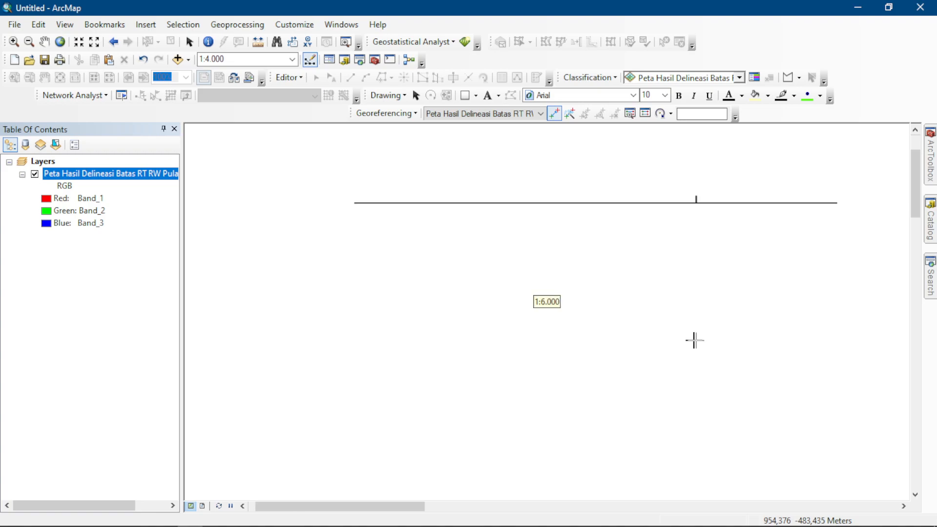
pyautogui.click(695, 340)
pyautogui.rightClick(696, 341)
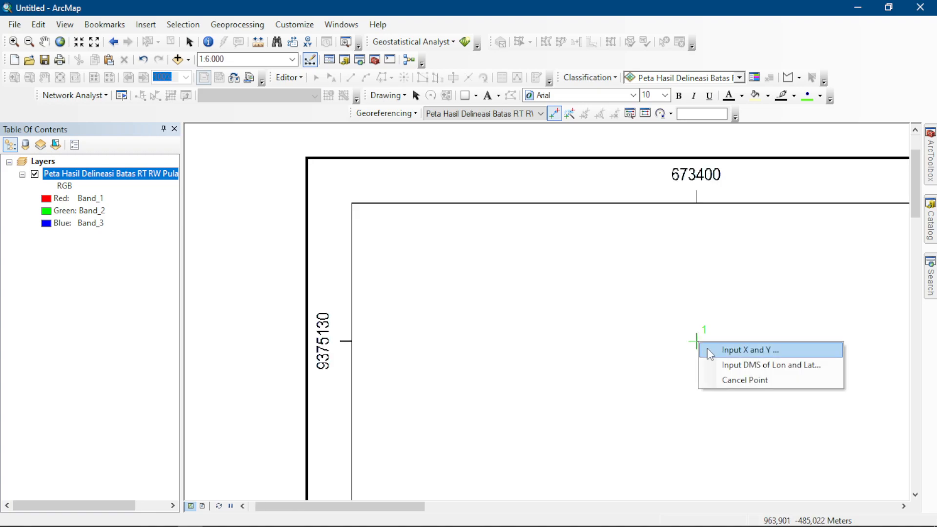
pyautogui.click(742, 349)
pyautogui.write('6734')
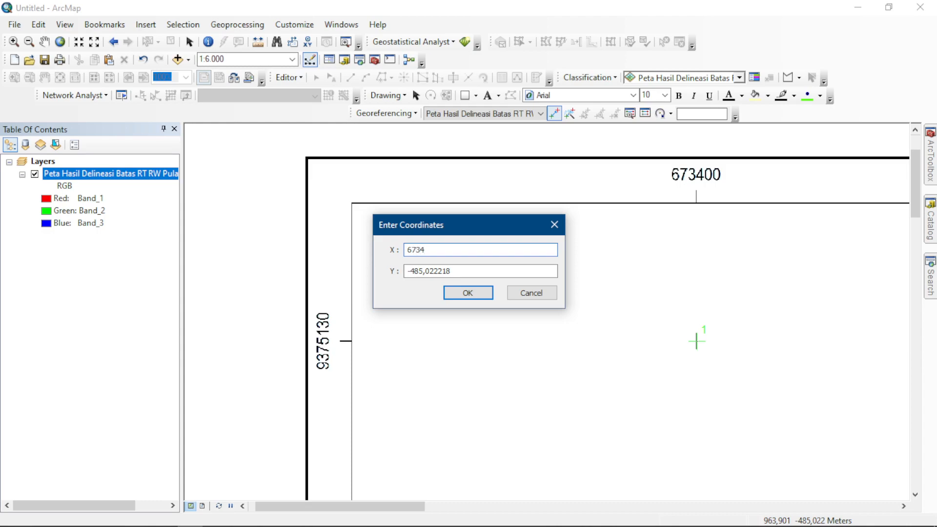
pyautogui.write('00')
pyautogui.press('Tab')
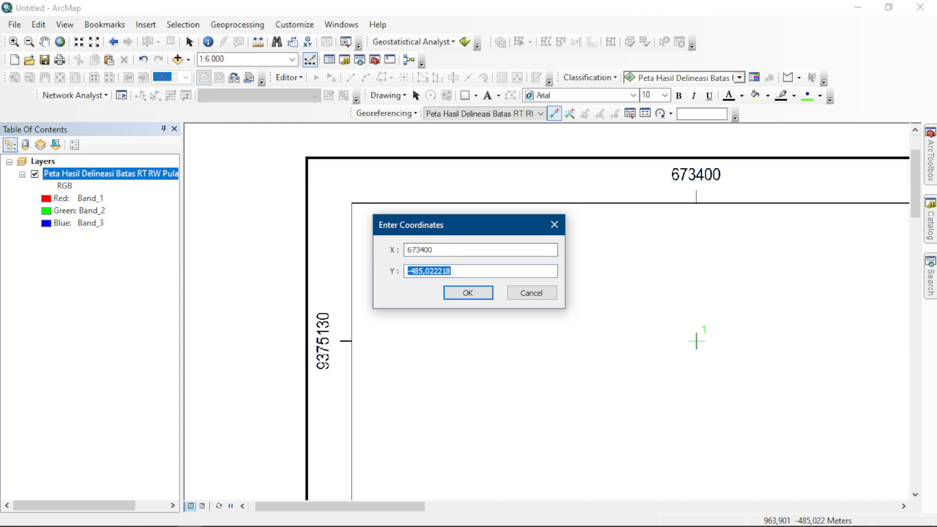
pyautogui.write('9')
pyautogui.click(447, 294)
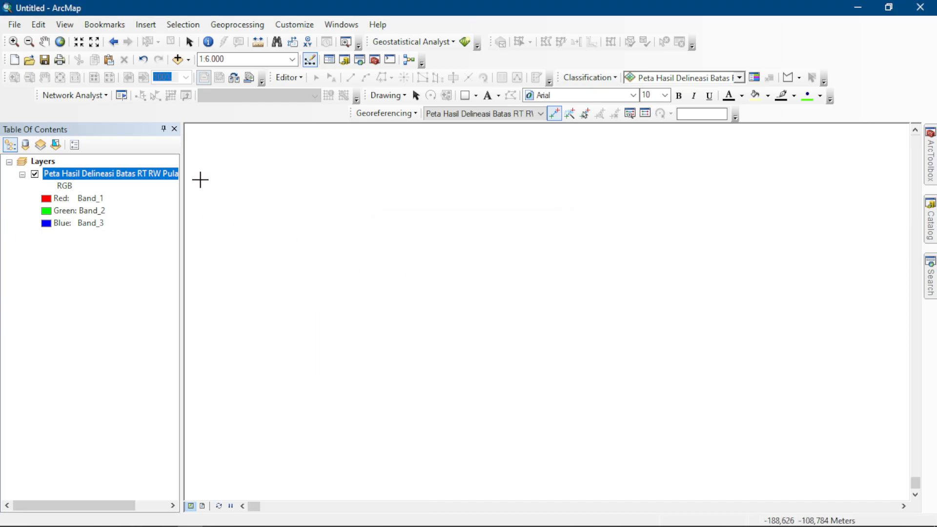
# Zoom to the Pulau Kelapa layer and close in on the grid cross at 674300, 9375130.
pyautogui.rightClick(106, 174)
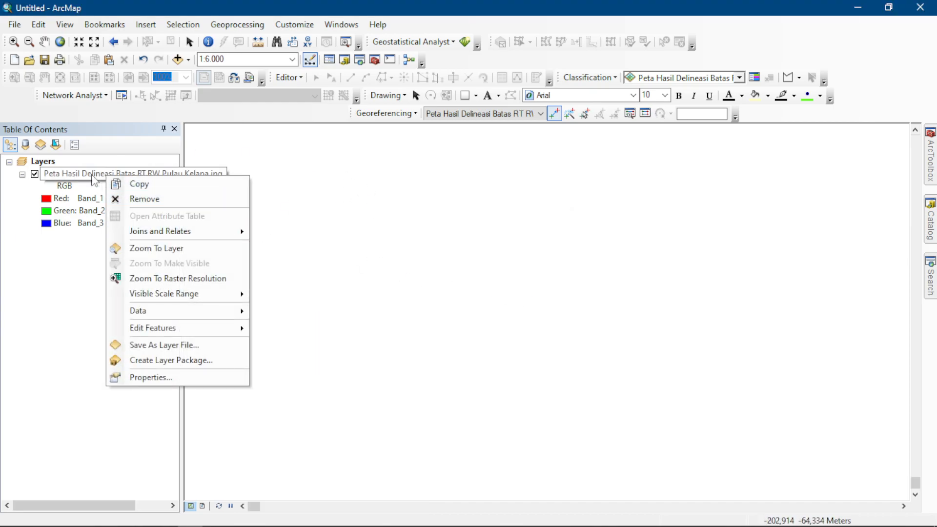
pyautogui.click(178, 249)
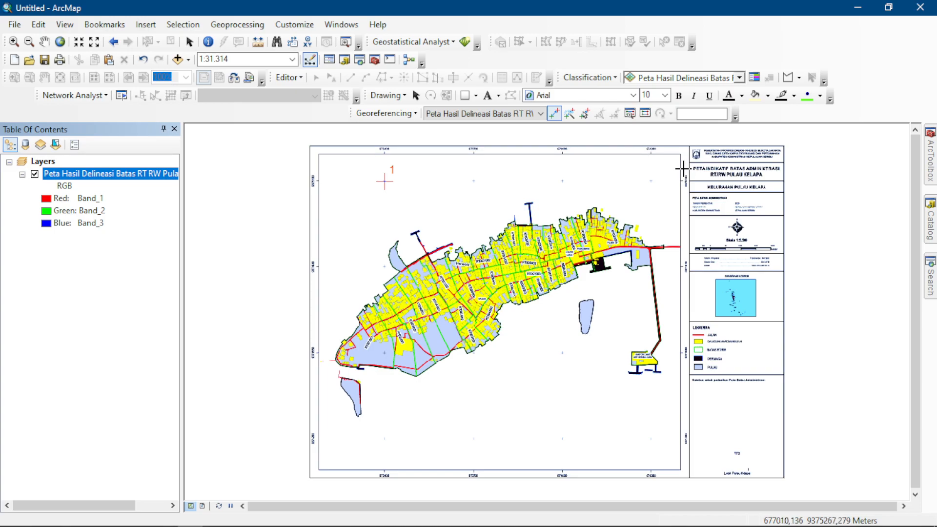
pyautogui.scroll(4, 682, 165)
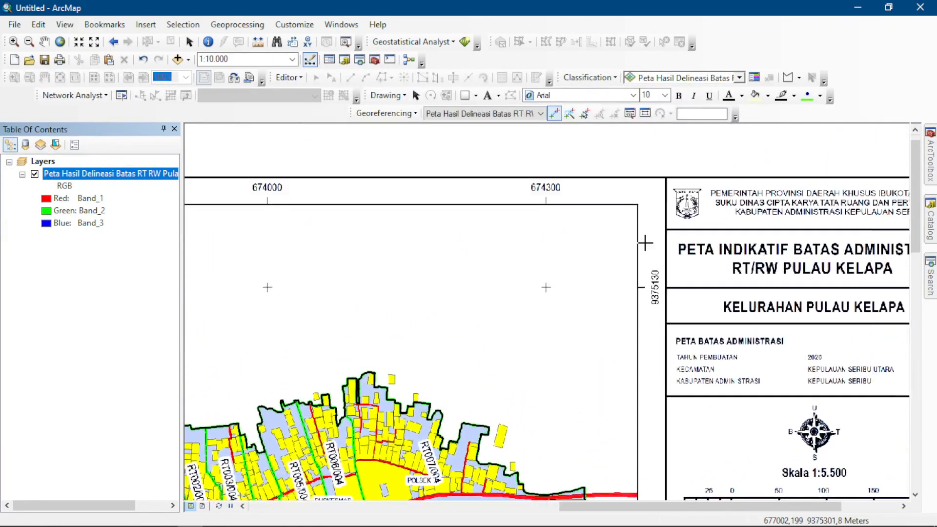
pyautogui.scroll(3, 472, 305)
pyautogui.scroll(4, 443, 314)
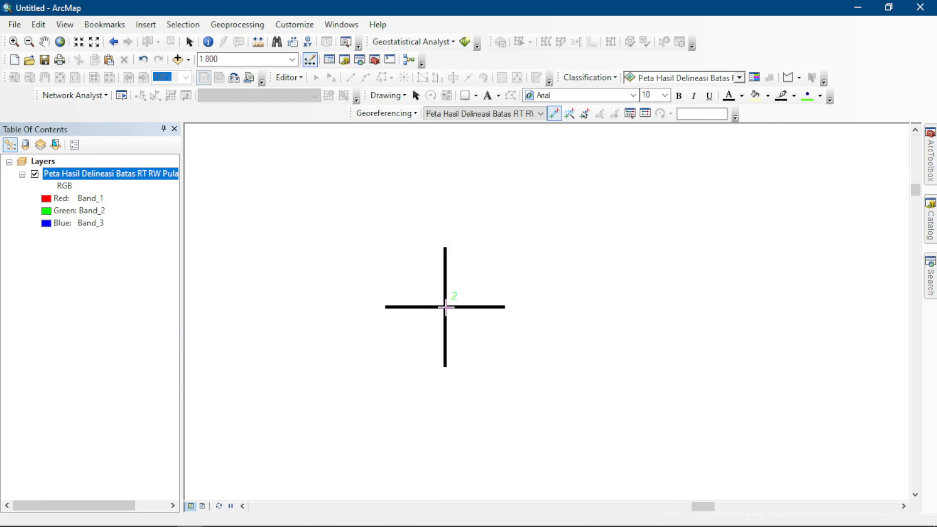
pyautogui.click(444, 307)
pyautogui.rightClick(445, 308)
pyautogui.click(480, 346)
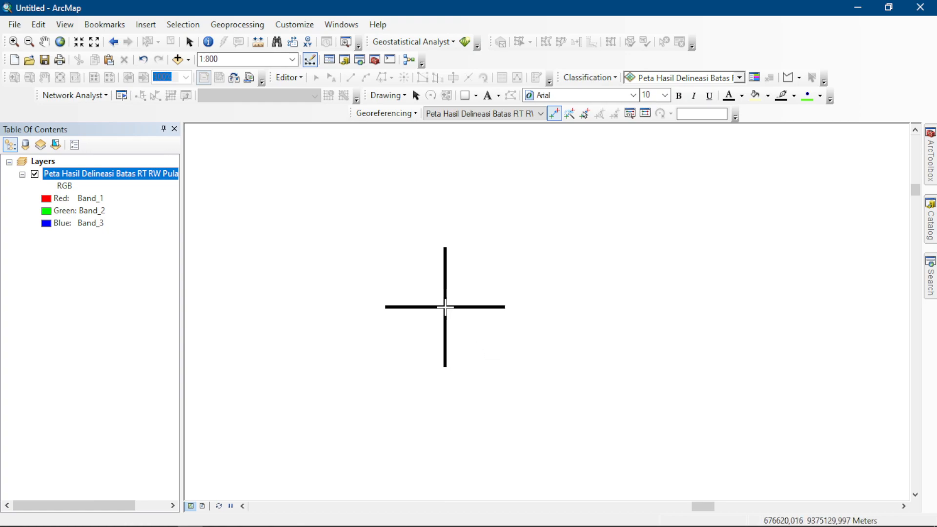
# Add the second control point on the 674300, 9375130 grid cross with coordinates X 674300 and Y 9375130.
pyautogui.scroll(5, 445, 307)
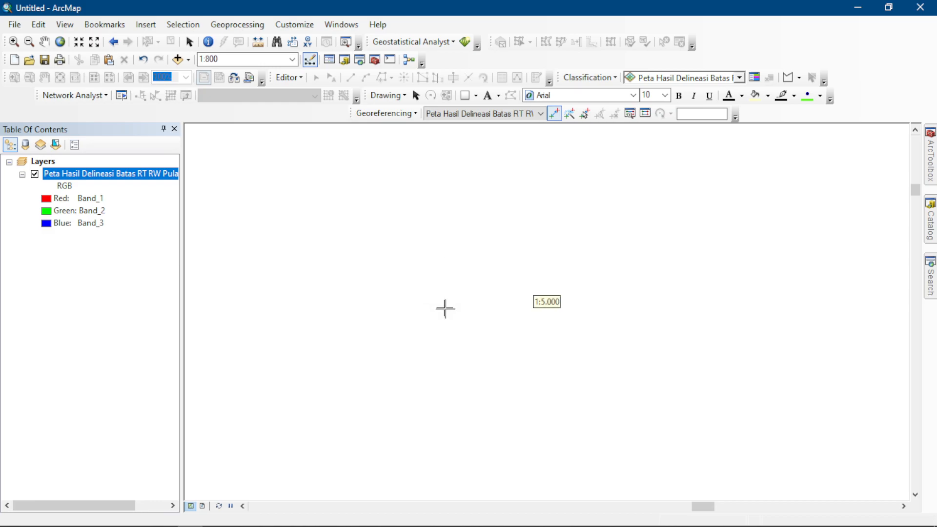
pyautogui.scroll(3, 445, 308)
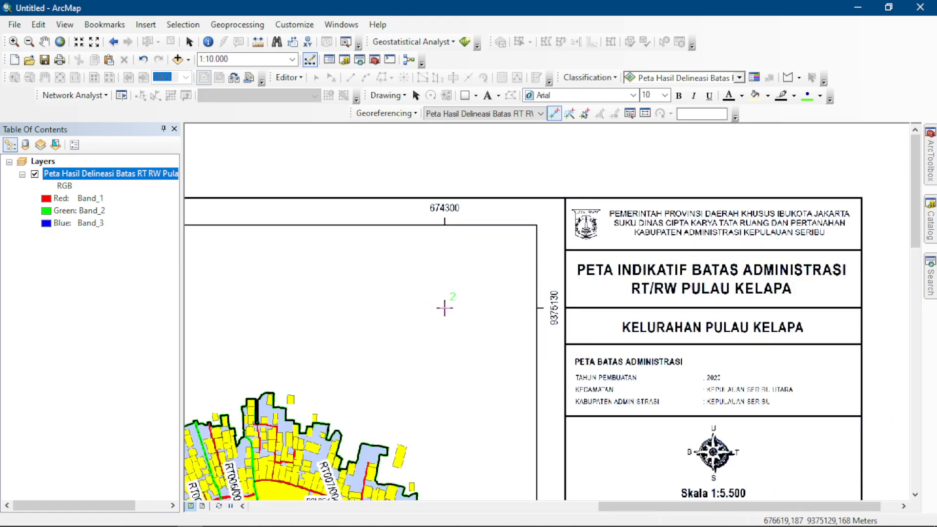
pyautogui.rightClick(444, 307)
pyautogui.click(480, 316)
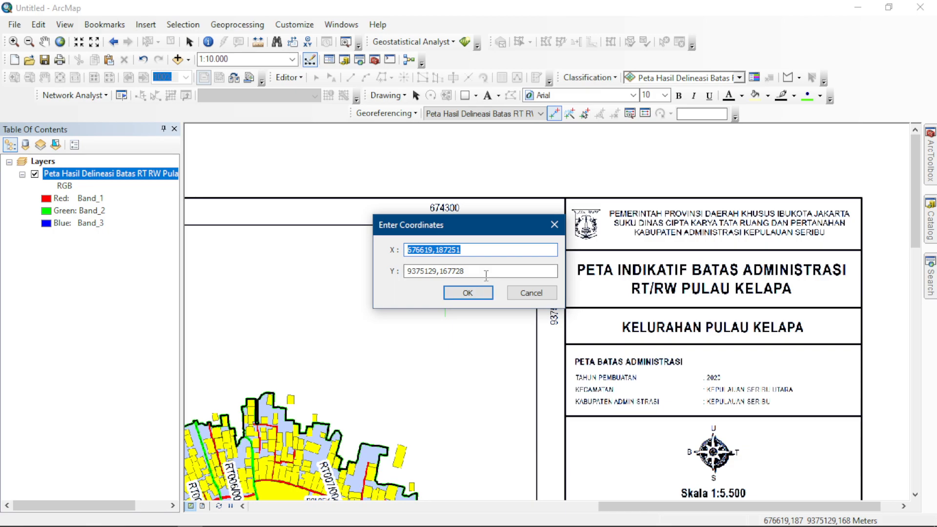
pyautogui.write('674')
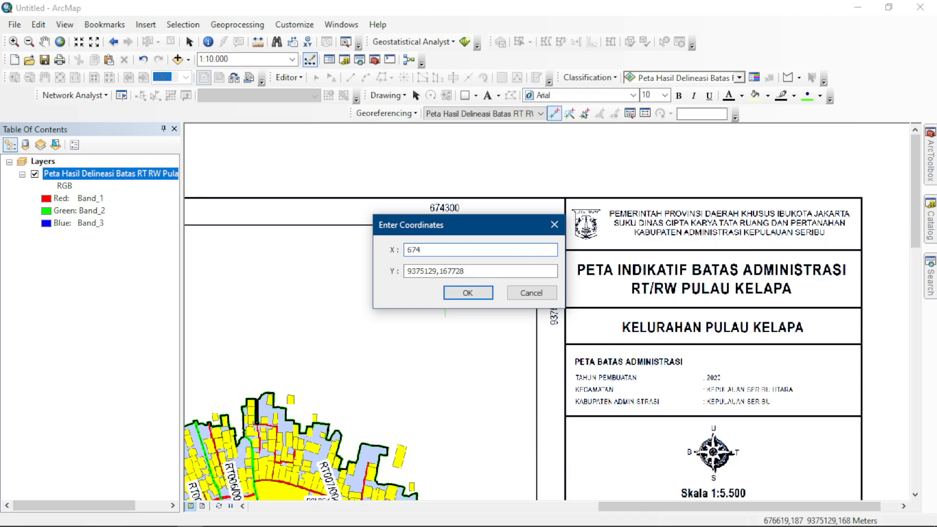
pyautogui.write('00')
pyautogui.press('Tab')
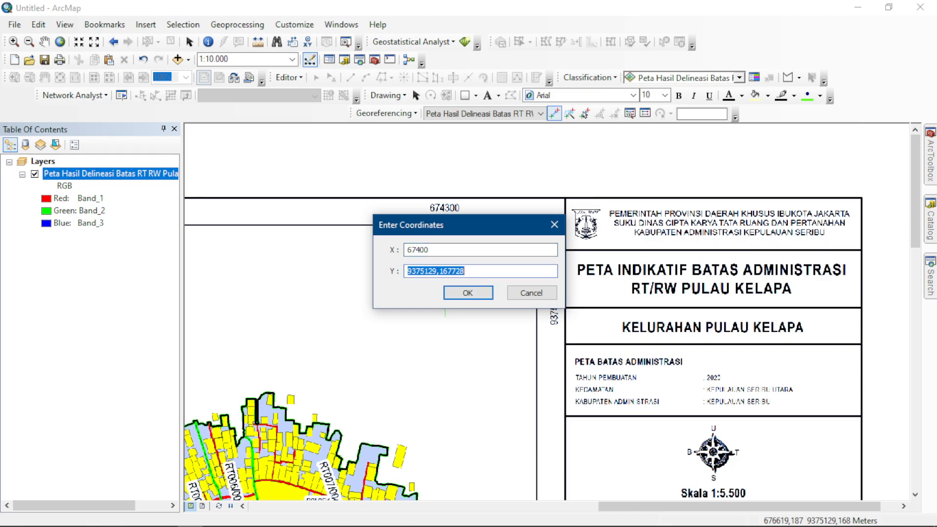
pyautogui.click(424, 250)
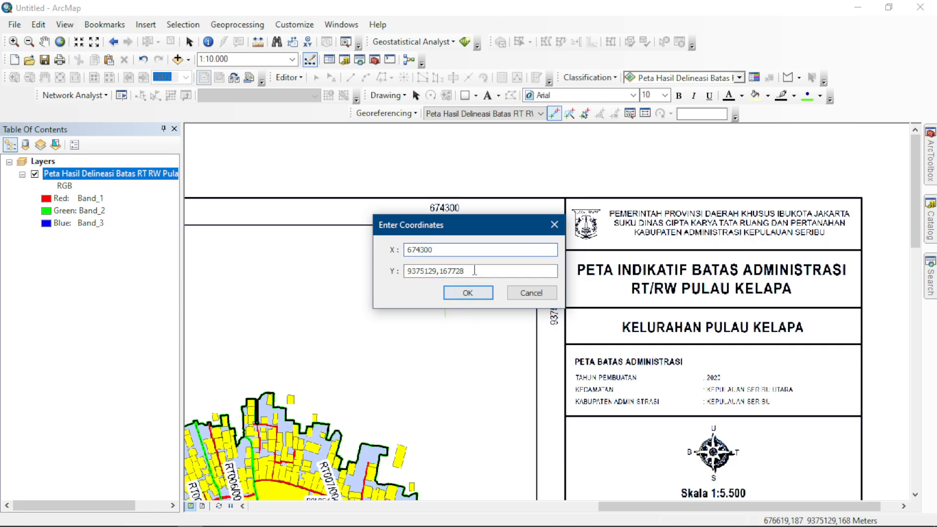
pyautogui.moveTo(476, 271); pyautogui.dragTo(375, 267)
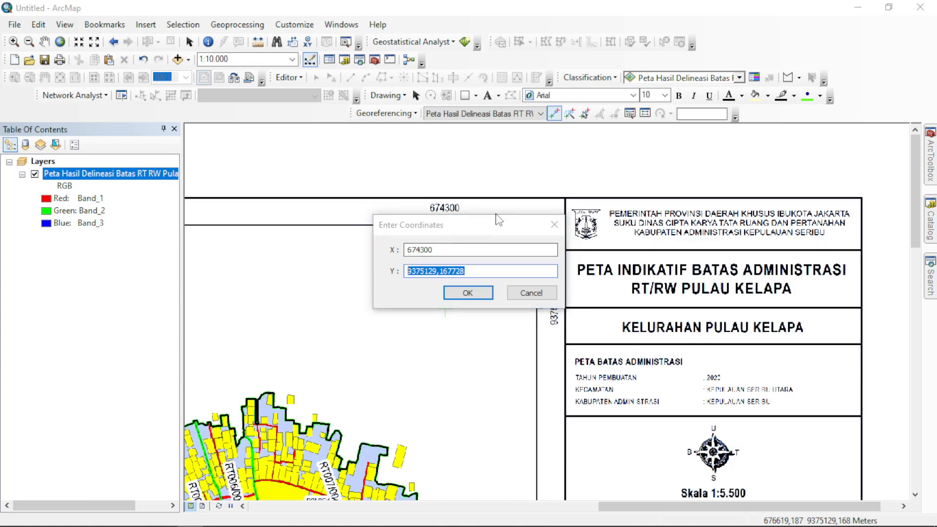
pyautogui.moveTo(495, 219); pyautogui.dragTo(350, 217)
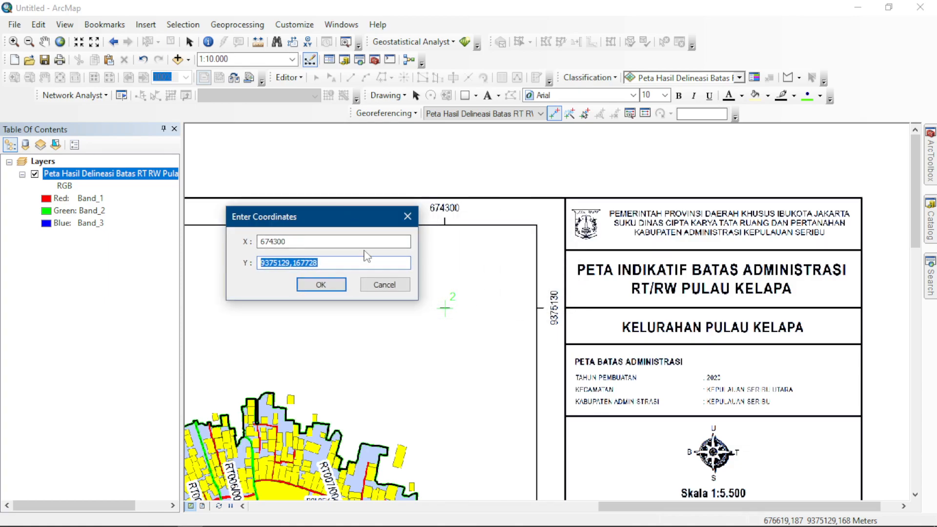
pyautogui.write('9375130')
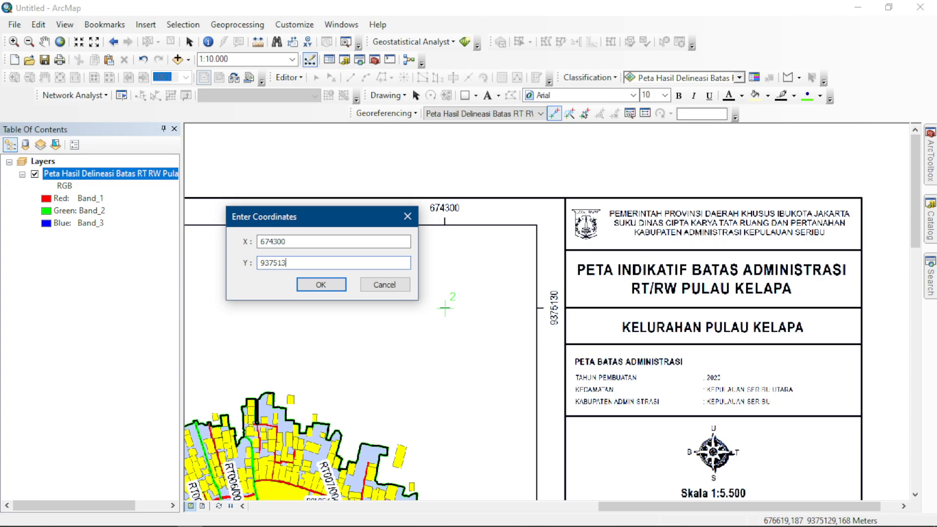
pyautogui.click(322, 285)
# Zoom to the Pulau Kelapa layer and examine the first control point on its 673400 grid cross.
pyautogui.rightClick(138, 174)
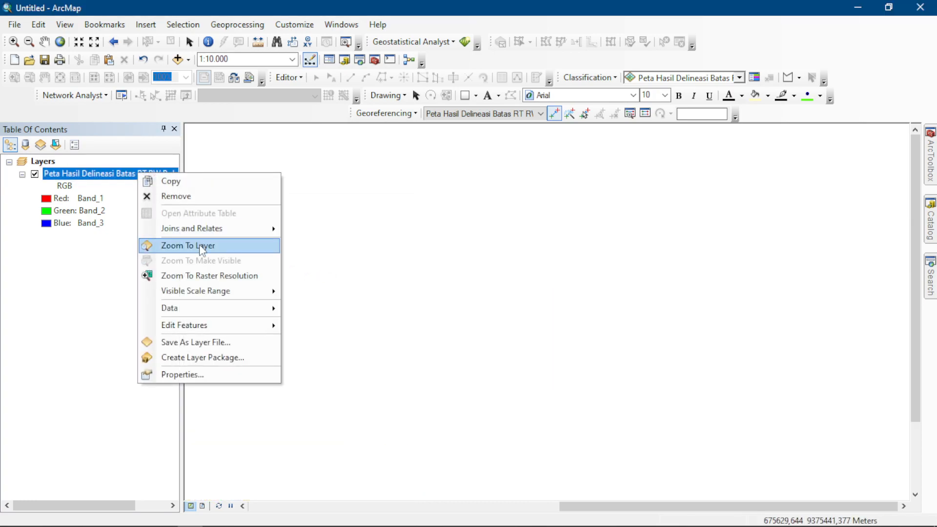
pyautogui.click(202, 246)
pyautogui.scroll(2, 381, 164)
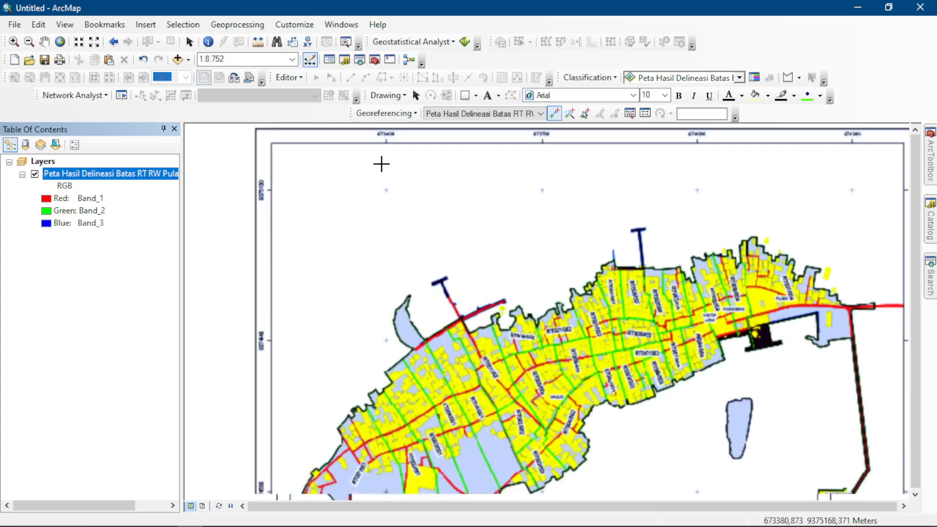
pyautogui.scroll(2, 381, 164)
pyautogui.scroll(2, 387, 297)
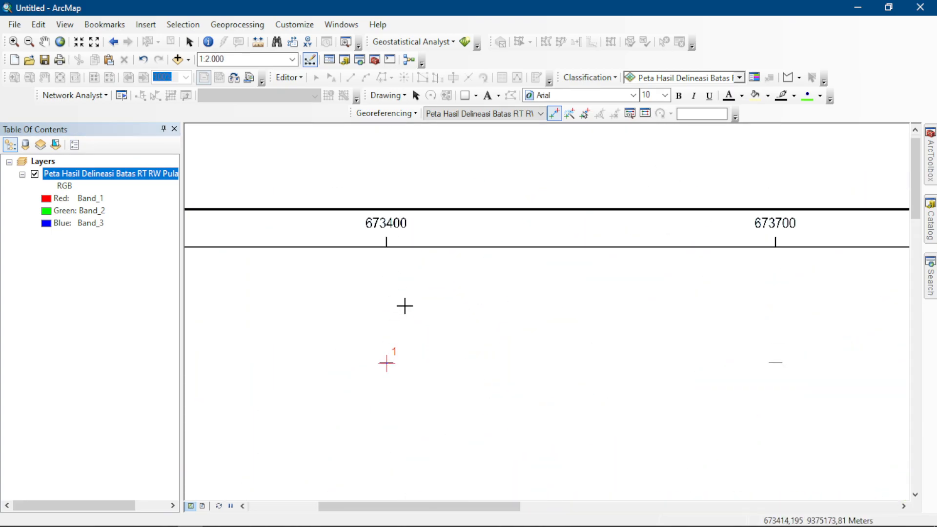
pyautogui.scroll(-4, 405, 306)
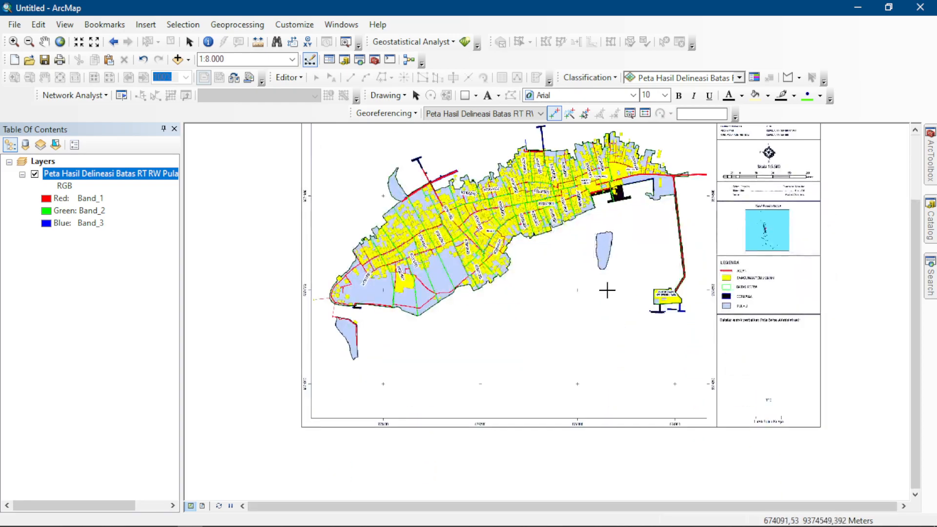
# Start the third control point on the grid cross at 674300, 9374260 near the map's lower-right corner.
pyautogui.scroll(5, 607, 290)
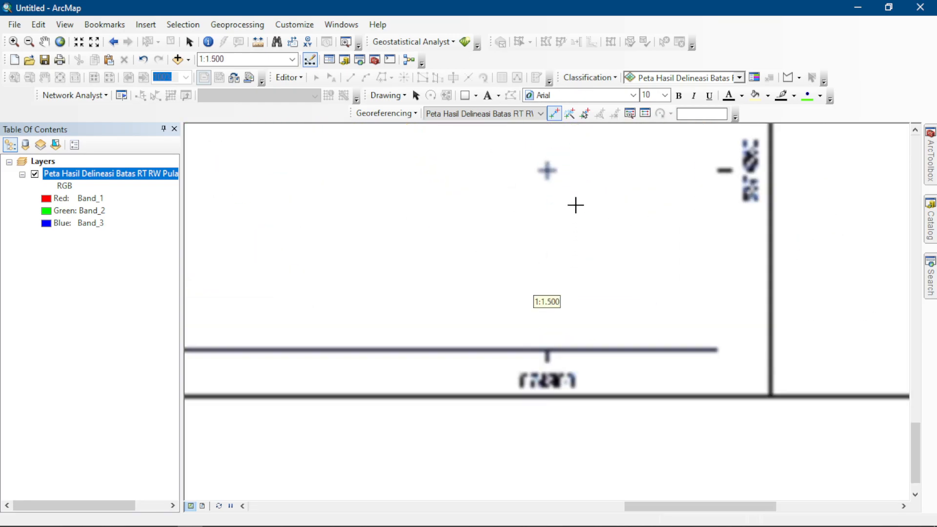
pyautogui.scroll(5, 546, 175)
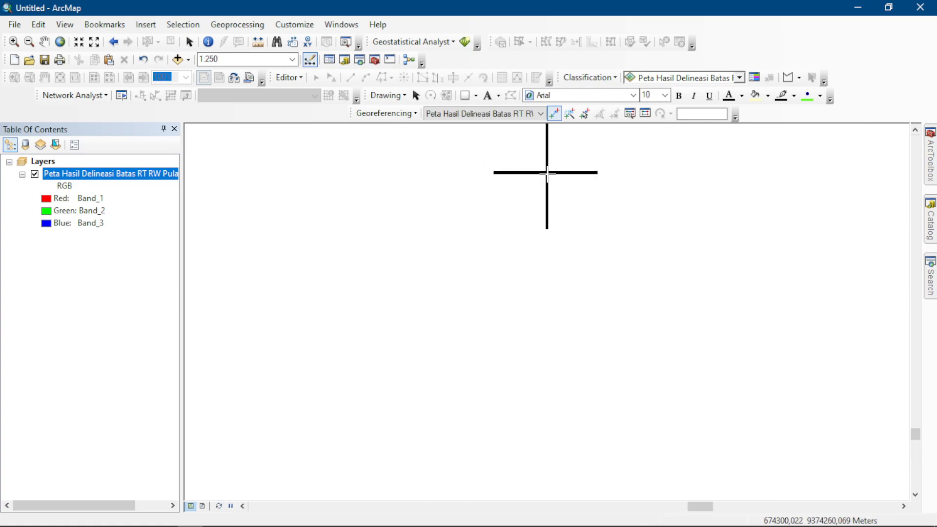
pyautogui.scroll(-6, 546, 173)
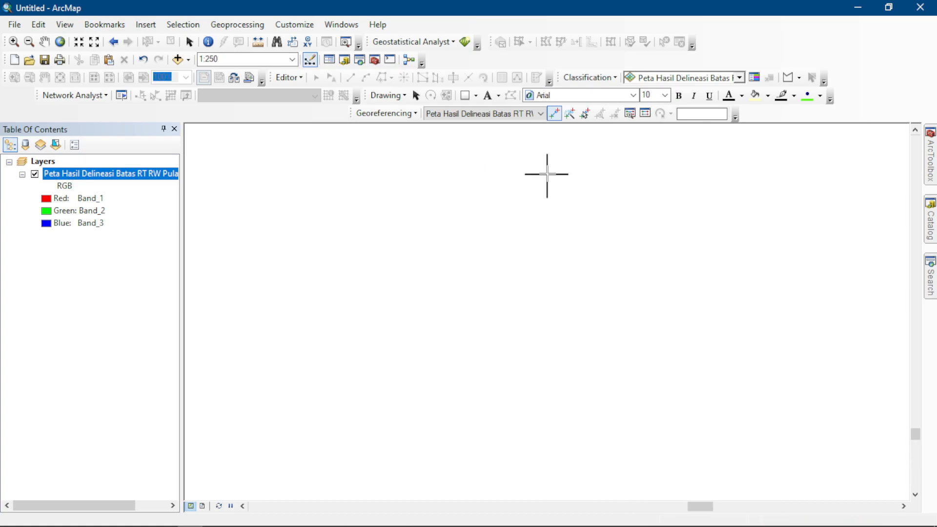
pyautogui.click(547, 173)
pyautogui.rightClick(547, 173)
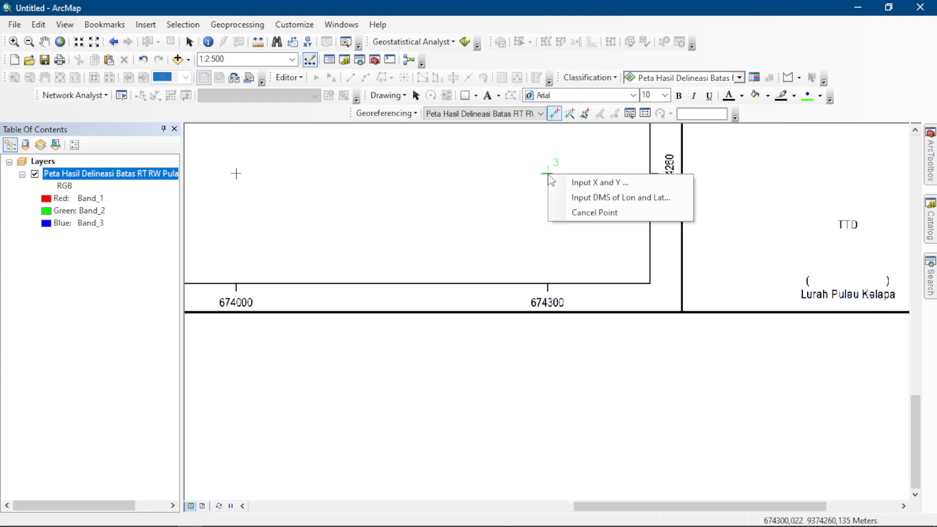
# Set the third control point's coordinates to X 674300 and Y 9374260.
pyautogui.click(556, 182)
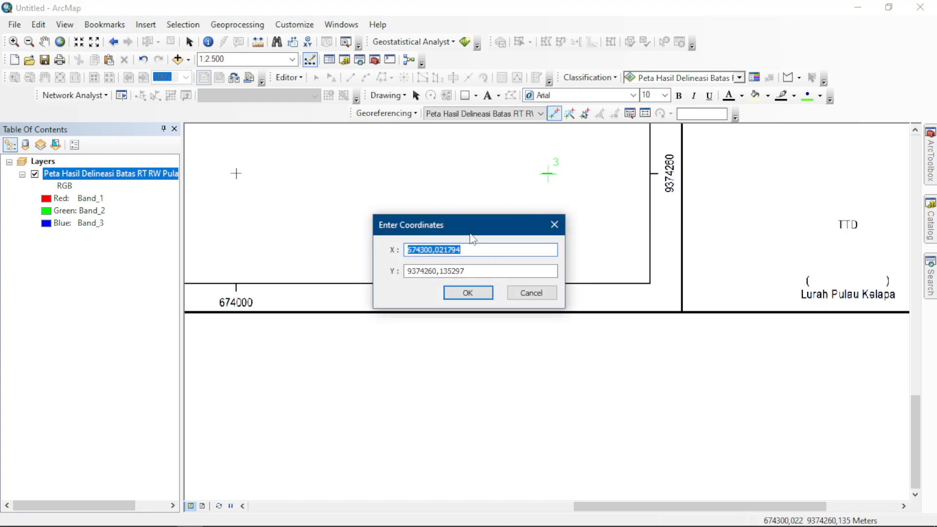
pyautogui.moveTo(470, 233); pyautogui.dragTo(385, 225)
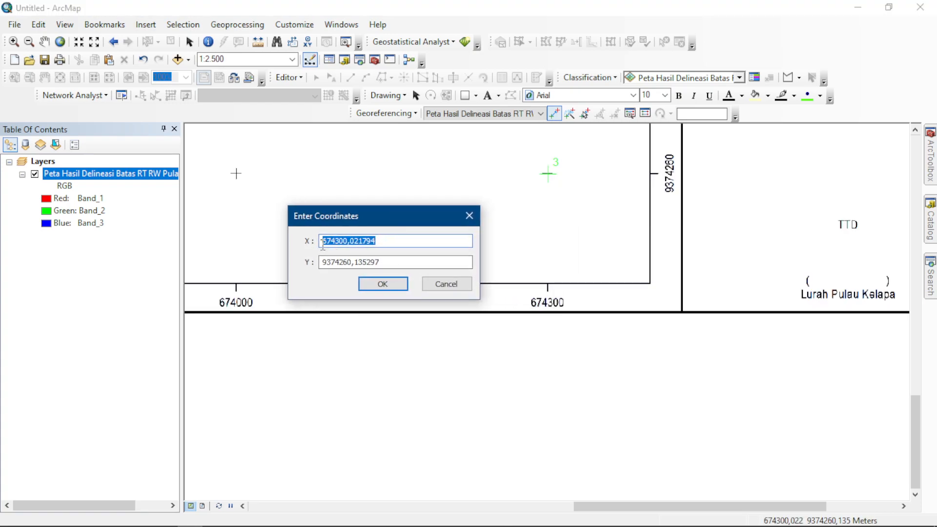
pyautogui.doubleClick(348, 242)
pyautogui.press('BackSpace')
pyautogui.click(395, 262)
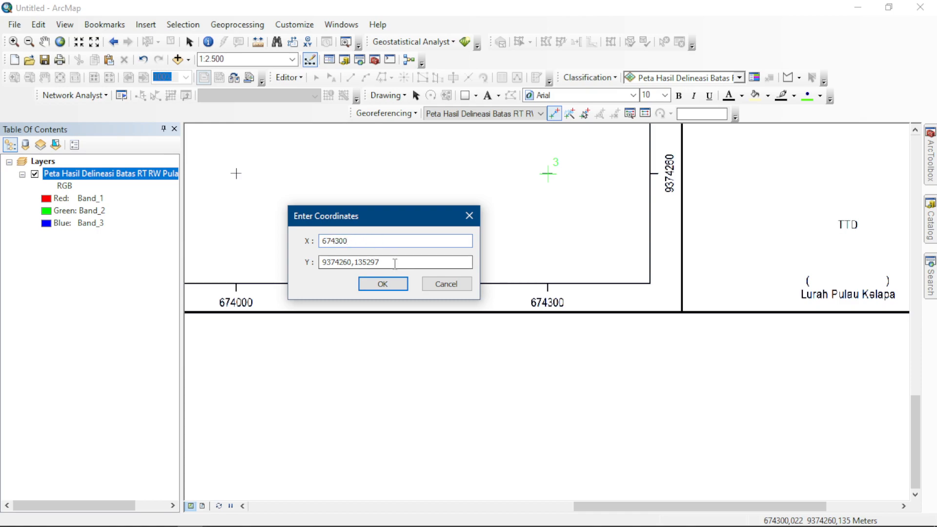
pyautogui.click(384, 264)
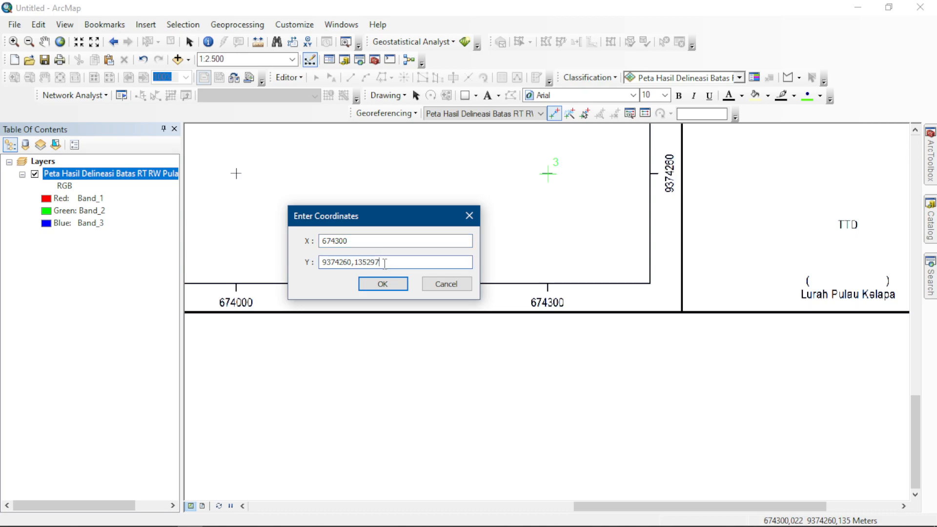
pyautogui.moveTo(385, 263); pyautogui.dragTo(360, 268)
pyautogui.press('BackSpace')
pyautogui.click(384, 284)
# Start the fourth control point on the grid cross at 673400, 9374260 near the map's lower-left corner.
pyautogui.moveTo(257, 232); pyautogui.dragTo(844, 277)
pyautogui.moveTo(360, 261); pyautogui.dragTo(496, 293)
pyautogui.scroll(2, 567, 288)
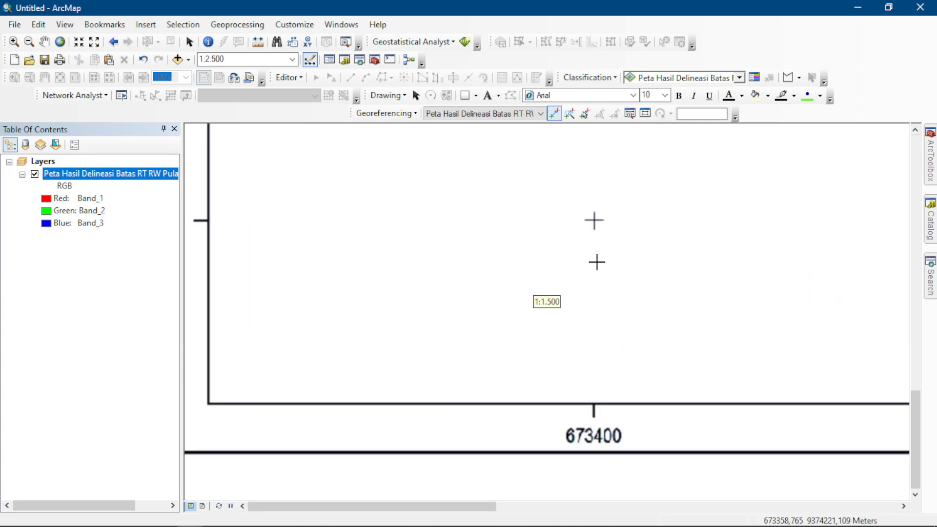
pyautogui.scroll(5, 594, 217)
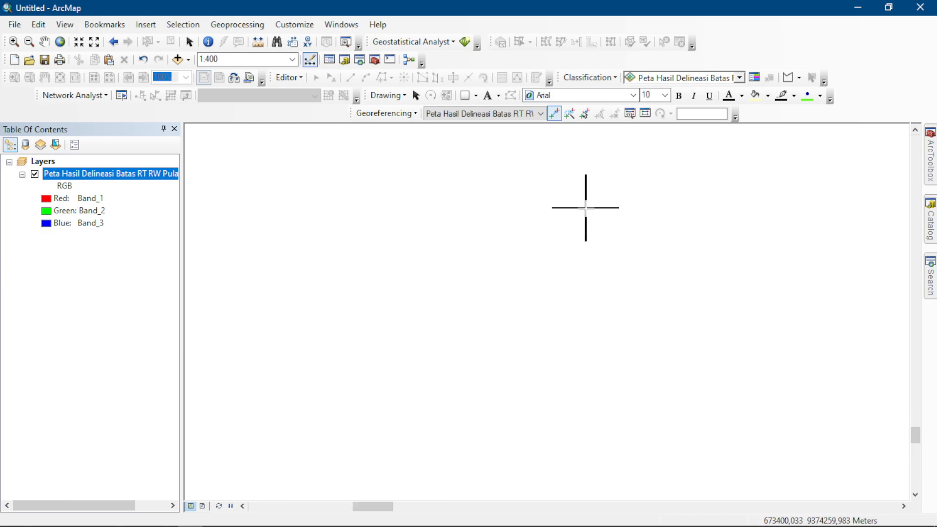
pyautogui.scroll(-7, 585, 208)
pyautogui.click(586, 209)
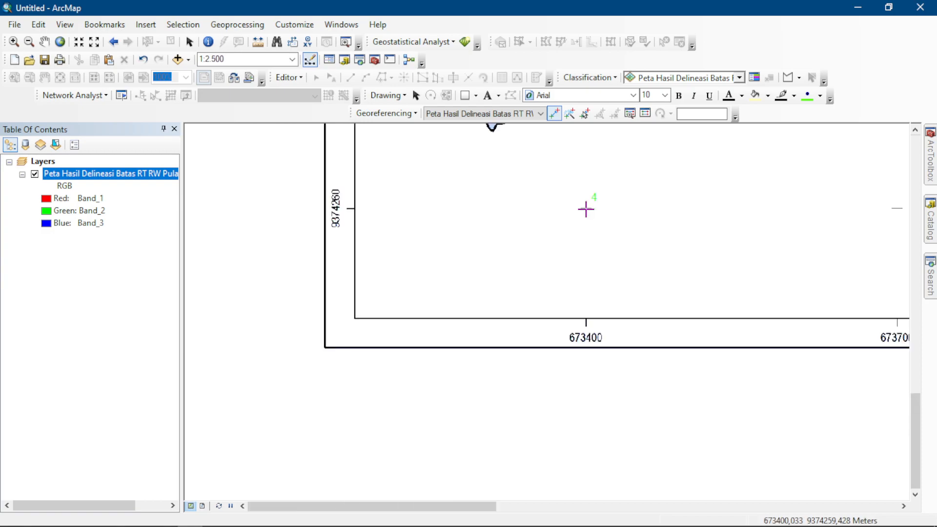
# Set the fourth control point's coordinates to X 673400 and Y 9374260.
pyautogui.rightClick(587, 209)
pyautogui.click(619, 215)
pyautogui.moveTo(476, 222); pyautogui.dragTo(577, 202)
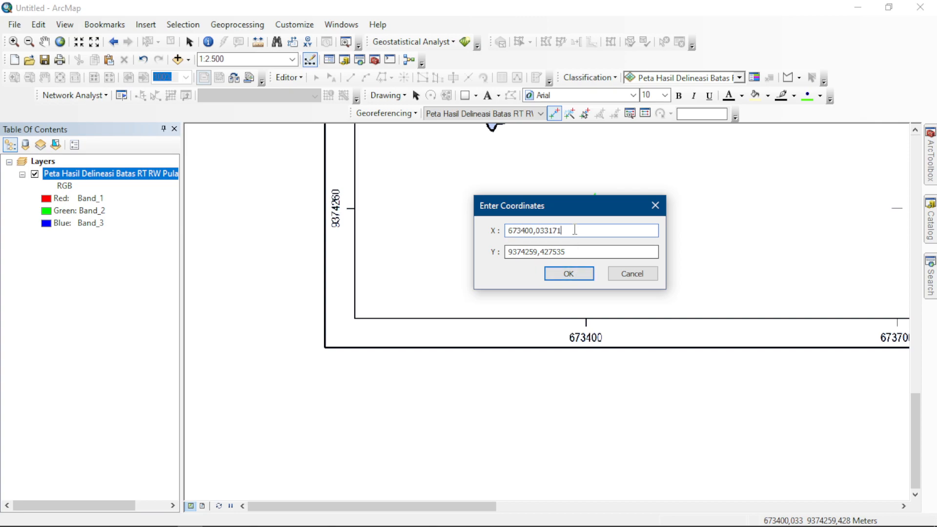
pyautogui.moveTo(561, 231); pyautogui.dragTo(541, 259)
pyautogui.press('BackSpace')
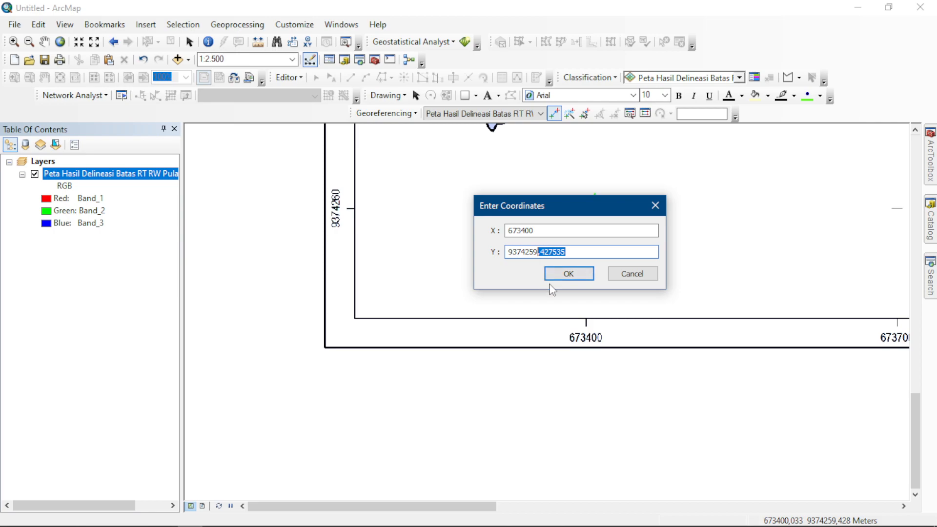
pyautogui.press('BackSpace')
pyautogui.click(568, 273)
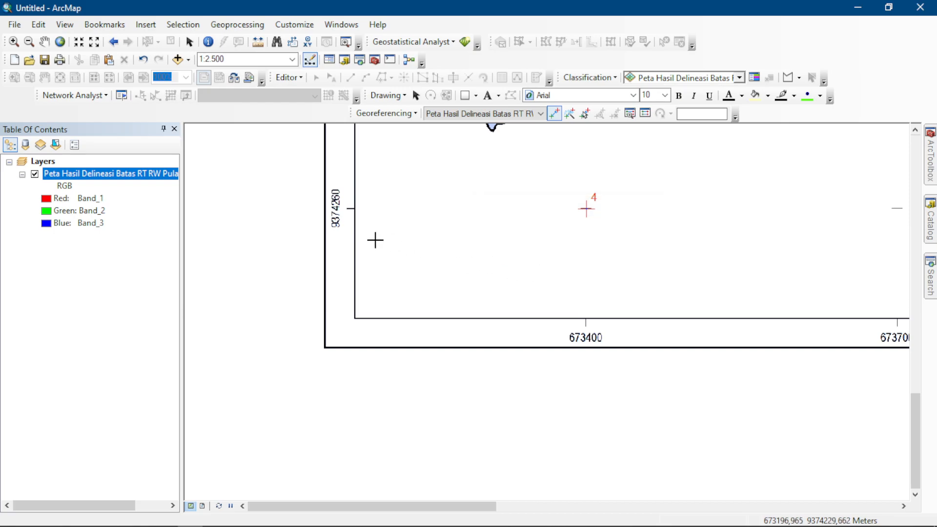
# Zoom to the Pulau Kelapa map layer and add the Imagery basemap beneath it.
pyautogui.rightClick(143, 176)
pyautogui.click(185, 247)
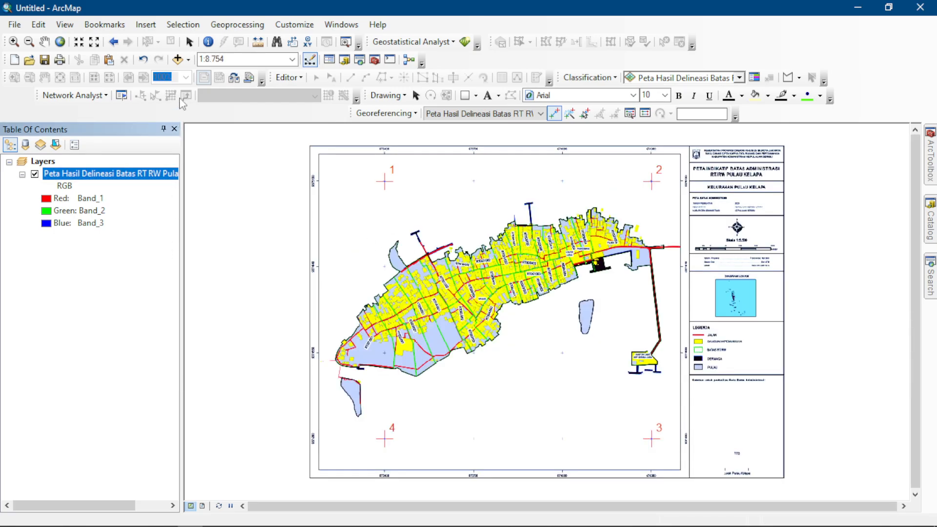
pyautogui.click(189, 60)
pyautogui.click(212, 86)
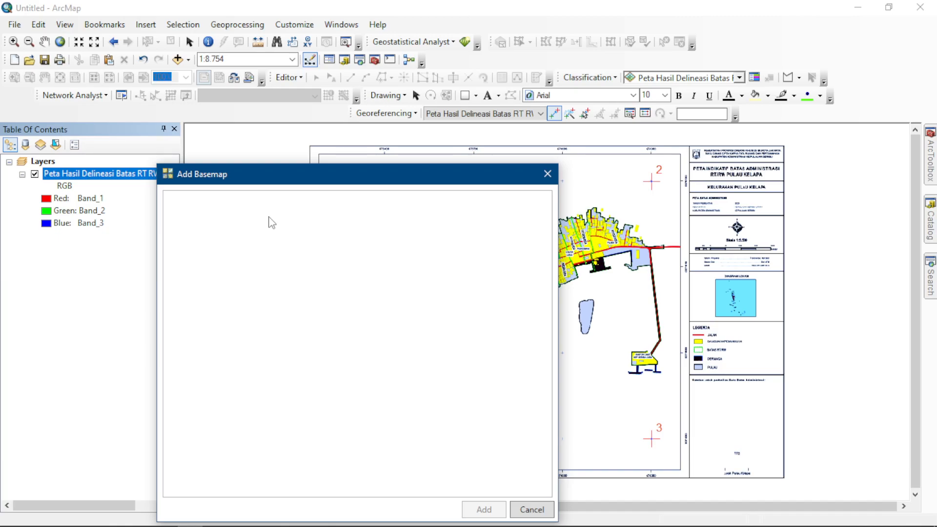
pyautogui.click(234, 249)
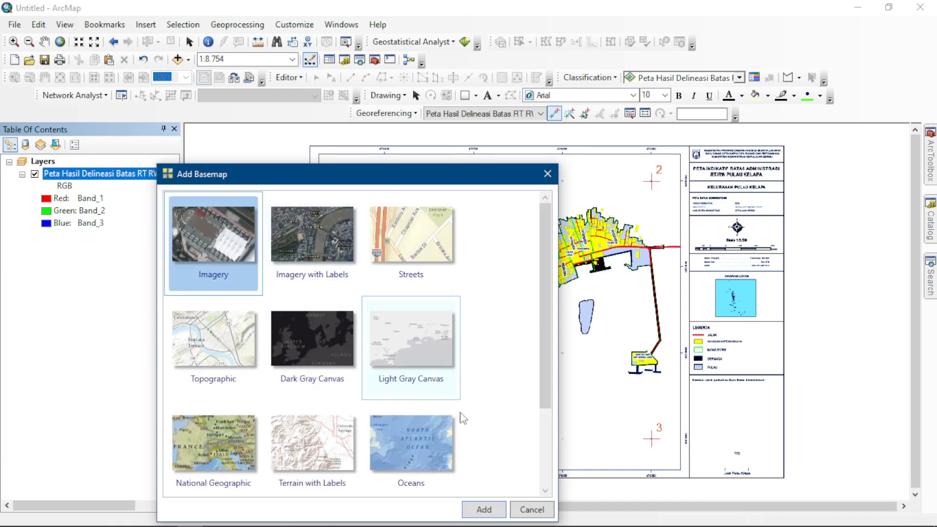
pyautogui.click(484, 510)
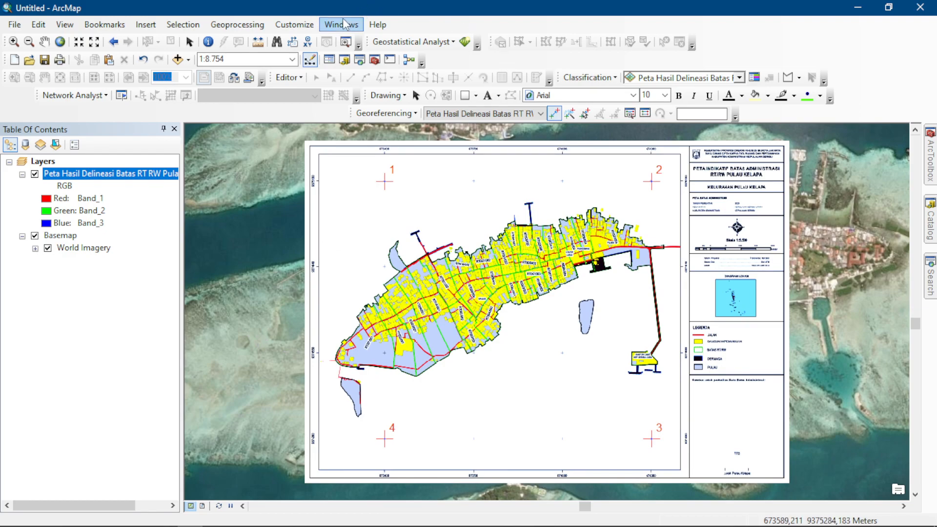
# Swipe the Pulau Kelapa map with the Image Analysis tools to compare it with the imagery.
pyautogui.click(342, 23)
pyautogui.click(385, 135)
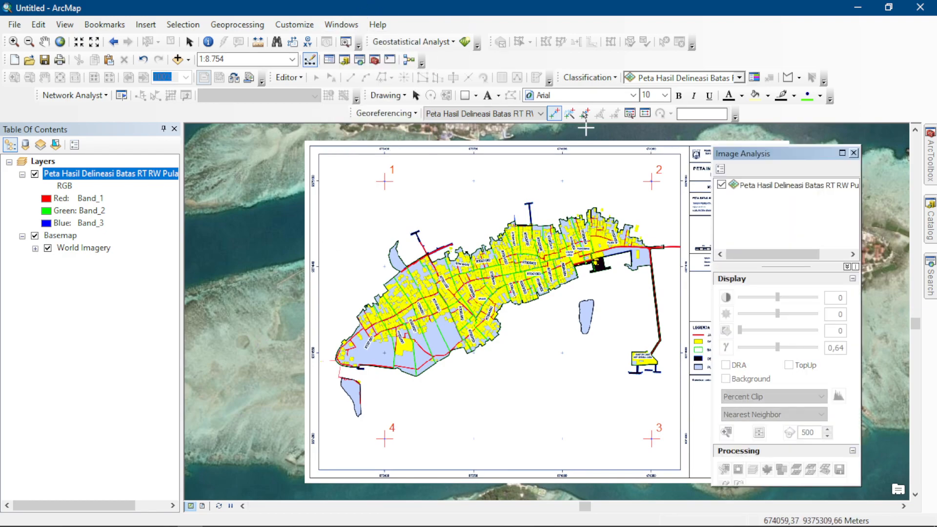
pyautogui.click(746, 186)
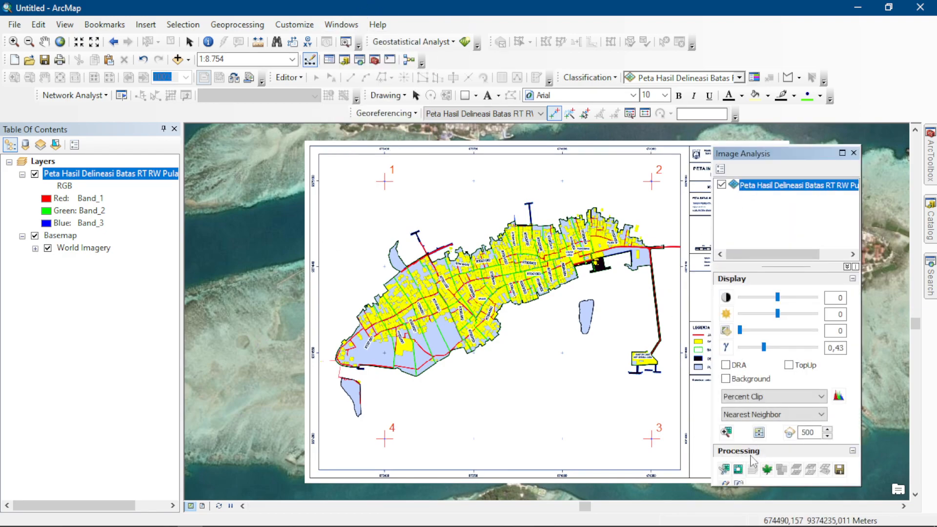
pyautogui.click(758, 433)
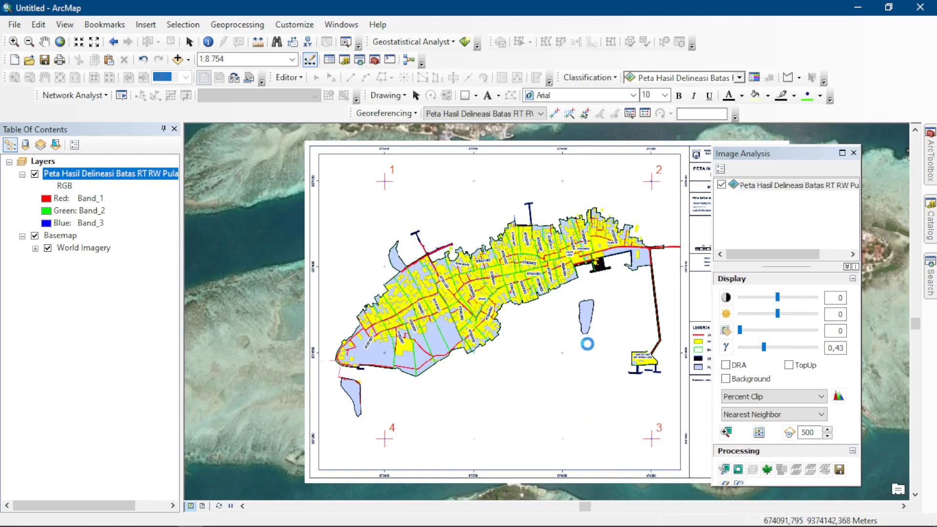
pyautogui.moveTo(587, 343); pyautogui.dragTo(565, 422)
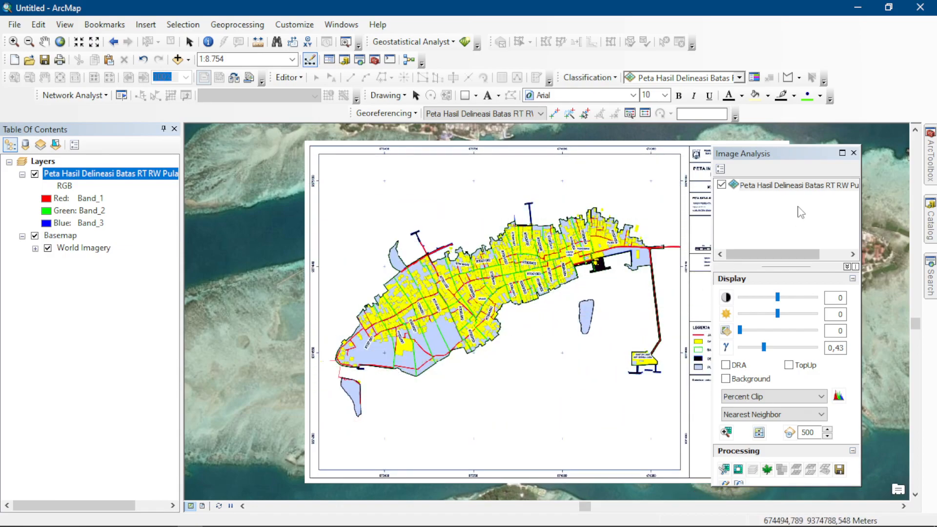
pyautogui.click(853, 152)
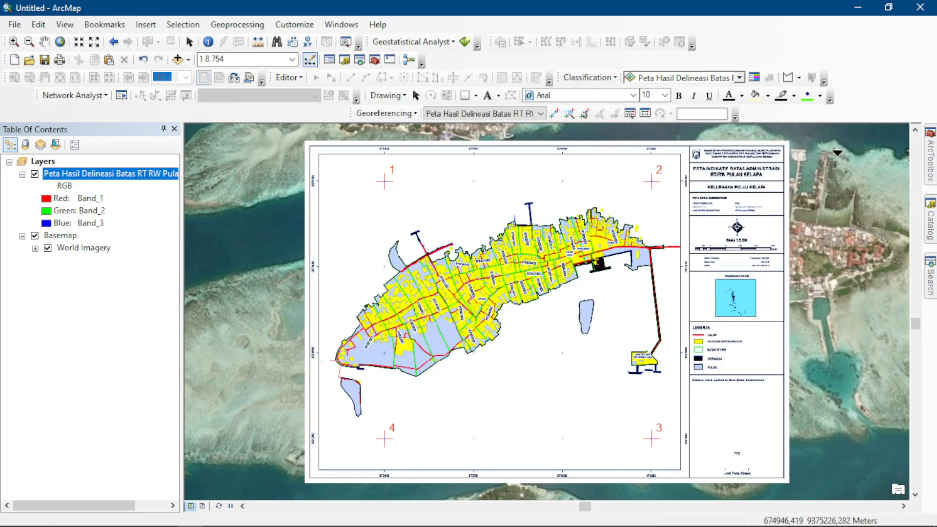
# Rectify the georeferenced map to a TIFF named Pulau Kelapa.tif.
pyautogui.click(384, 115)
pyautogui.click(390, 143)
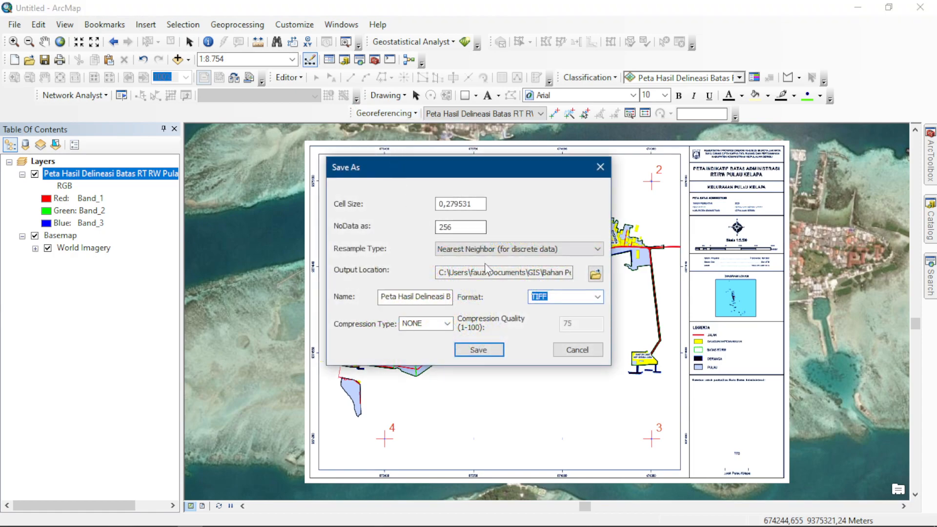
pyautogui.click(446, 297)
pyautogui.hotkey('ctrl', 'a')
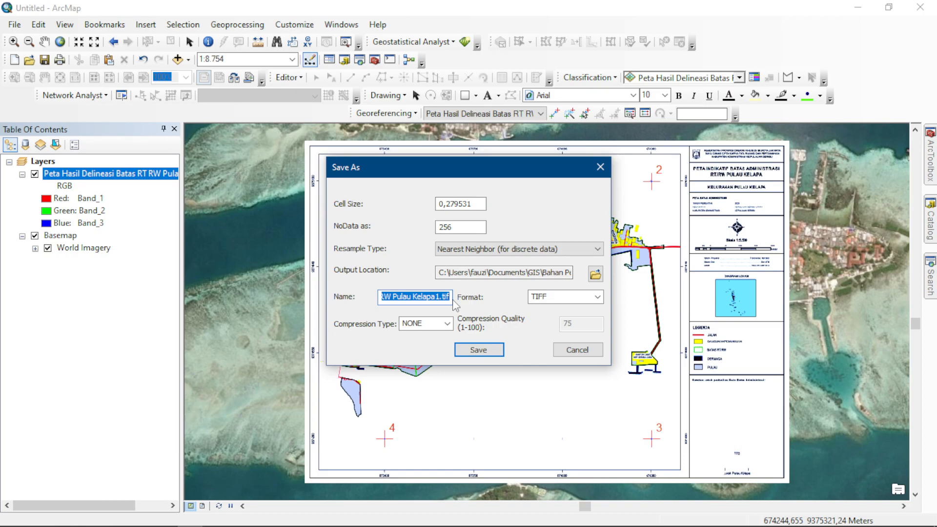
pyautogui.write('P')
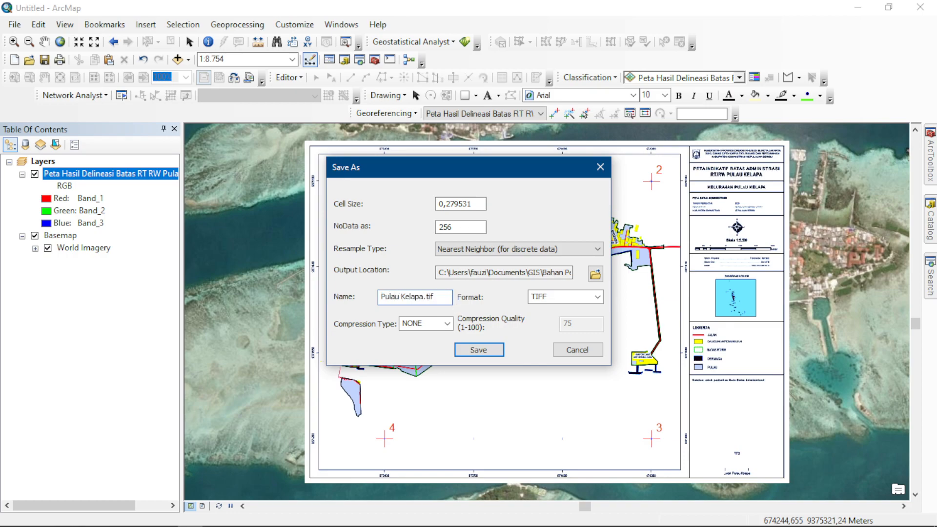
pyautogui.press('Return')
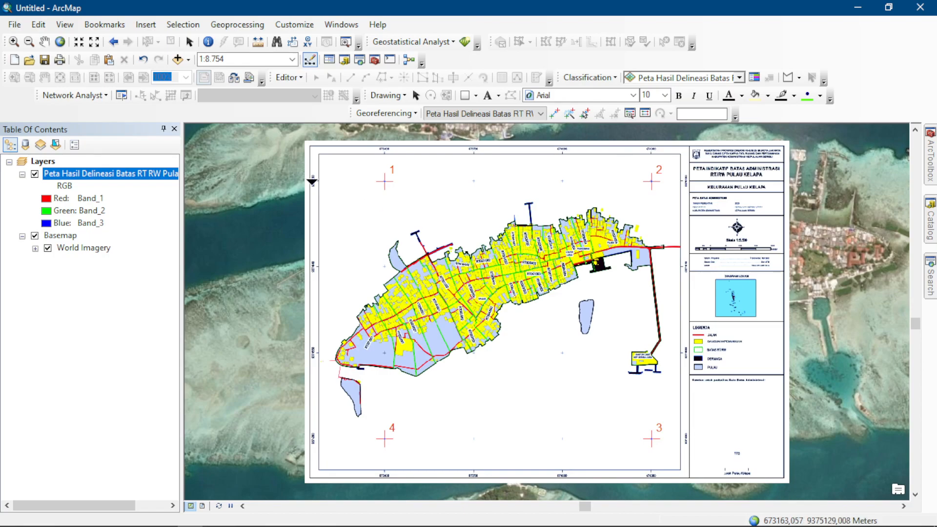
# Browse for data to add, going to the GIS folder inside Documents.
pyautogui.click(177, 59)
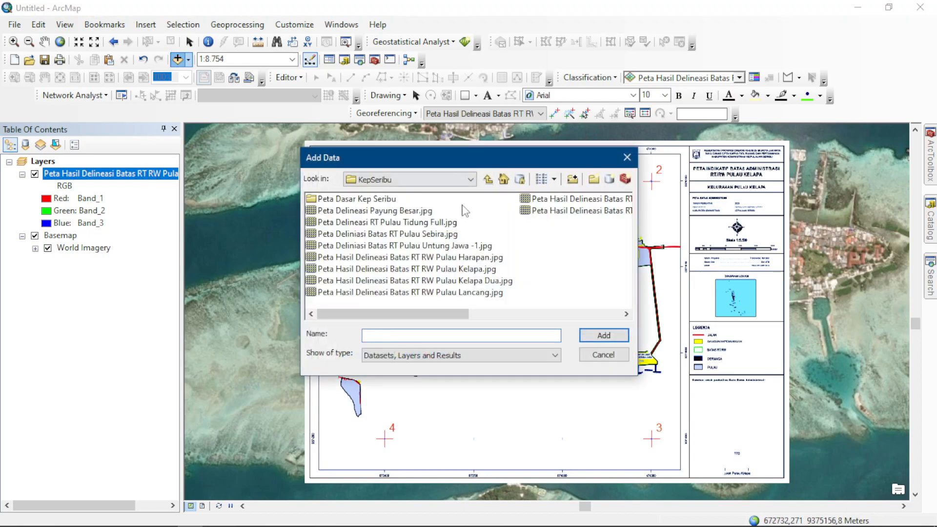
pyautogui.click(488, 180)
pyautogui.click(488, 179)
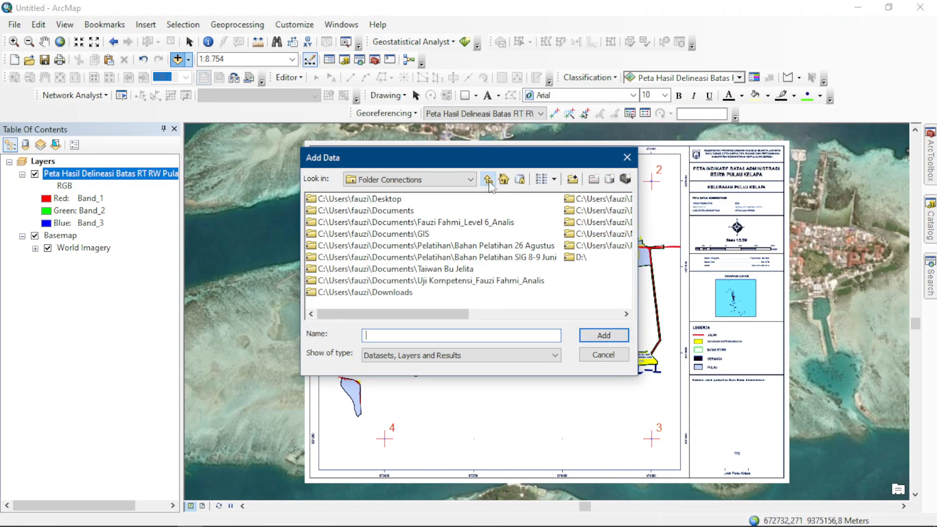
pyautogui.click(465, 180)
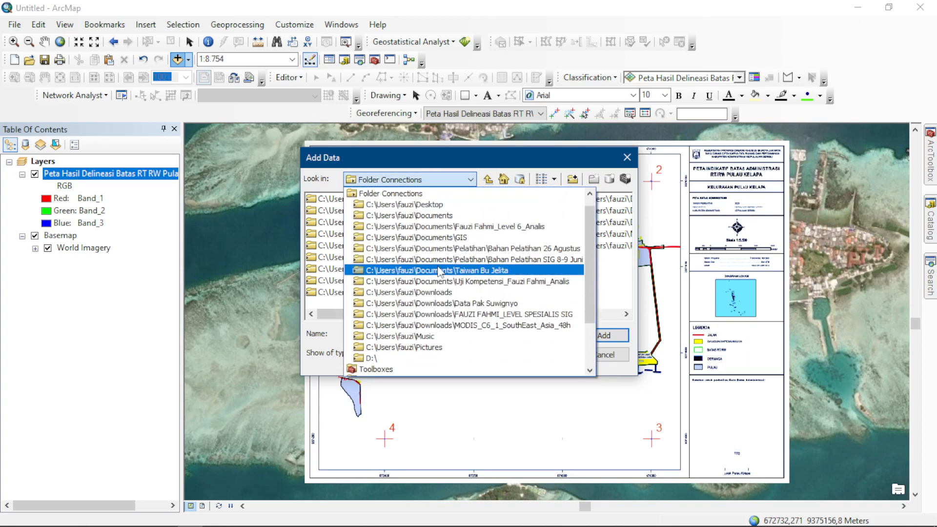
pyautogui.click(411, 216)
pyautogui.scroll(-3, 403, 231)
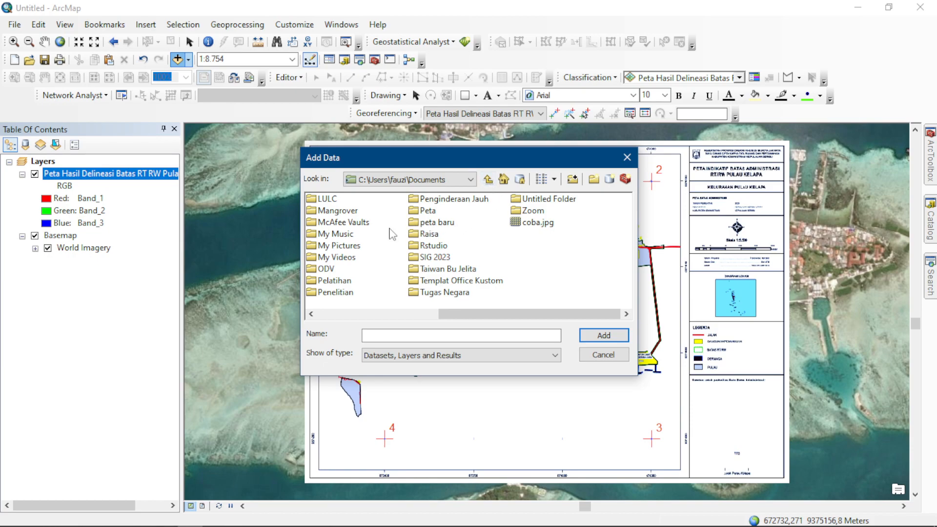
pyautogui.scroll(3, 355, 250)
pyautogui.doubleClick(414, 224)
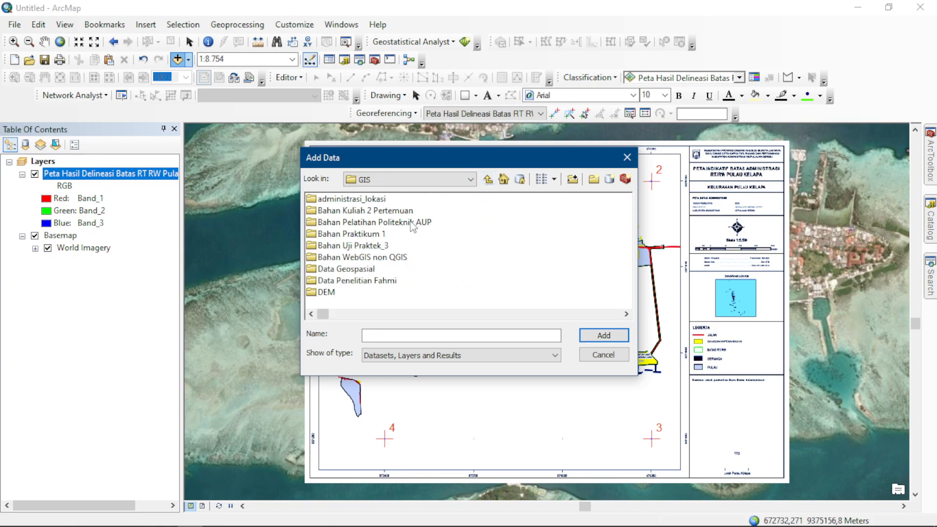
# Add BATAS_PROVINSI_DESEMBER_2019_DUKCAPIL.shp from the BATAS PROVINSI 2019 data in the Shp folder.
pyautogui.doubleClick(381, 224)
pyautogui.doubleClick(324, 245)
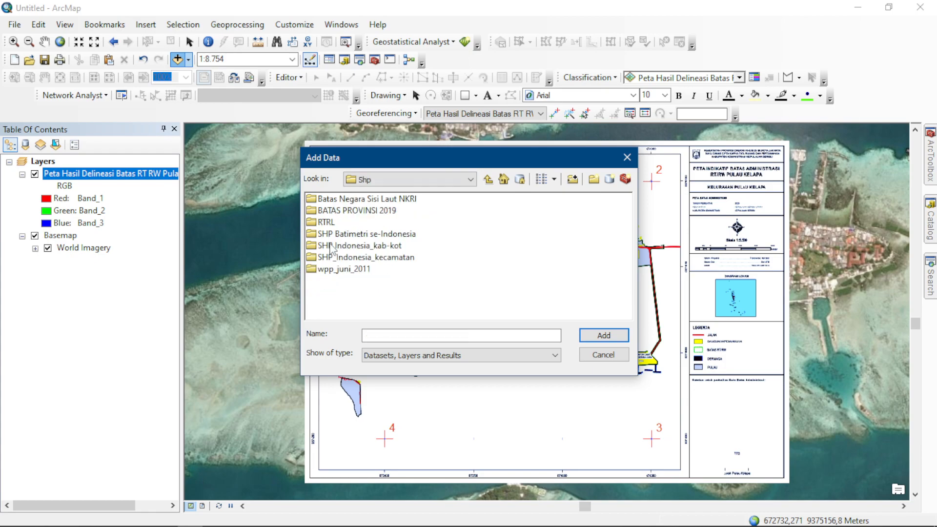
pyautogui.doubleClick(357, 211)
pyautogui.doubleClick(359, 200)
pyautogui.click(361, 199)
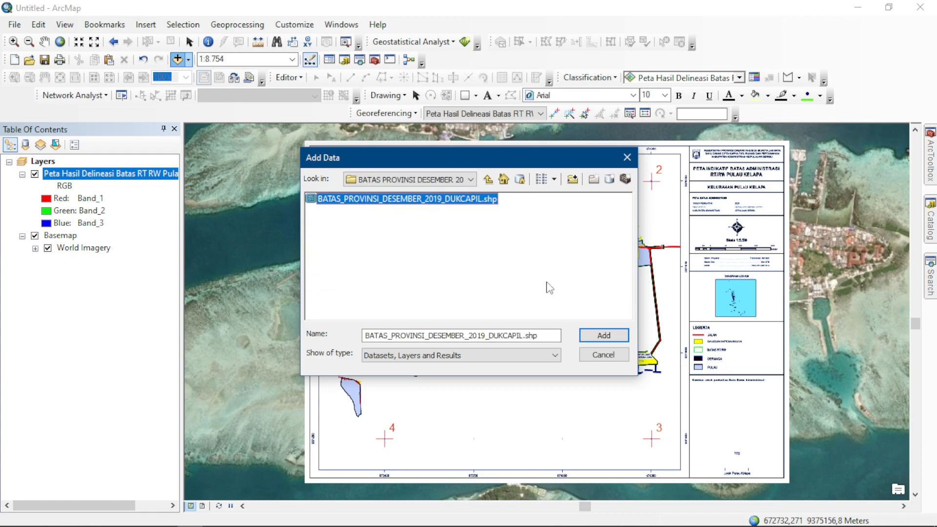
pyautogui.click(601, 335)
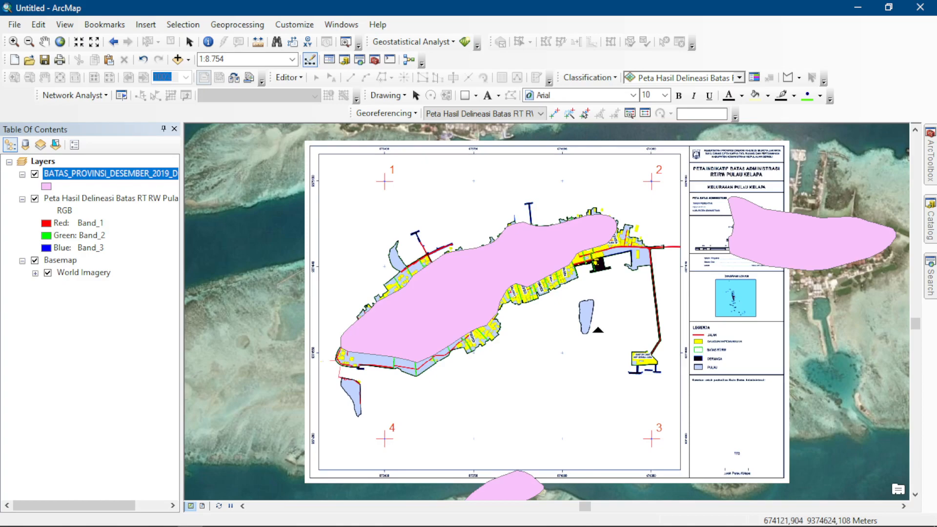
# Hide the basemap and compare the Pulau Kelapa map with the surrounding province boundary polygons.
pyautogui.scroll(-2, 598, 330)
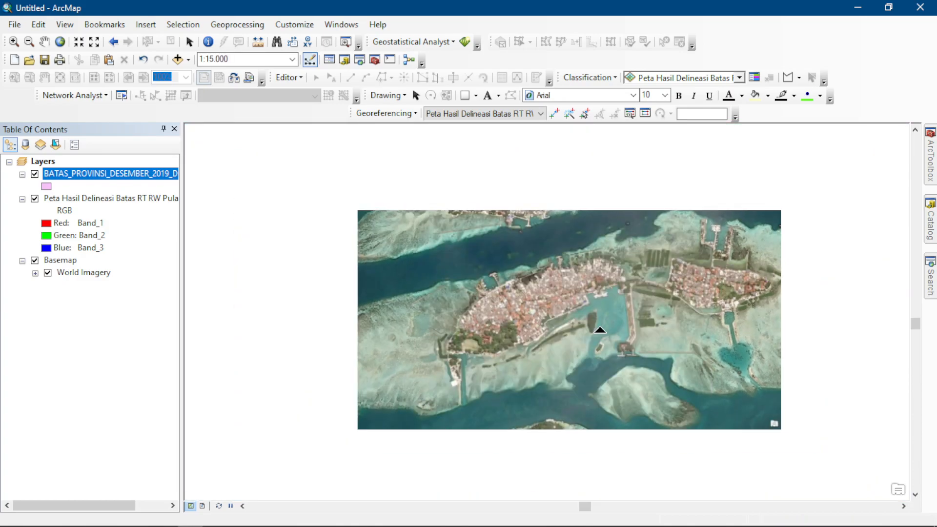
pyautogui.click(35, 261)
pyautogui.scroll(-2, 620, 341)
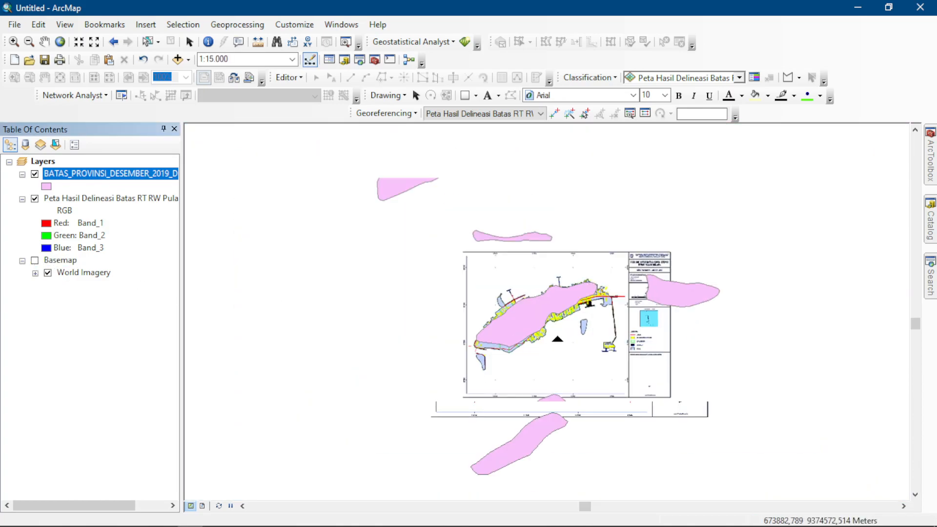
pyautogui.scroll(-4, 560, 336)
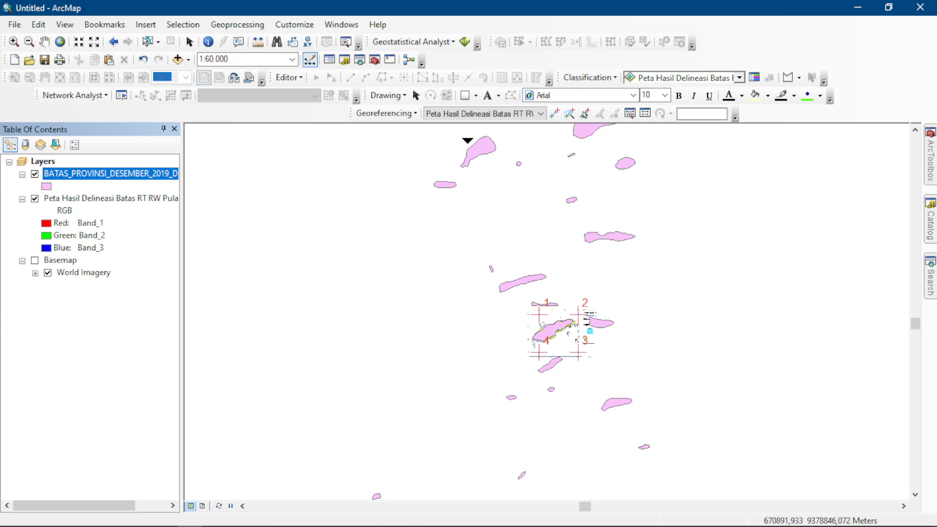
# Review the four control points' residuals and total RMS error in the link table, and close it.
pyautogui.click(630, 114)
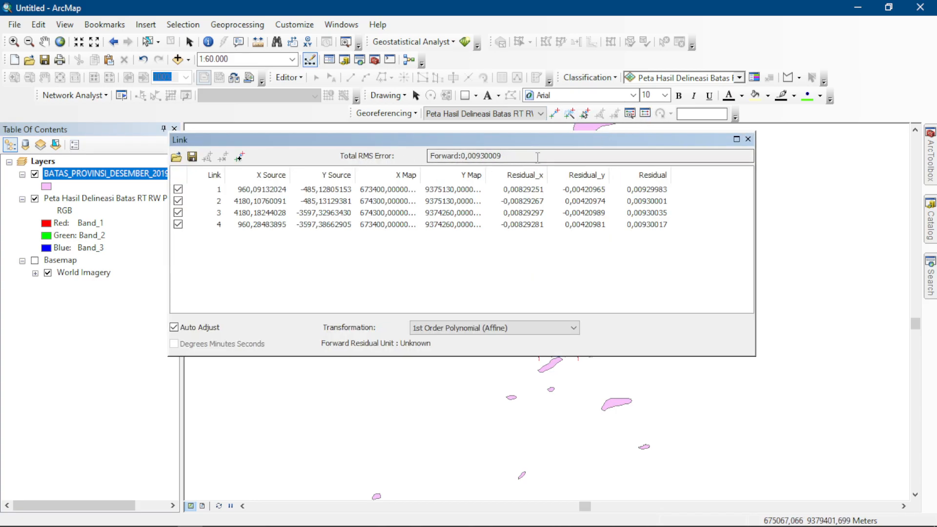
pyautogui.click(748, 139)
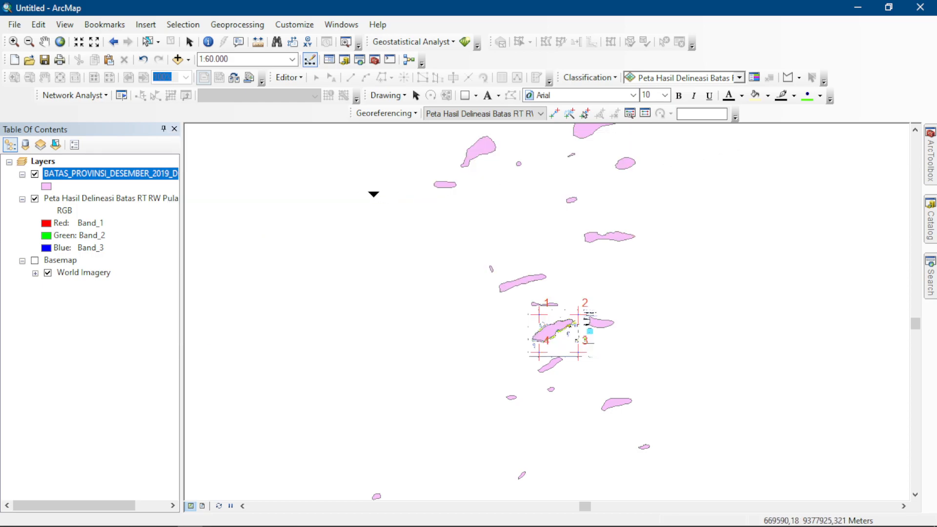
pyautogui.scroll(2, 374, 193)
pyautogui.scroll(-2, 417, 168)
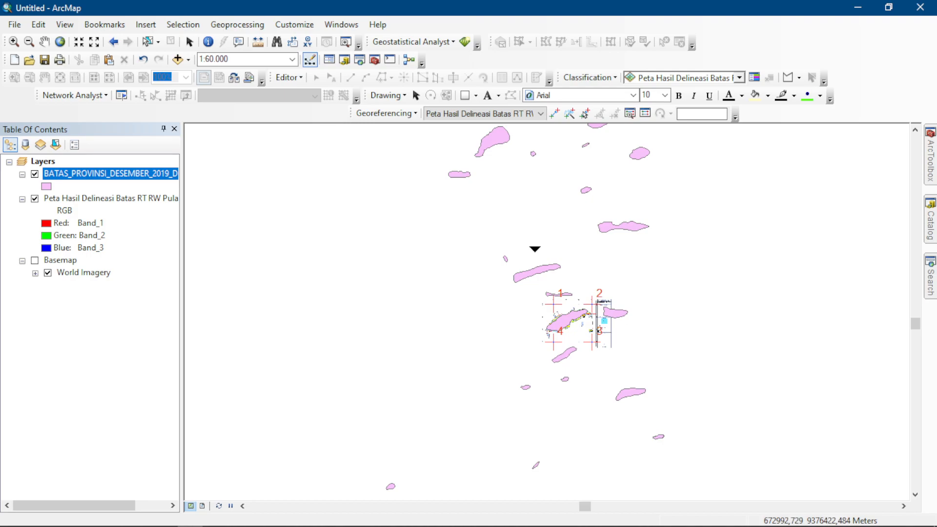
# Hide the province boundaries and the original Pulau Kelapa map, and add Pulau Kelapa.tif from the Hasil Hari 1 folder.
pyautogui.click(34, 174)
pyautogui.click(35, 199)
pyautogui.click(177, 59)
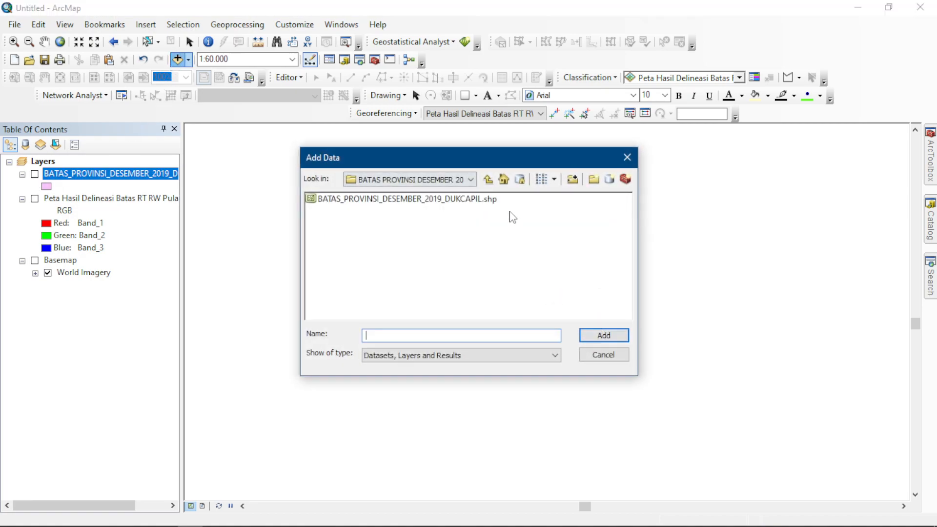
pyautogui.click(488, 179)
pyautogui.click(488, 179)
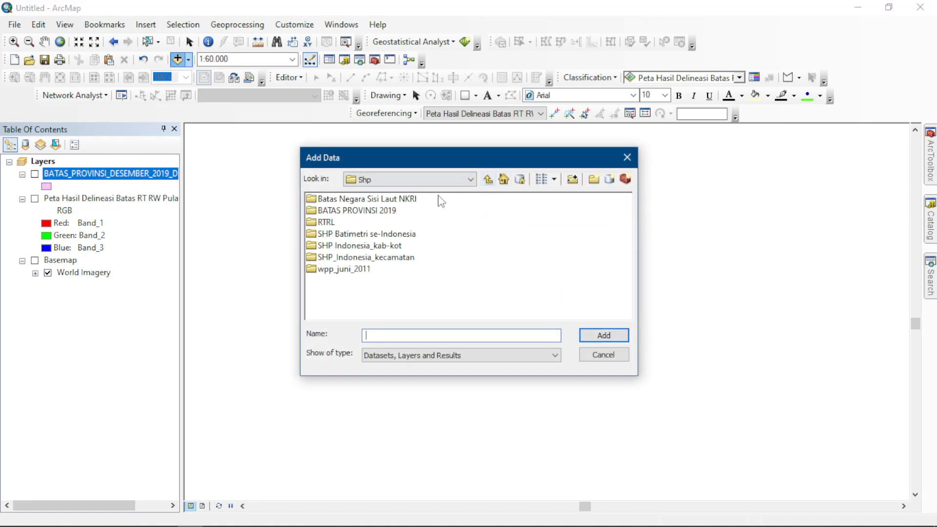
pyautogui.click(488, 179)
pyautogui.doubleClick(343, 222)
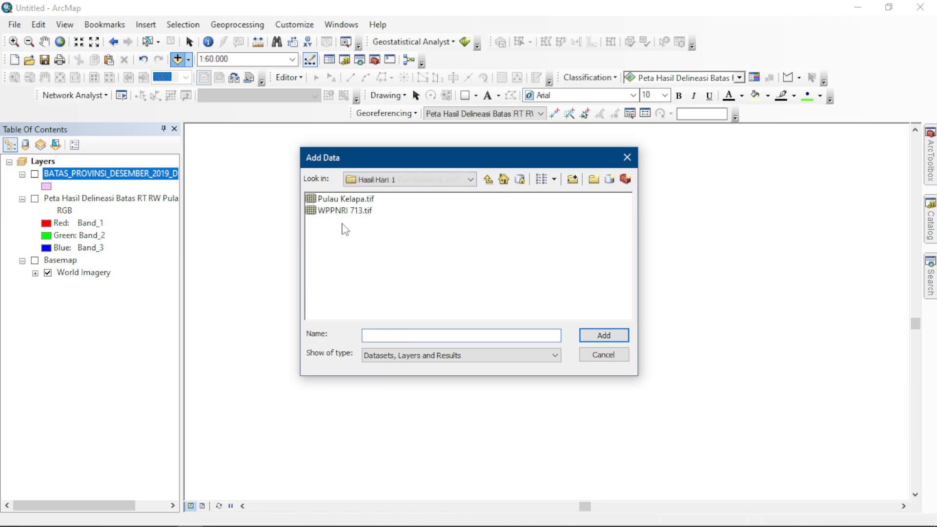
pyautogui.click(347, 198)
pyautogui.click(604, 335)
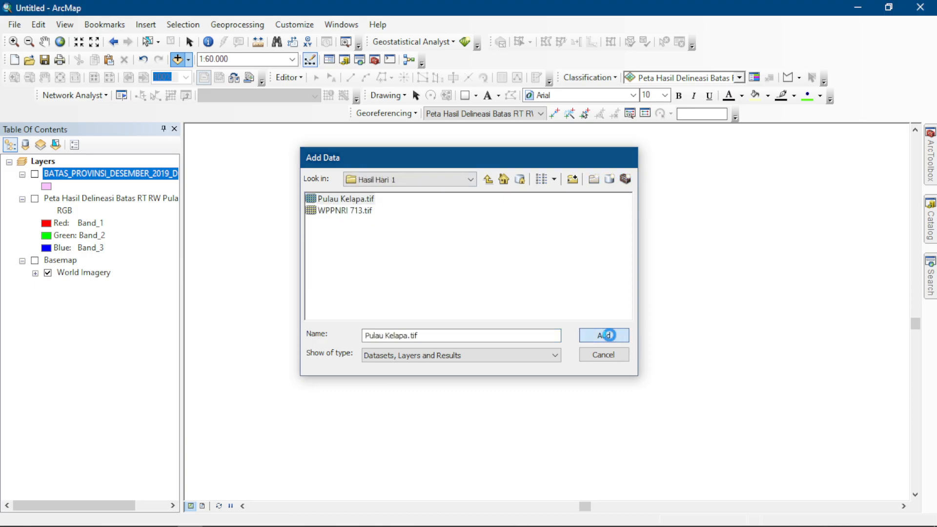
# Review the spatial reference and statistics of Pulau Kelapa.tif in its layer source properties, and close them.
pyautogui.rightClick(87, 201)
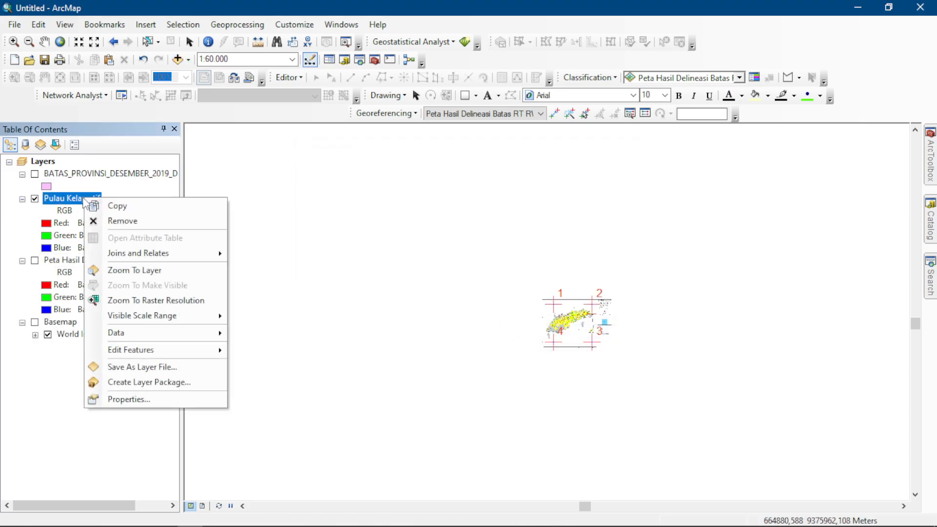
pyautogui.click(146, 398)
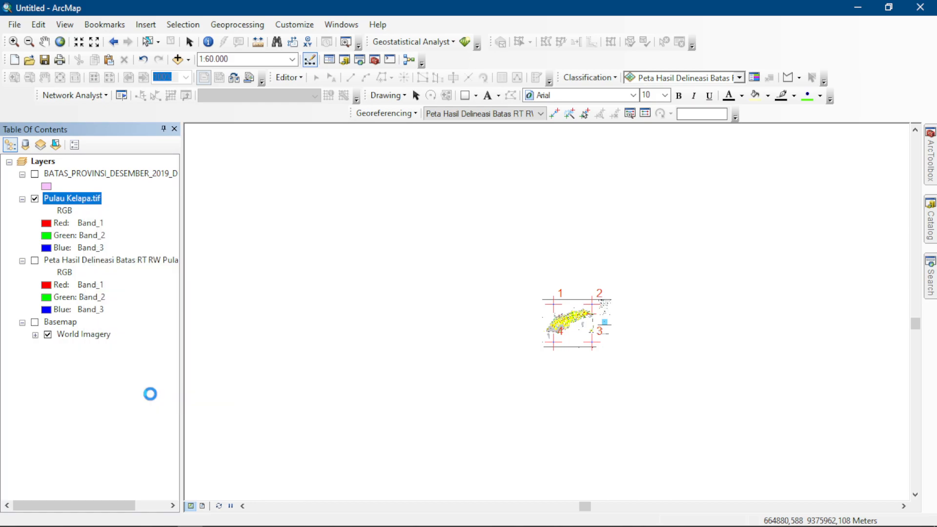
pyautogui.click(277, 129)
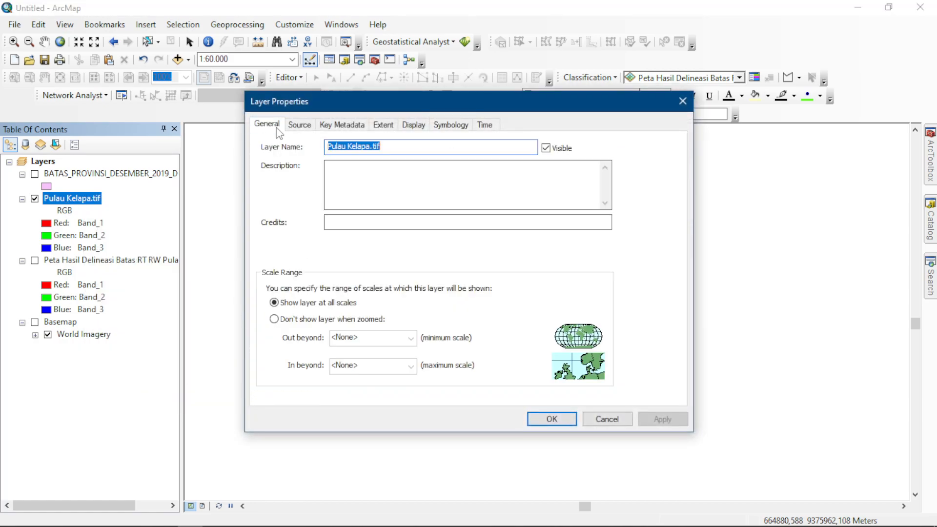
pyautogui.click(299, 124)
pyautogui.scroll(-6, 432, 236)
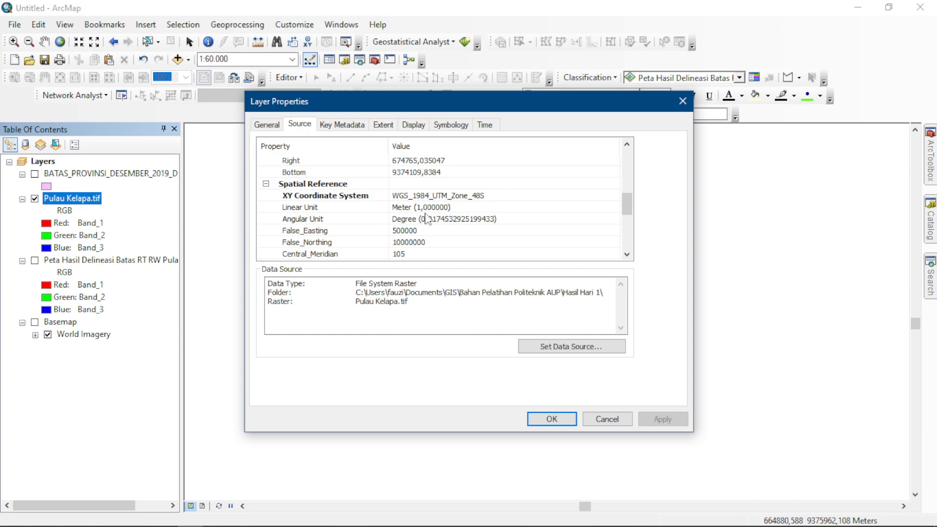
pyautogui.scroll(-3, 427, 219)
pyautogui.scroll(1, 428, 219)
pyautogui.scroll(-3, 427, 218)
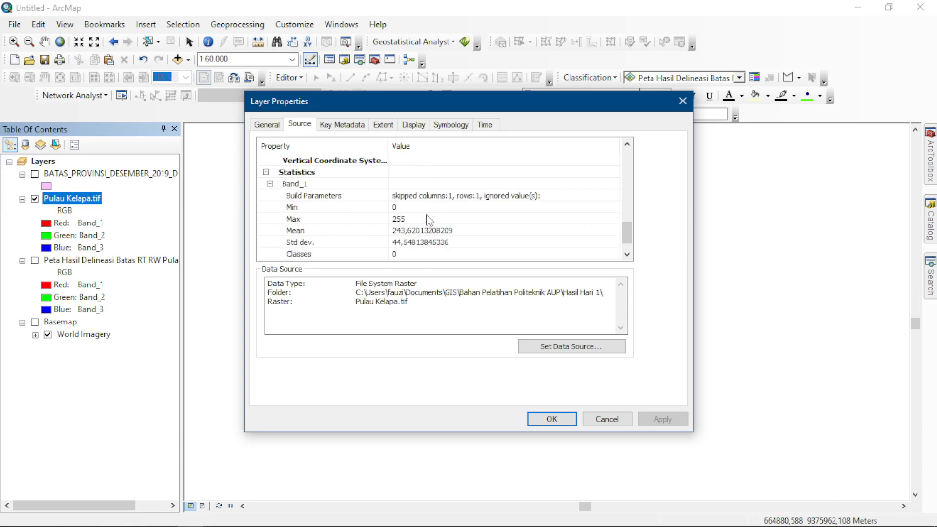
pyautogui.click(682, 102)
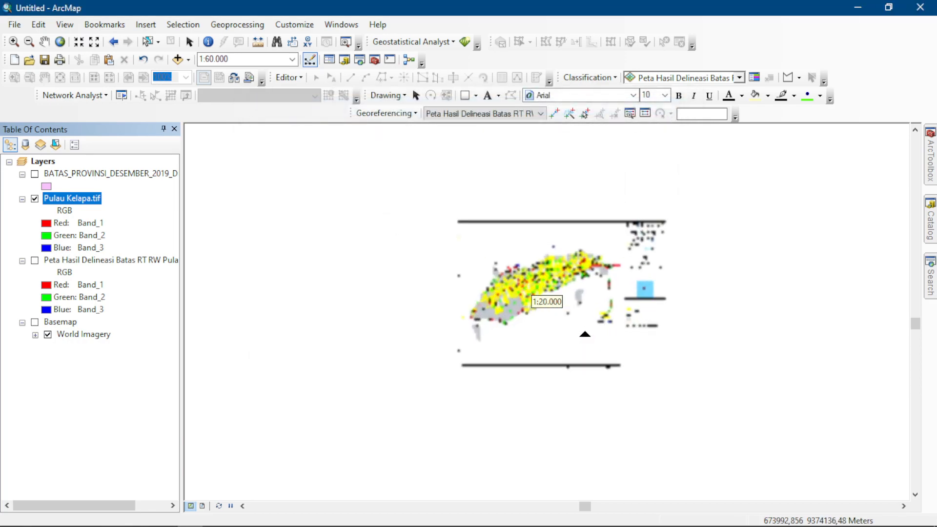
# Inspect the rectified Pulau Kelapa map up close, including its four control point crosses and legend.
pyautogui.click(190, 43)
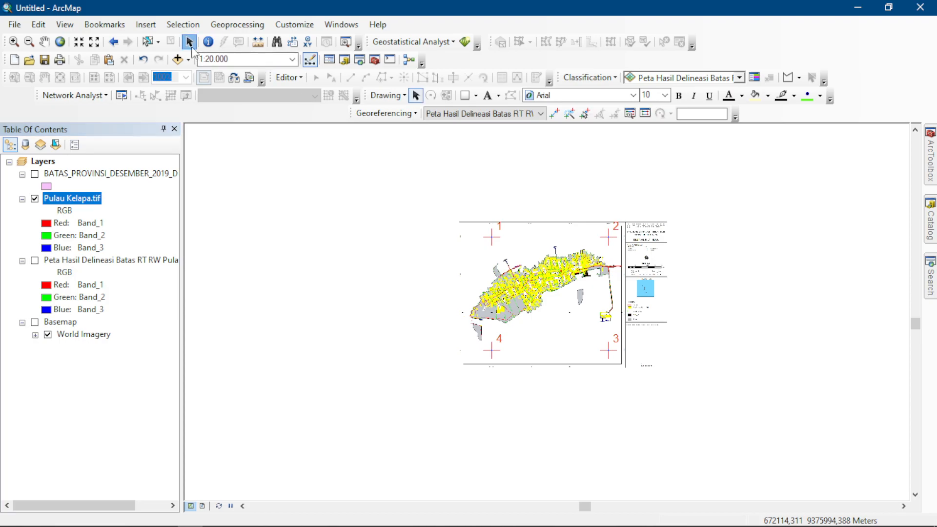
pyautogui.scroll(2, 617, 278)
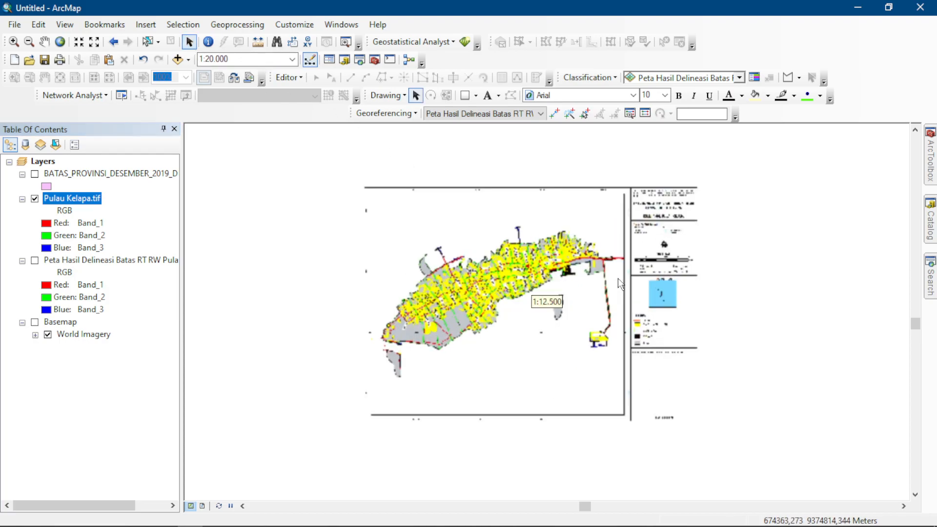
pyautogui.scroll(1, 668, 253)
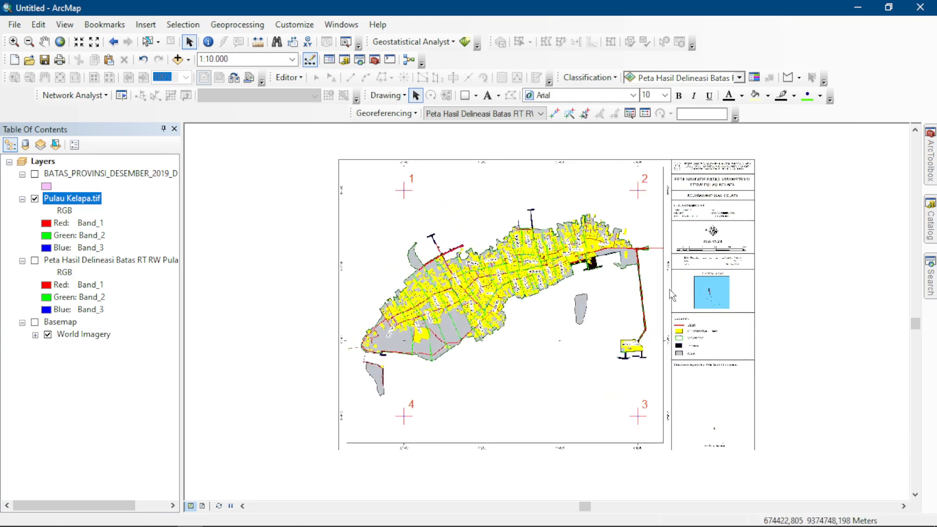
pyautogui.moveTo(438, 523)
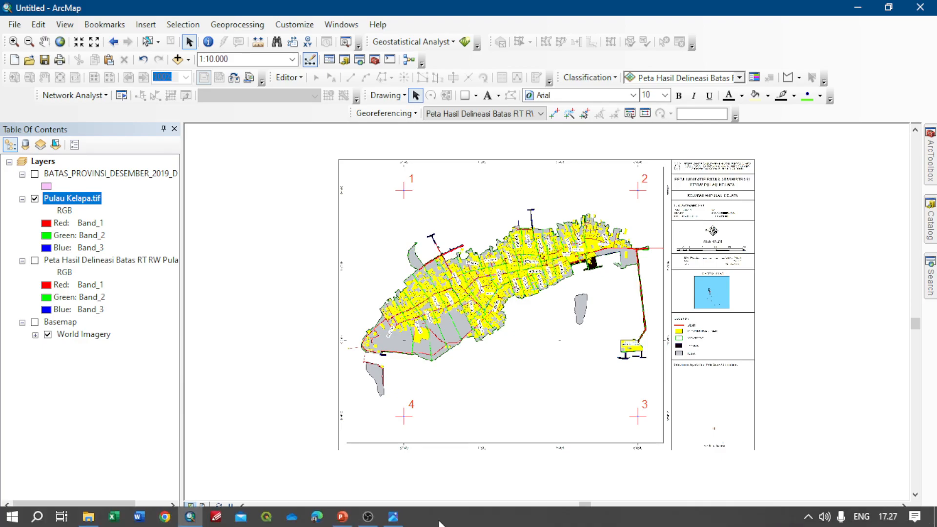